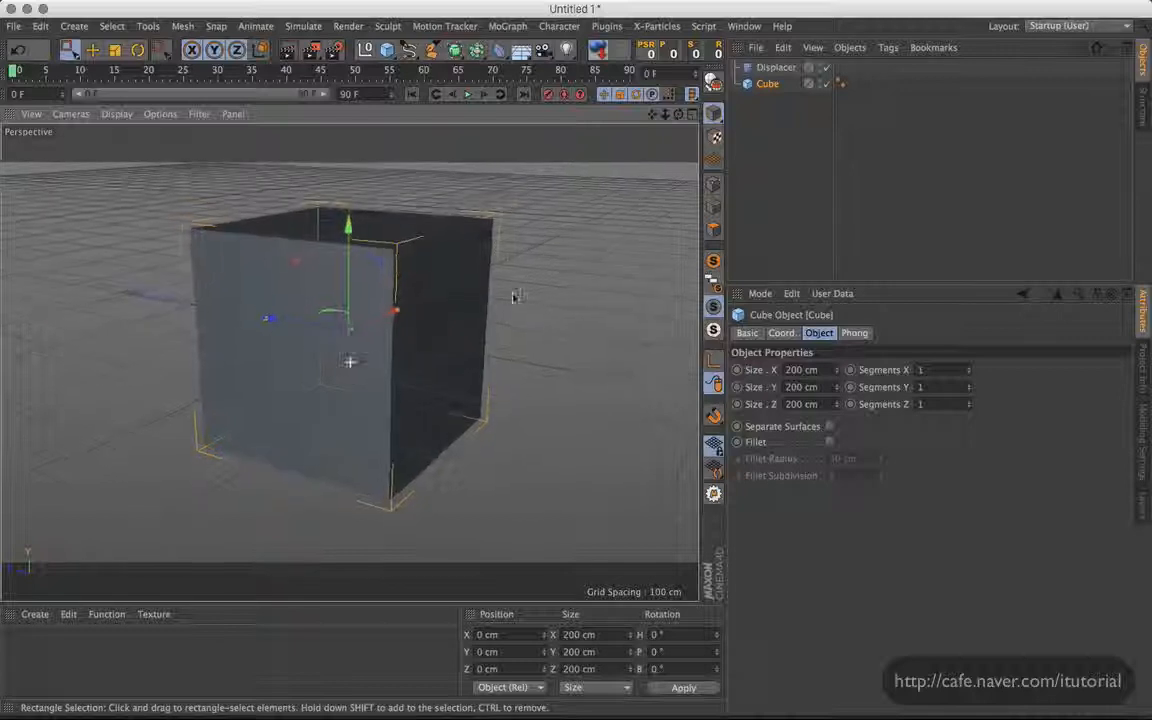
Step: Show polygon lines on the shaded cube and set its X, Y and Z segments to 30
click(160, 114)
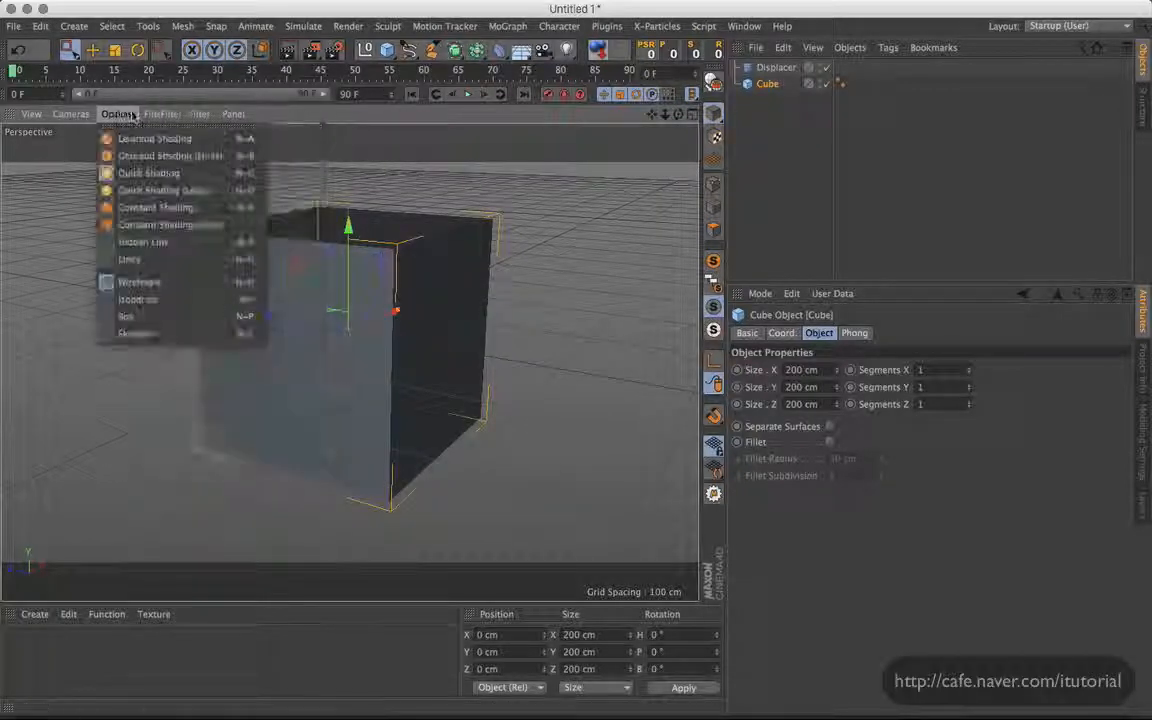
click(150, 172)
click(924, 370)
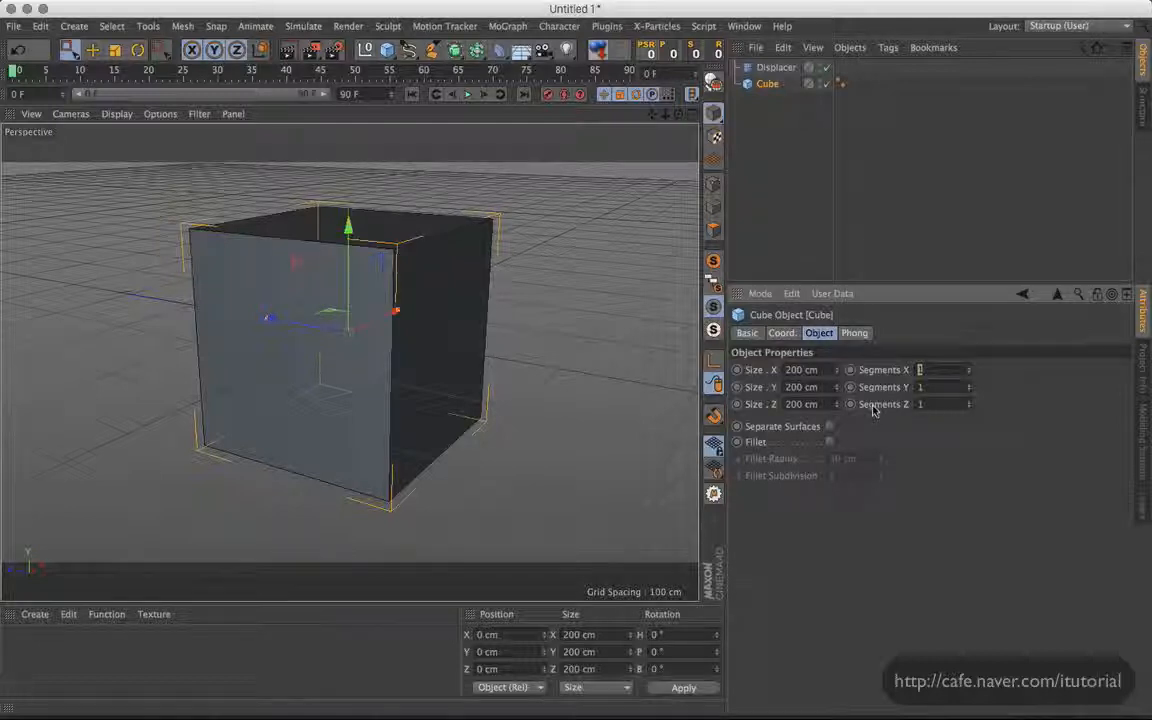
text(30)
key(Tab)
text(30)
key(Tab)
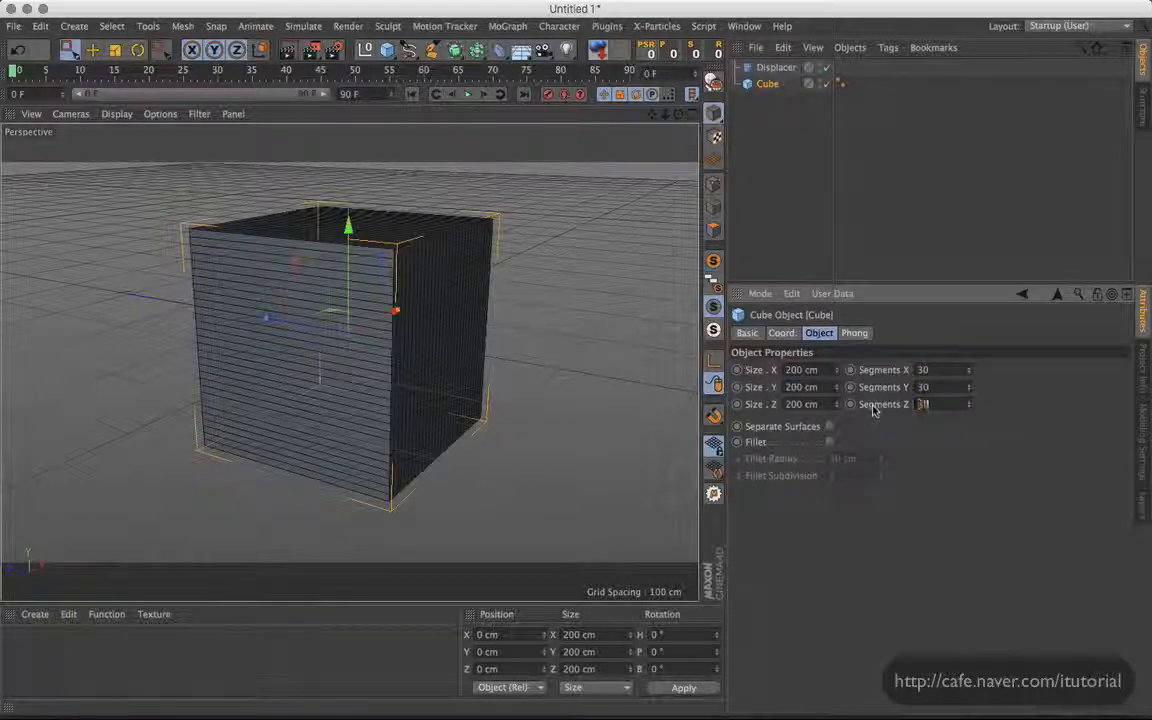
text(30)
key(Return)
alt+drag(382, 300, 405, 325)
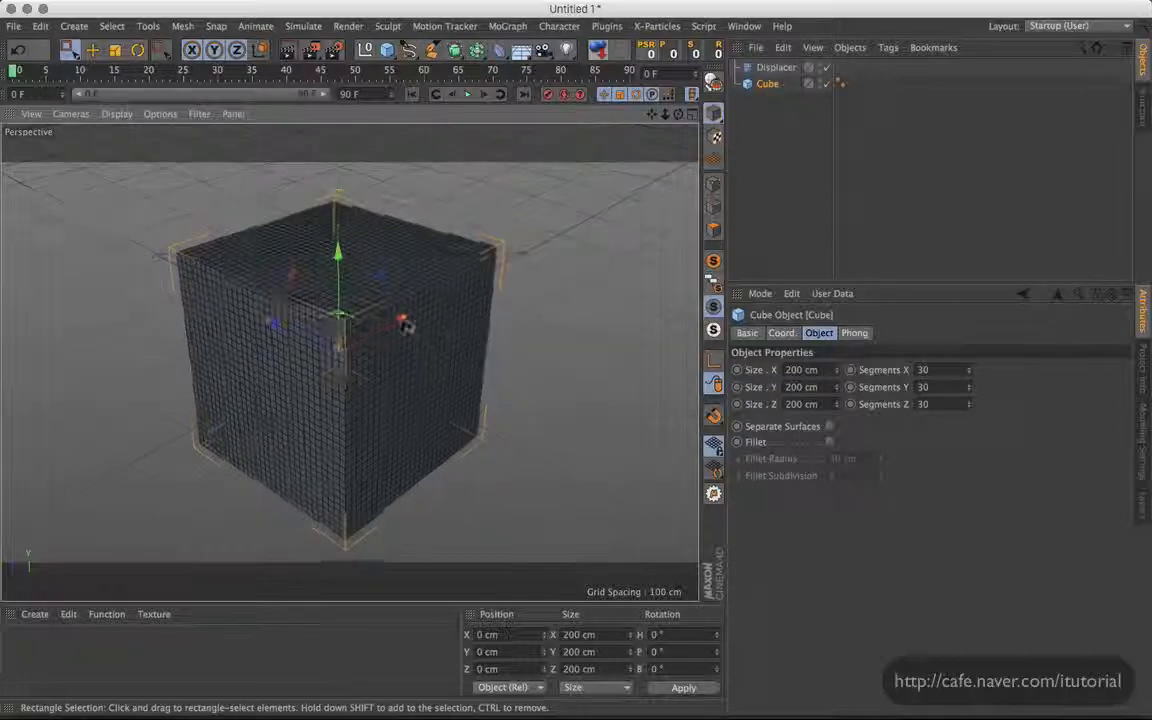
Step: Return the viewport to shading without lines and make the Displacer a child of the Cube
click(116, 114)
click(124, 186)
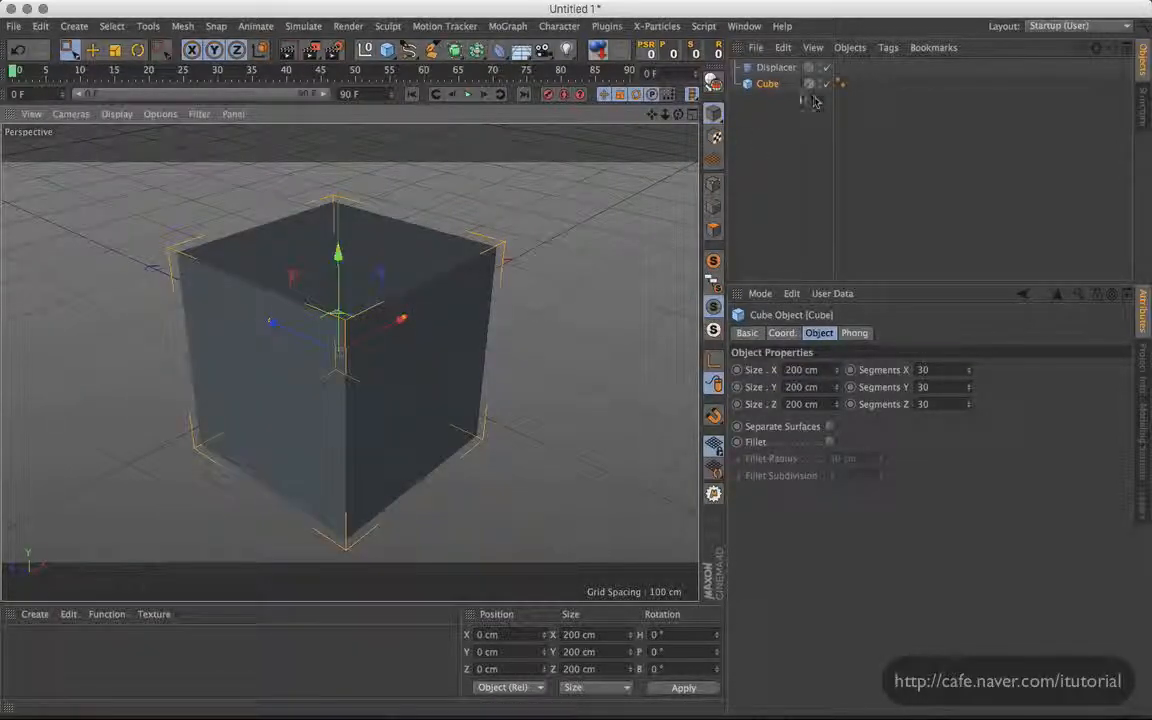
drag(774, 69, 775, 80)
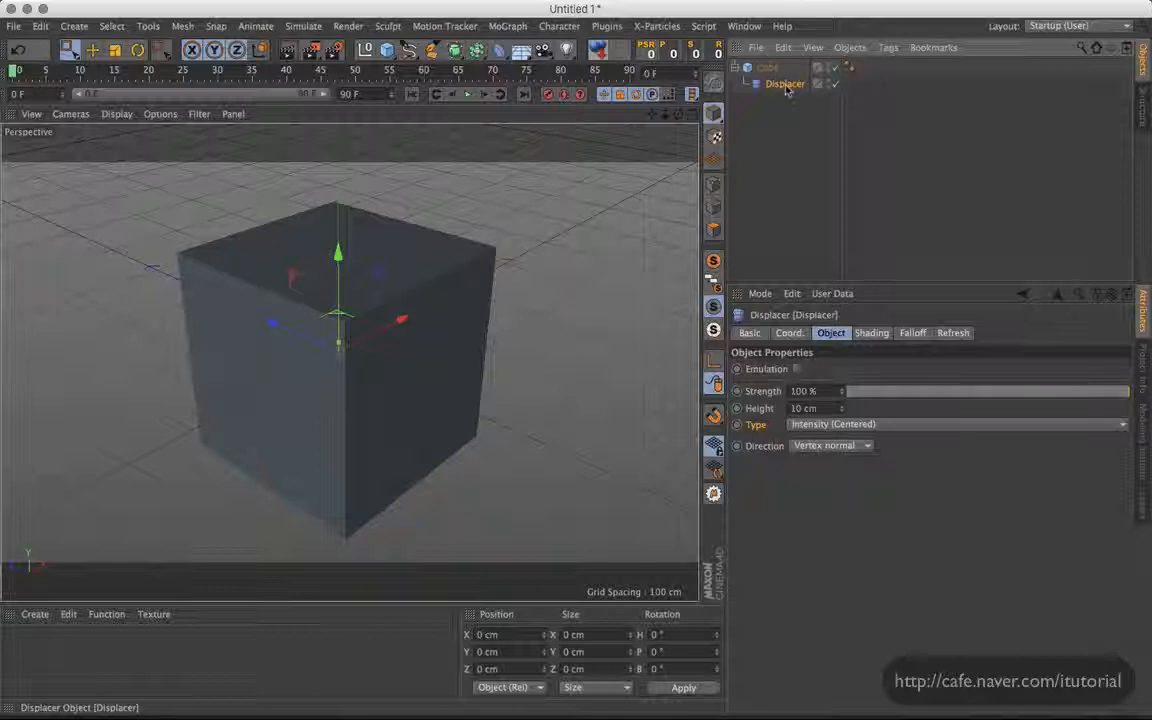
Step: Assign a Noise shader to the Displacer's shading
click(871, 332)
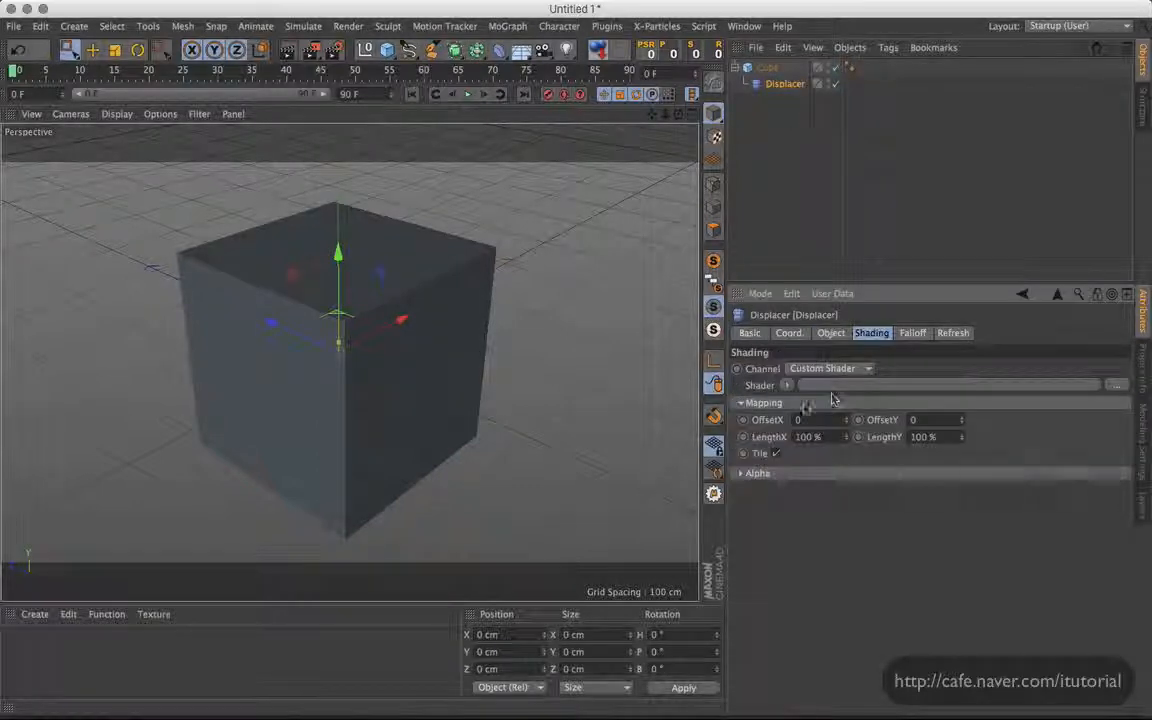
click(790, 386)
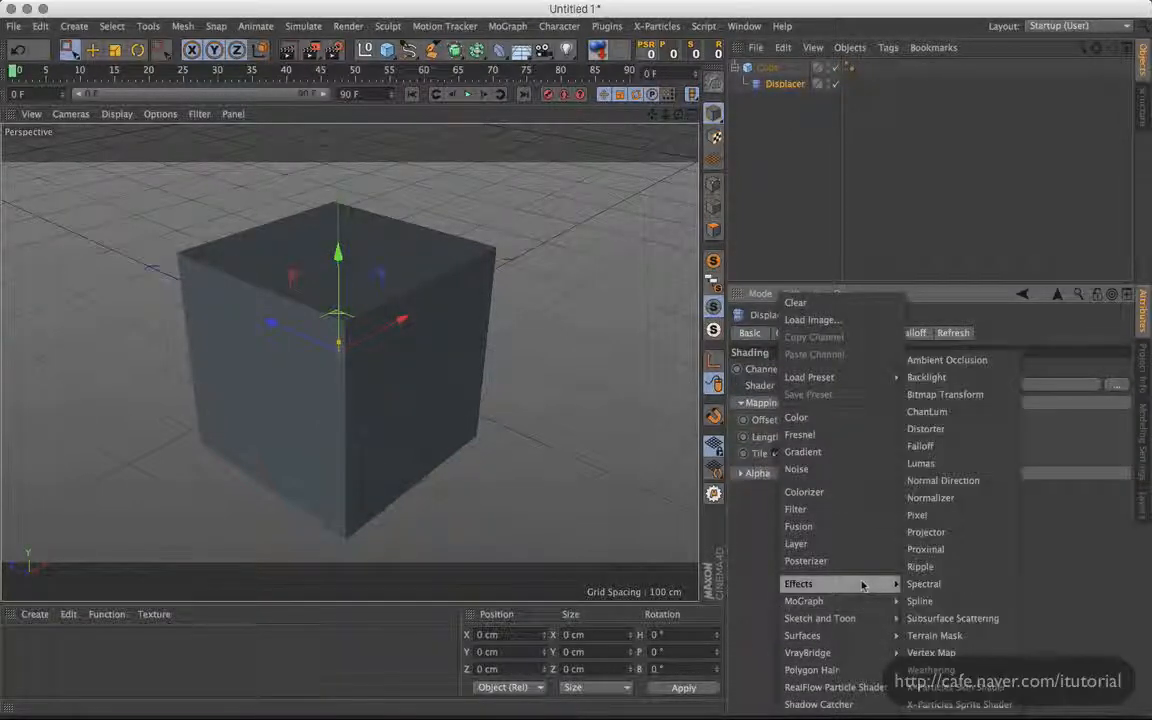
click(841, 469)
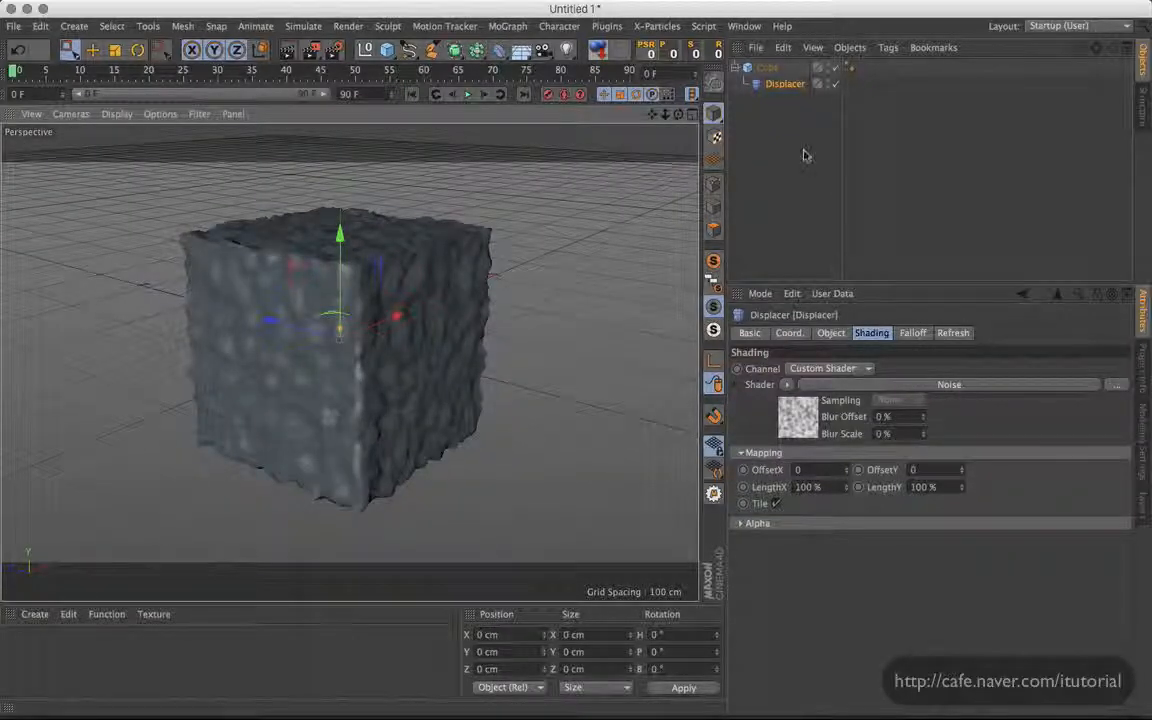
Step: Set the Displacer's height to 22 cm, using the Intensity (Centered) type
click(832, 336)
drag(1032, 391, 1110, 419)
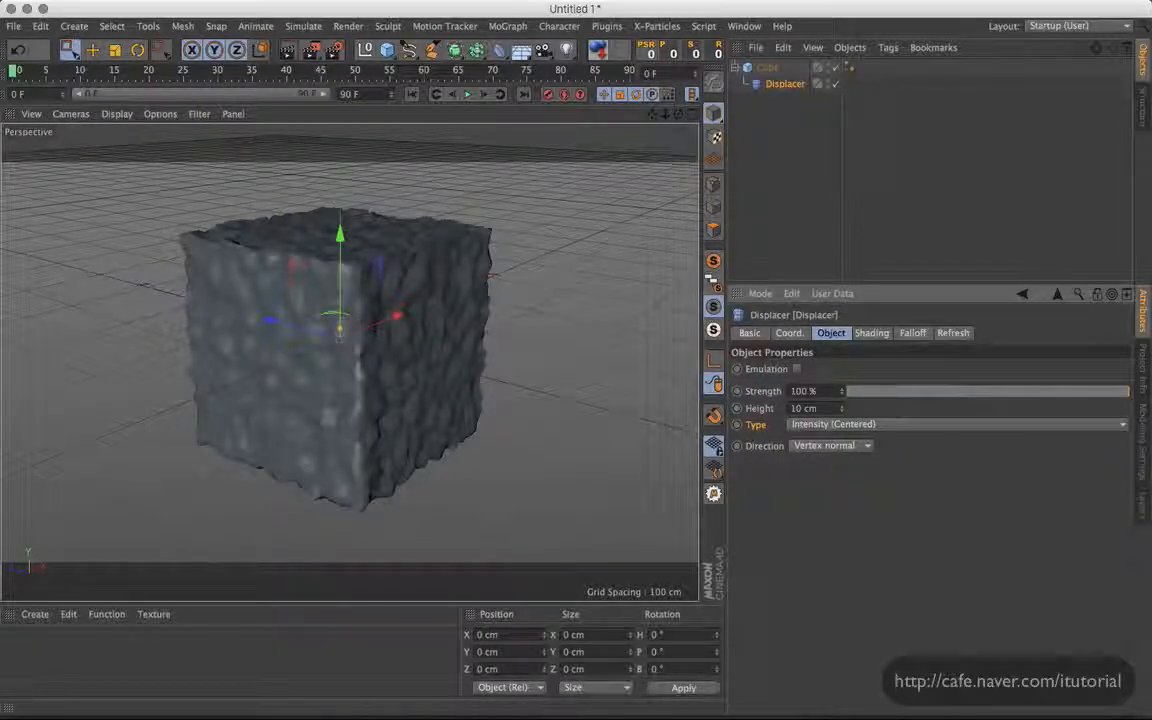
mouse_move(843, 408)
mouse_down()
mouse_move(848, 396)
mouse_move(842, 403)
mouse_up()
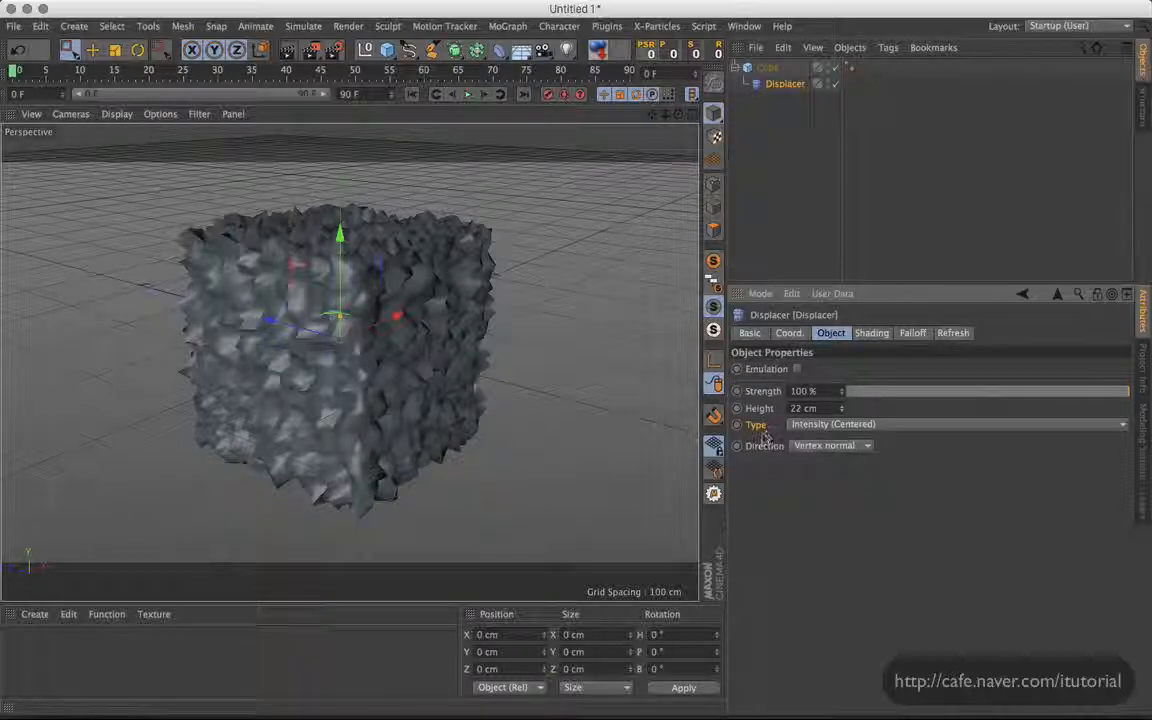
click(799, 428)
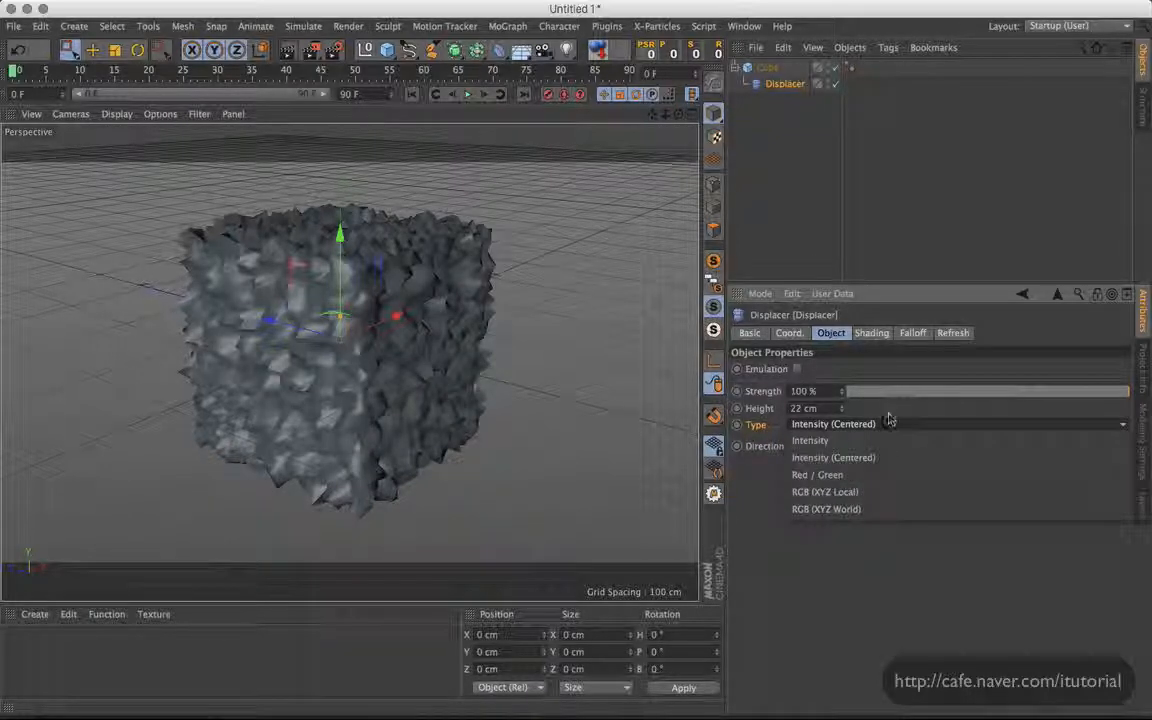
click(842, 458)
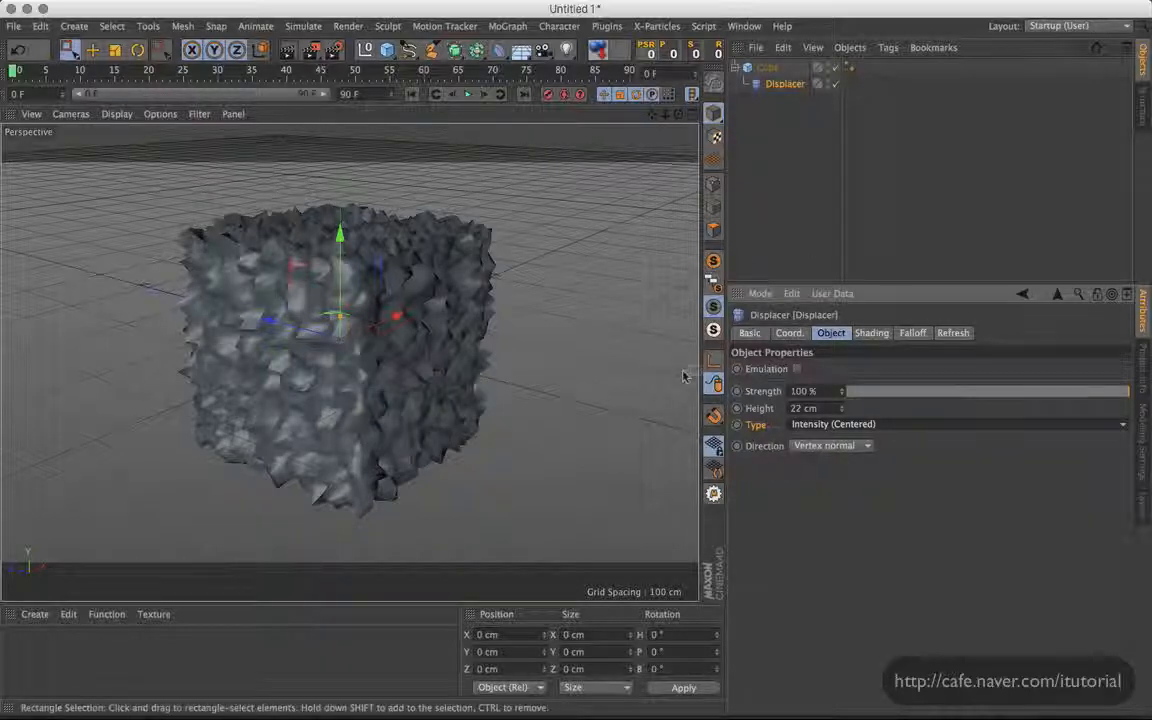
Step: Increase the Displacer's height to 131 cm and view the spiked cube from another angle
drag(843, 410, 860, 302)
scroll(509, 276, down, 4)
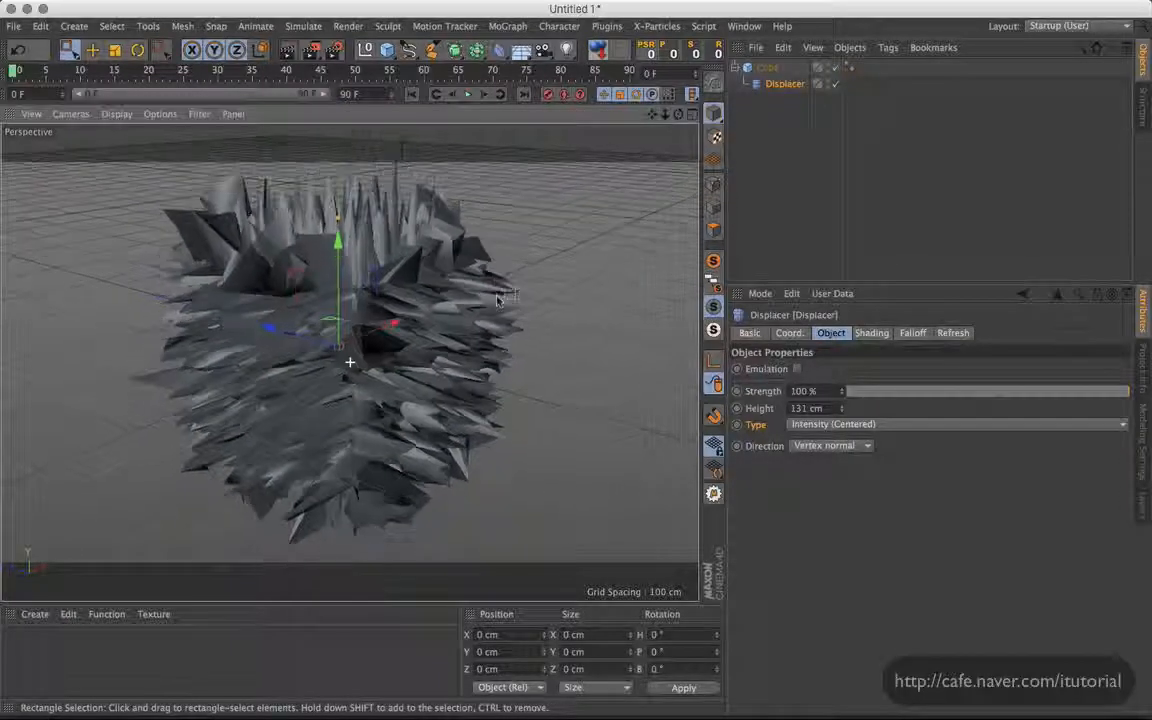
alt+drag(509, 276, 482, 282)
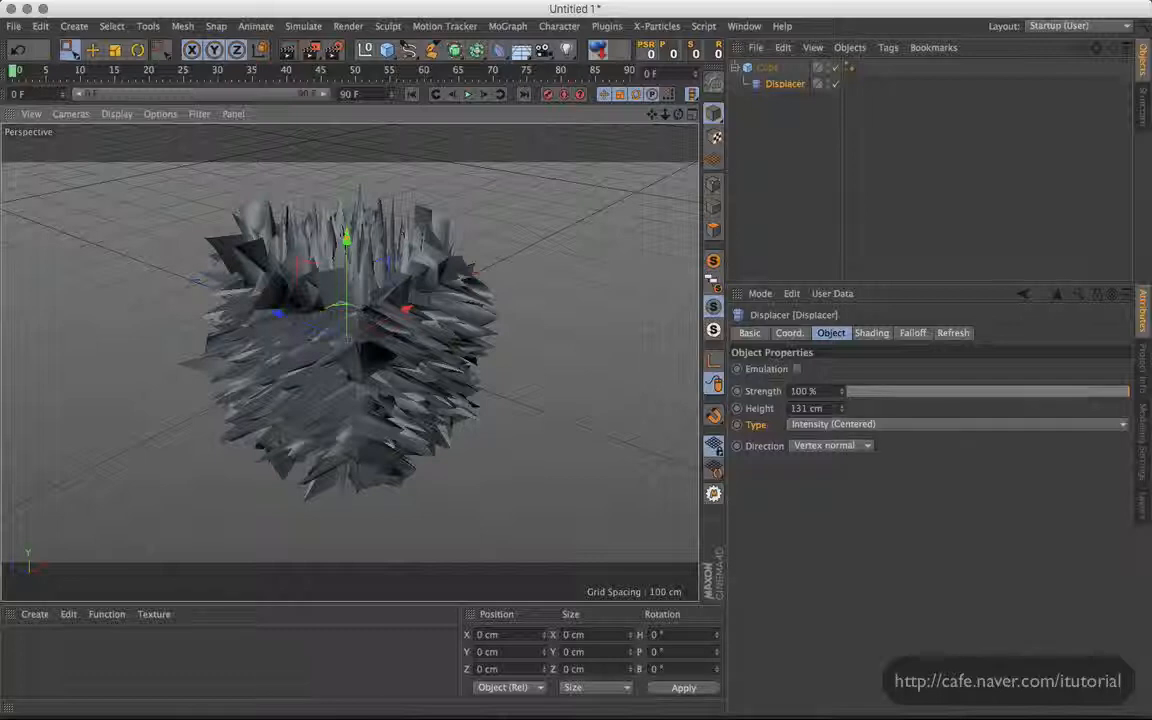
Step: Reset the Displacer's height to 0 cm and inspect the cube's faces with polygon lines shown
double_click(806, 408)
text(0)
key(Return)
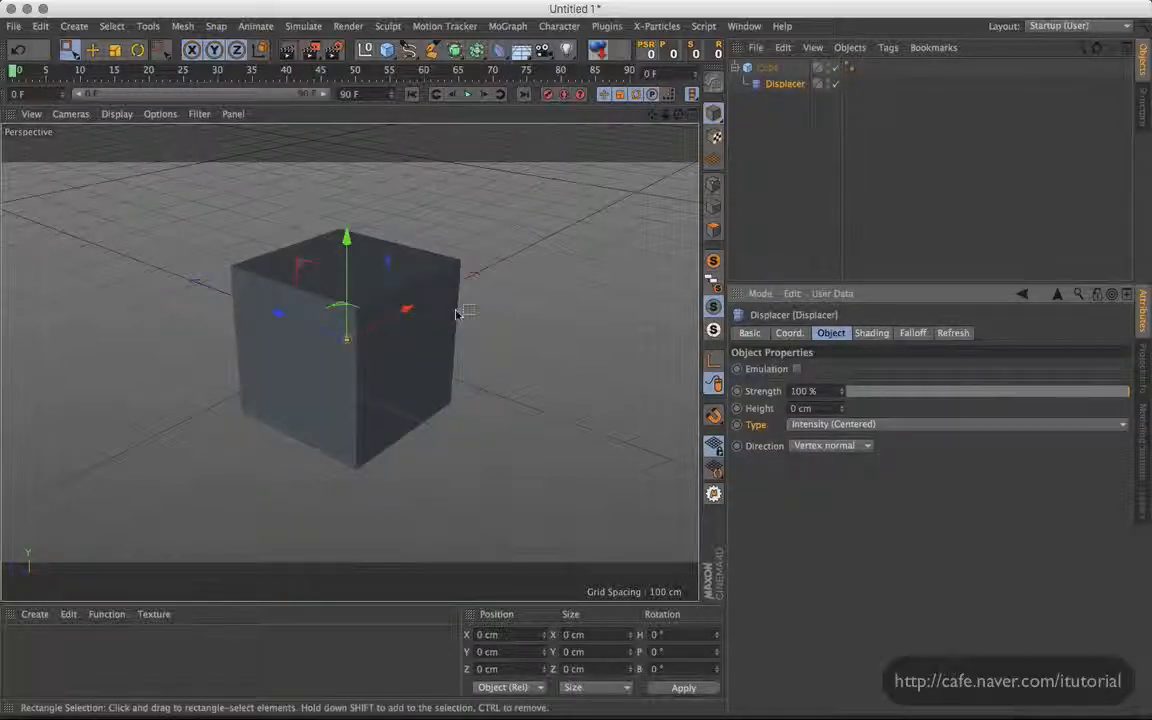
click(116, 113)
click(150, 188)
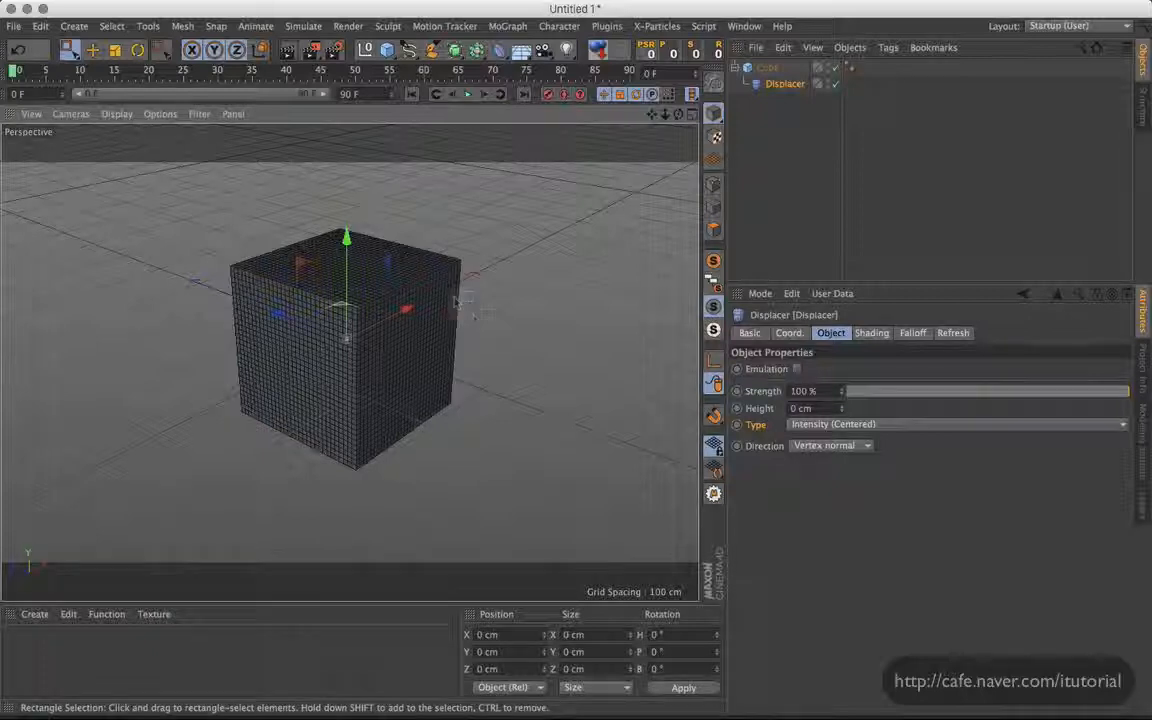
alt+drag(458, 302, 440, 343)
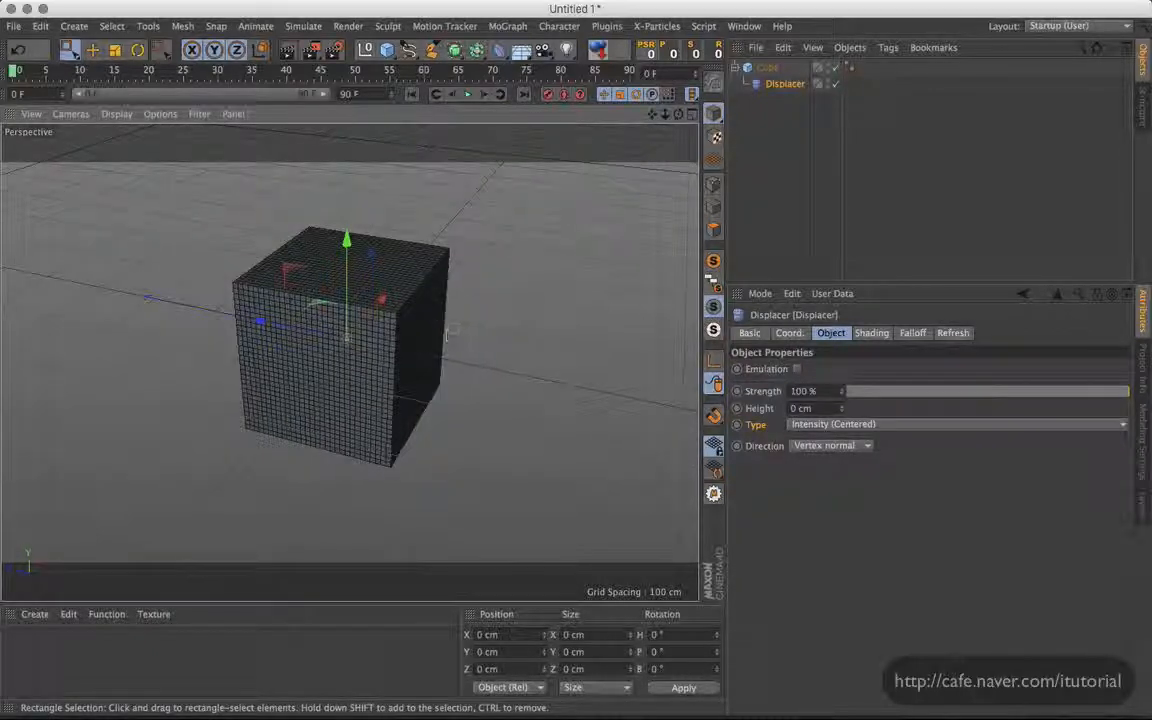
alt+drag(516, 335, 360, 242)
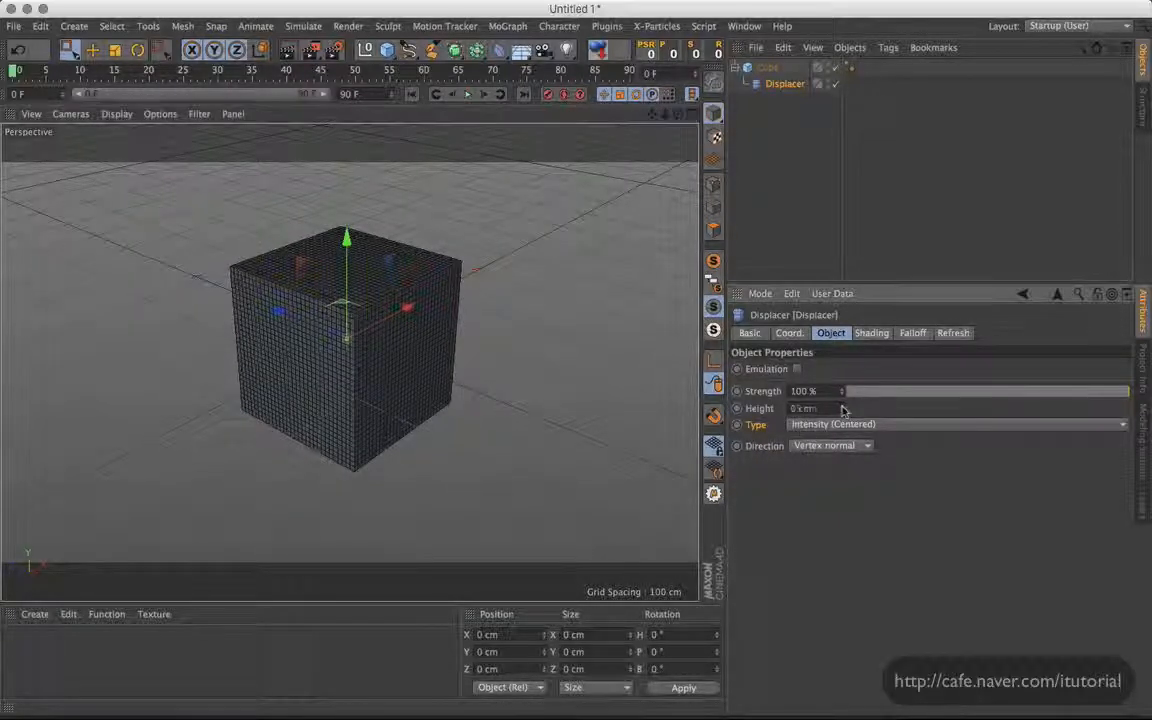
Step: Raise the Displacer's height to about 149 cm and view the result shaded without lines
drag(842, 407, 851, 289)
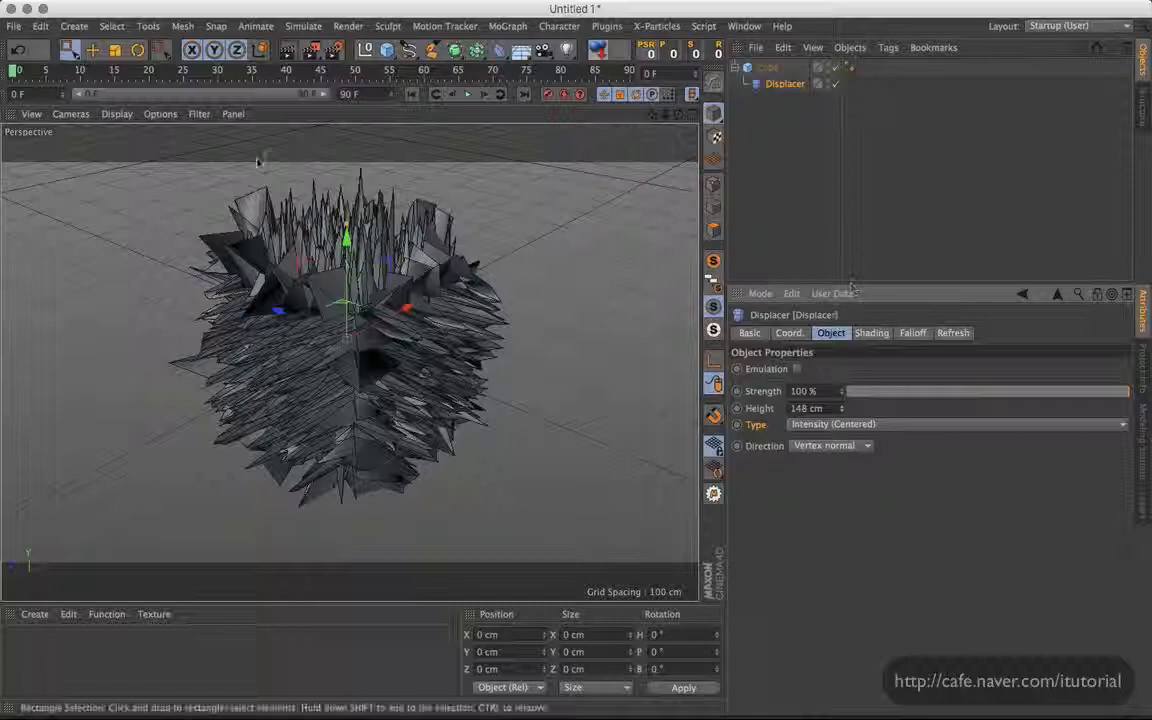
click(116, 113)
click(150, 166)
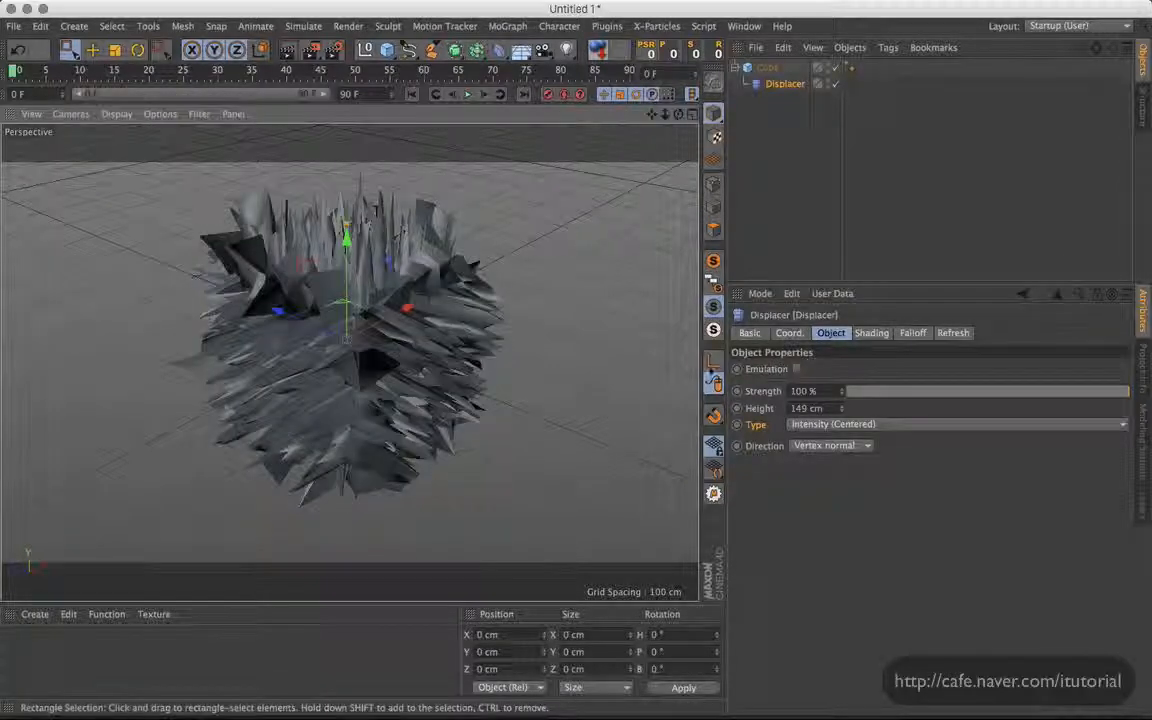
mouse_move(636, 332)
alt+mouse_down()
mouse_move(550, 310)
mouse_move(500, 312)
mouse_move(484, 226)
alt+mouse_up()
alt+drag(376, 190, 460, 310)
Step: Change the Displacer's direction to Spherical and inspect the displaced shape
click(862, 445)
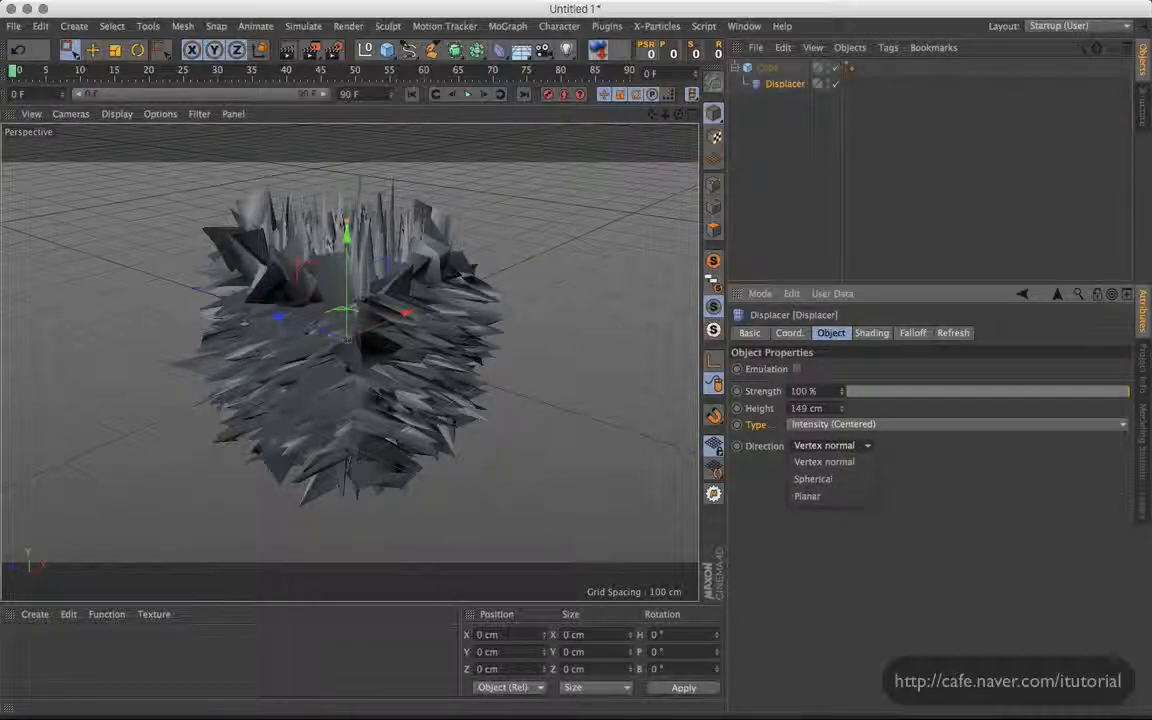
click(832, 479)
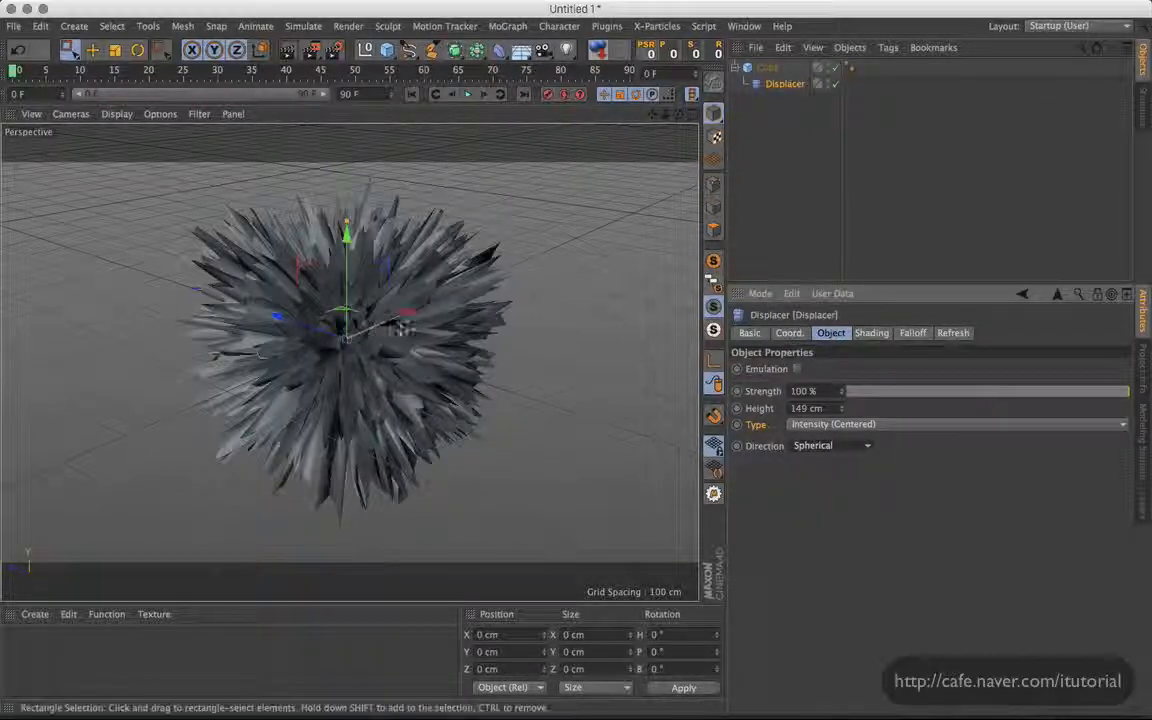
alt+drag(401, 329, 414, 239)
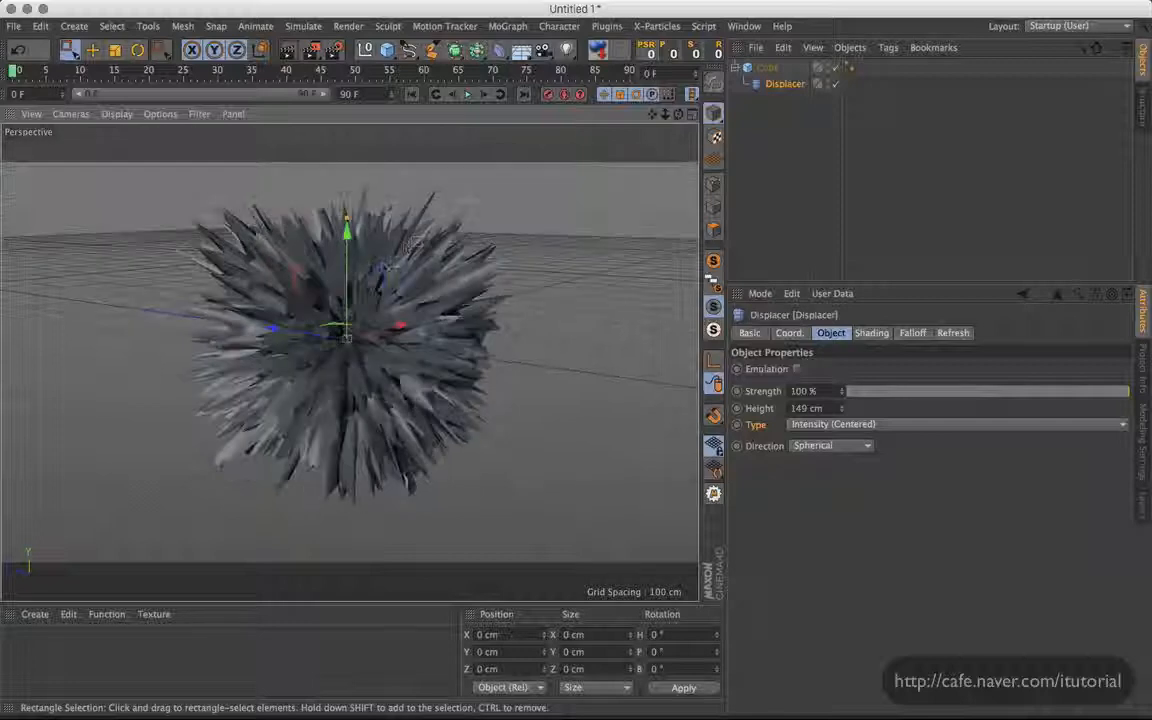
Step: Switch the Displacer's direction to Planar and inspect the displacement along +X
click(860, 445)
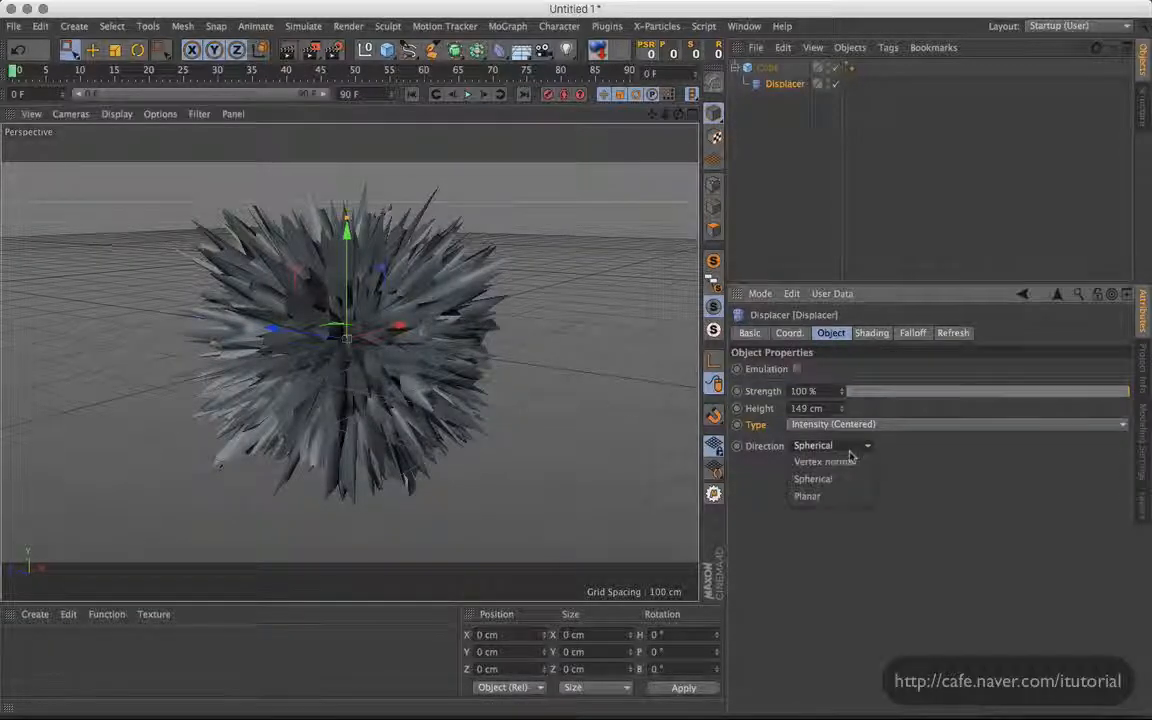
click(820, 498)
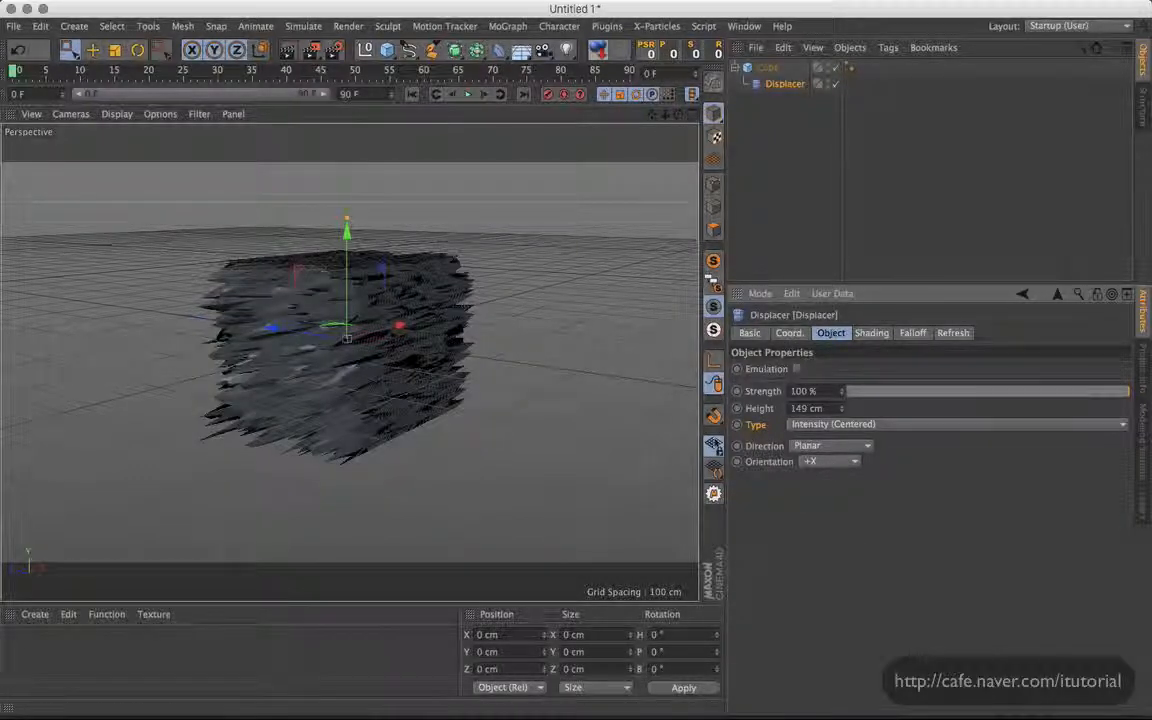
alt+drag(400, 330, 350, 400)
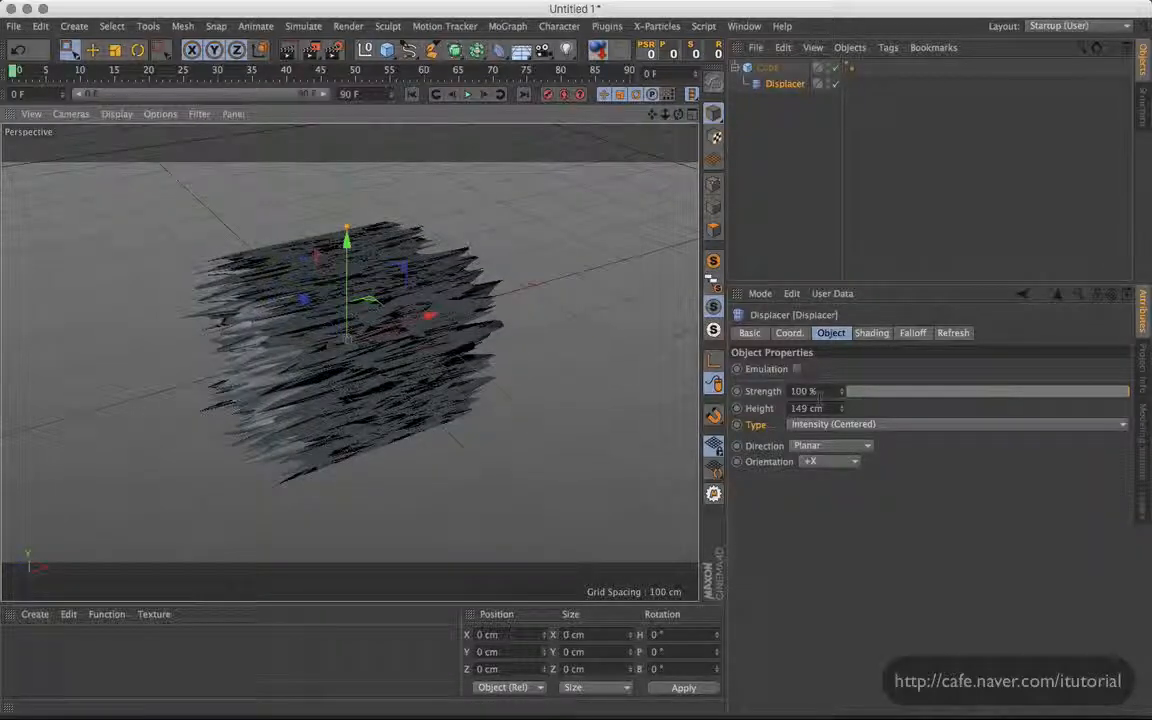
Step: Set the Displacer's height to 210 cm and its planar orientation to +Y
drag(841, 408, 905, 408)
click(830, 461)
click(828, 515)
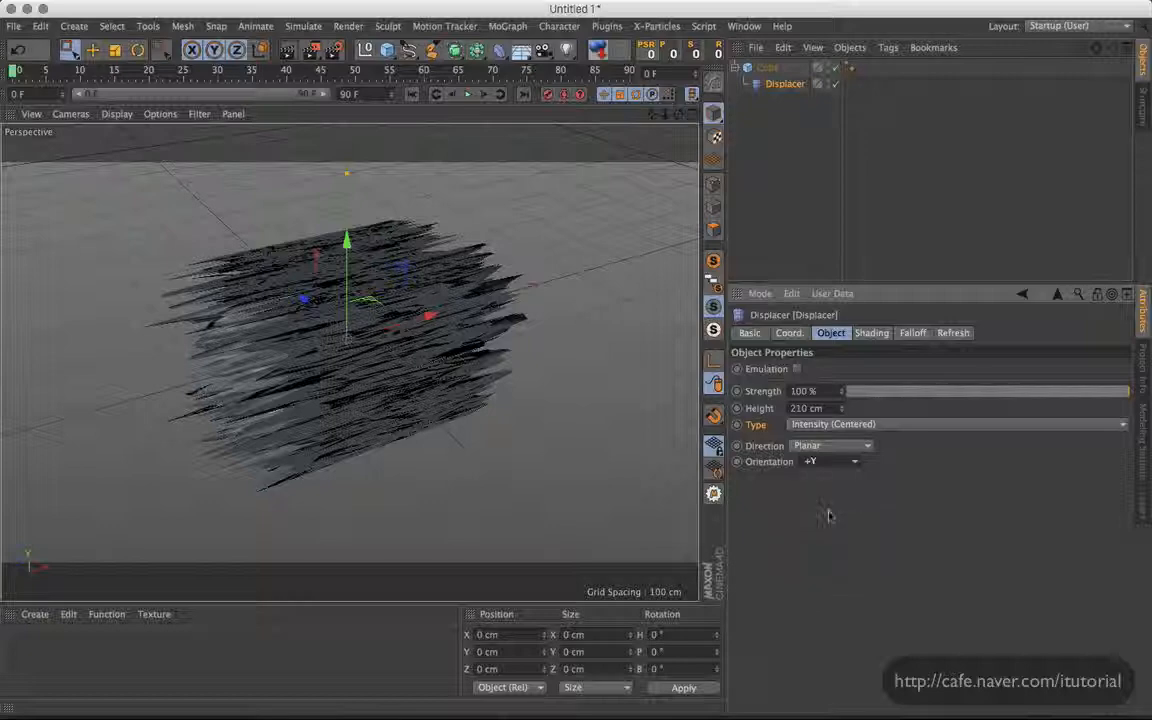
alt+drag(535, 352, 463, 360)
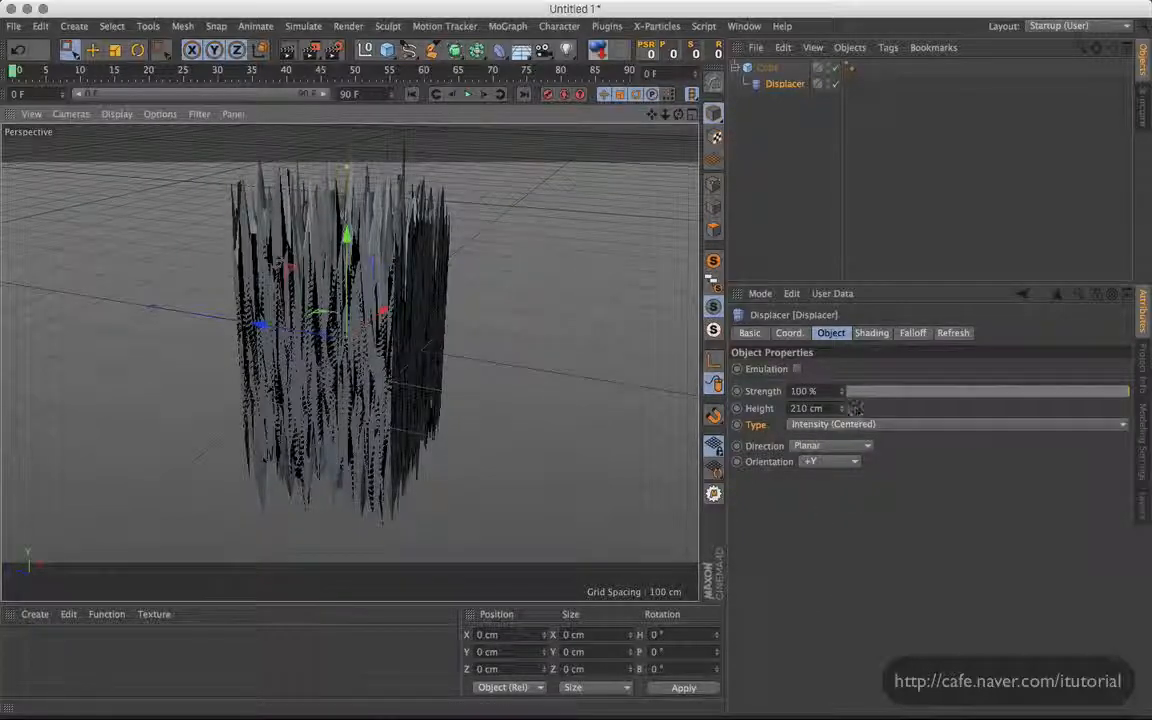
Step: Set the Displacer's planar orientation to +Z and raise its height to 244 cm
drag(855, 408, 845, 413)
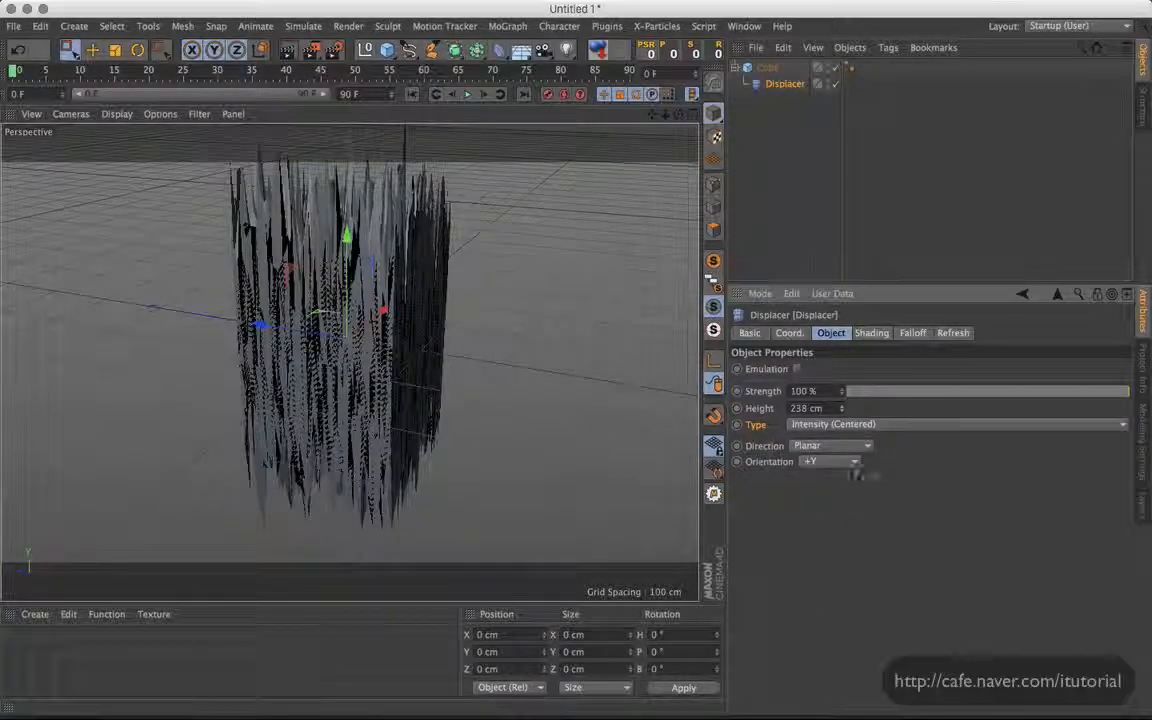
click(850, 463)
click(820, 545)
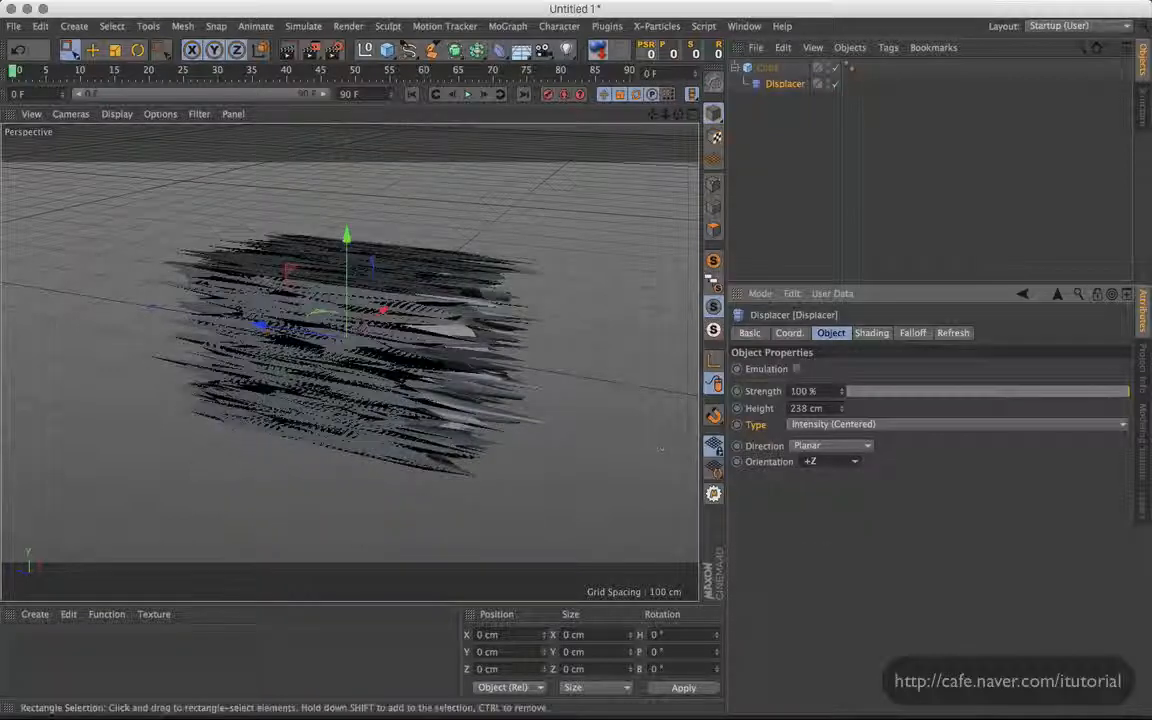
alt+drag(380, 328, 340, 402)
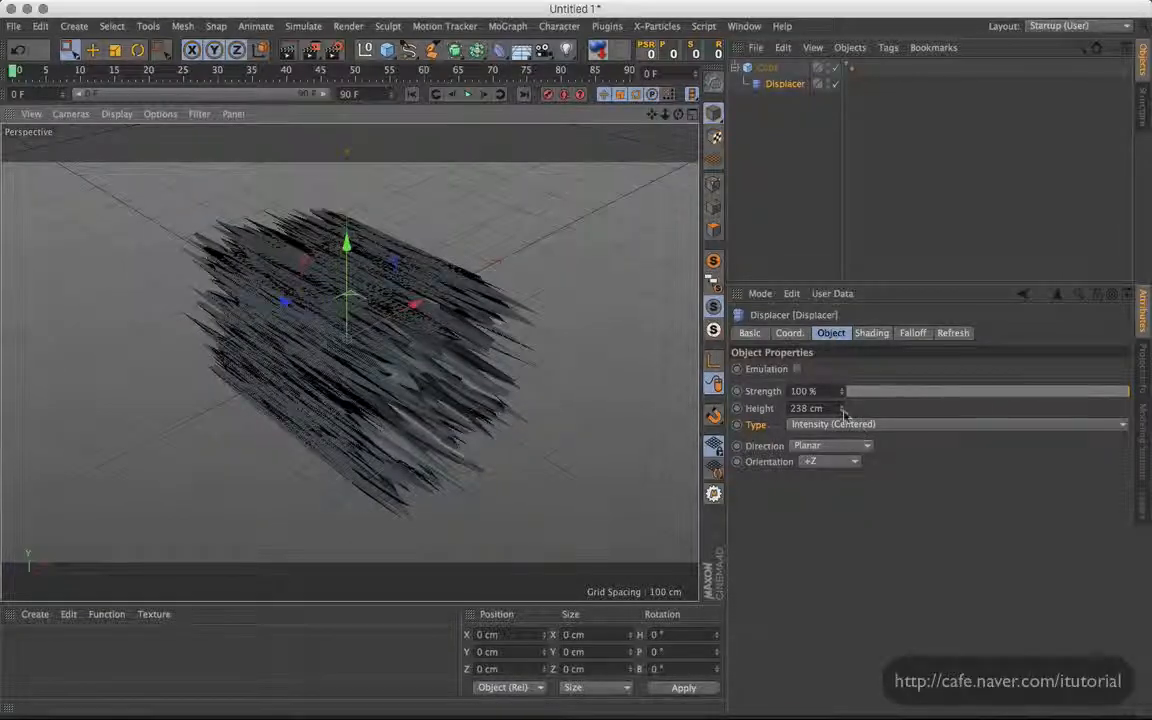
drag(843, 410, 844, 402)
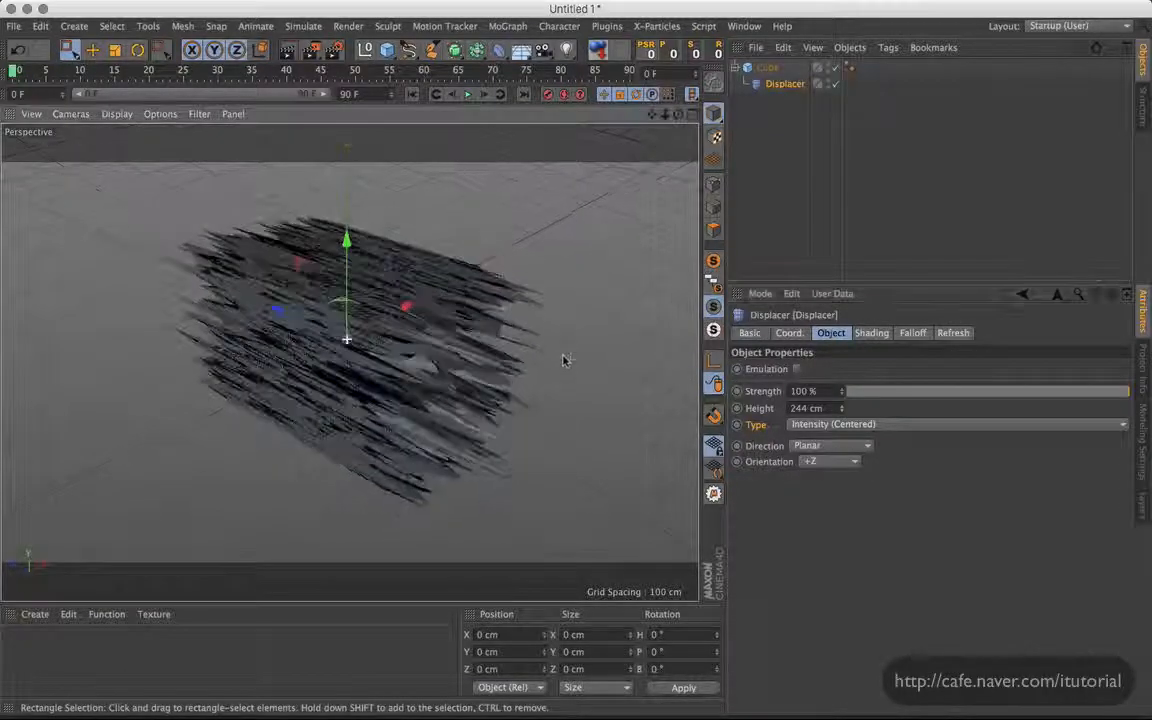
alt+drag(563, 360, 590, 388)
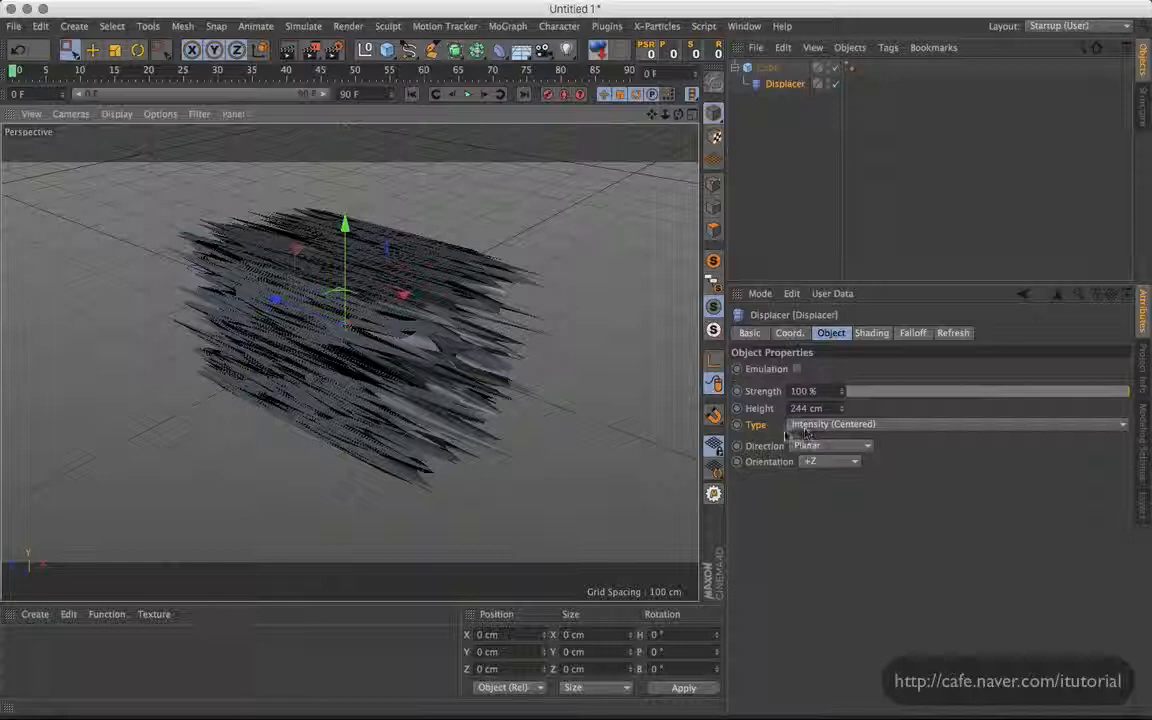
Step: Set the Displacer's direction to Vertex normal and compare the Intensity type with Intensity (Centered) on the cube
click(840, 446)
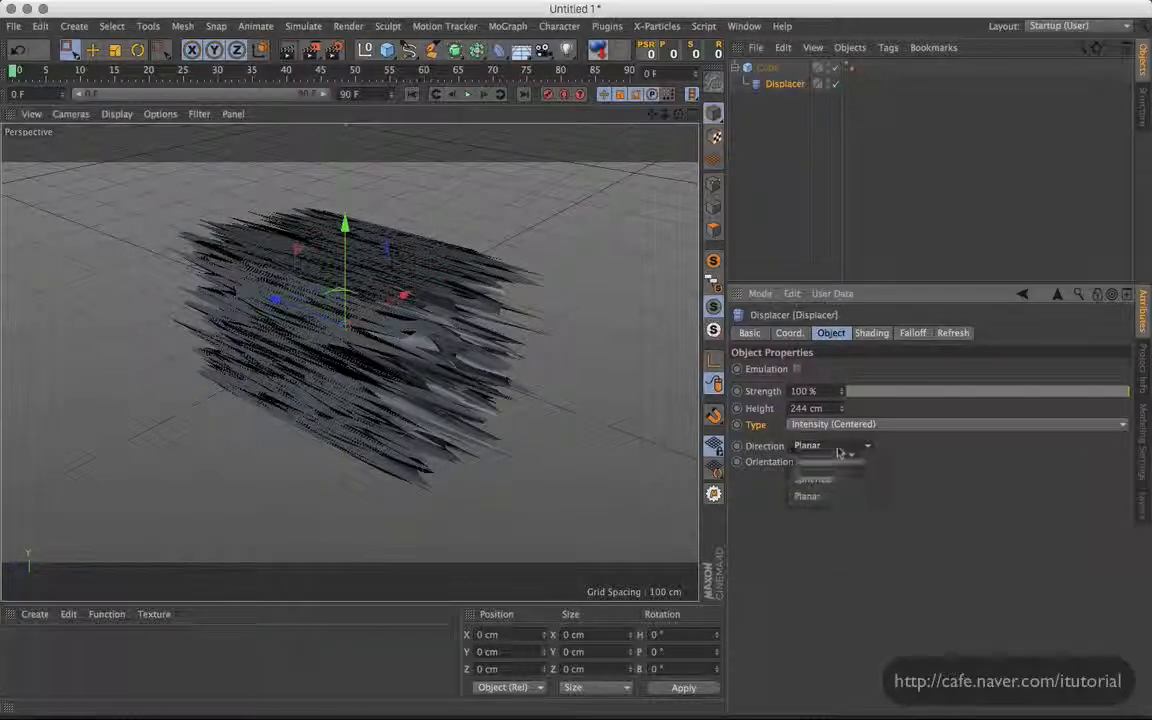
click(830, 462)
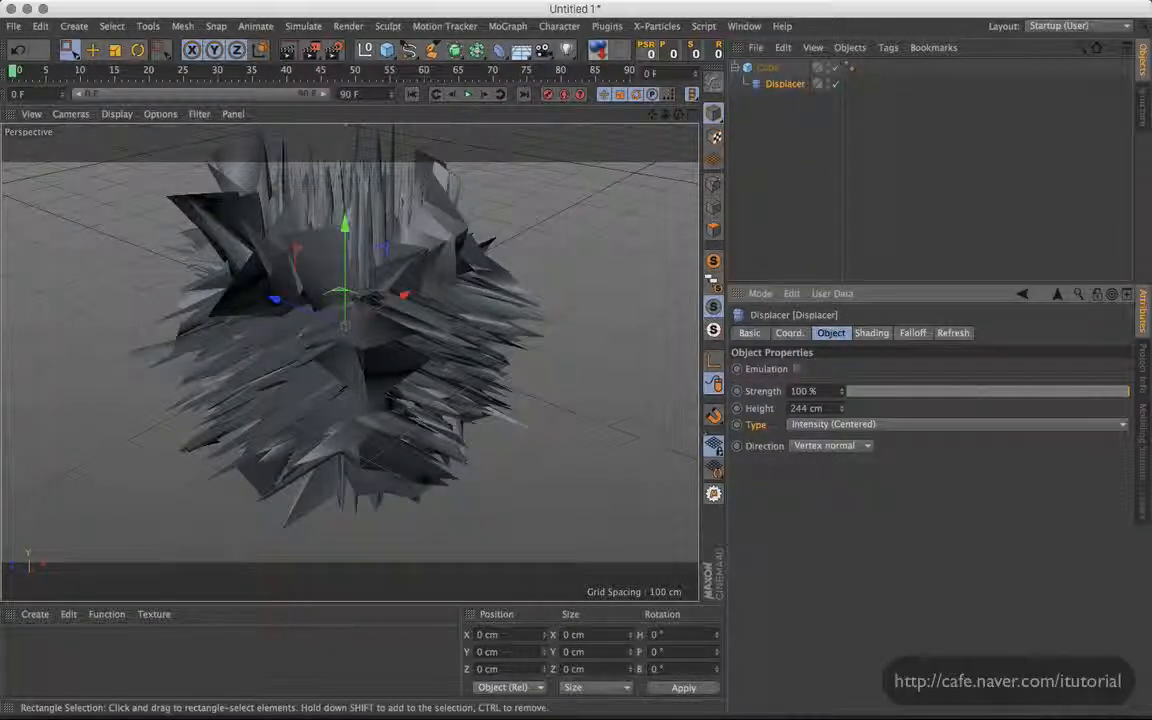
click(840, 425)
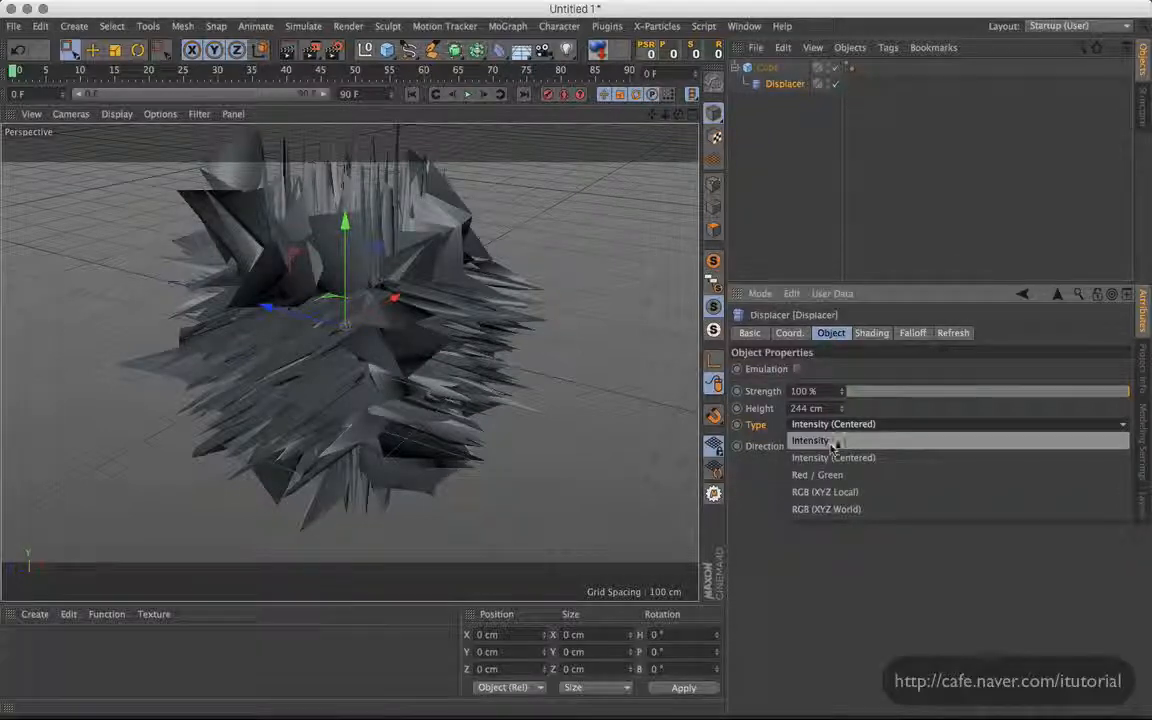
click(832, 442)
click(835, 424)
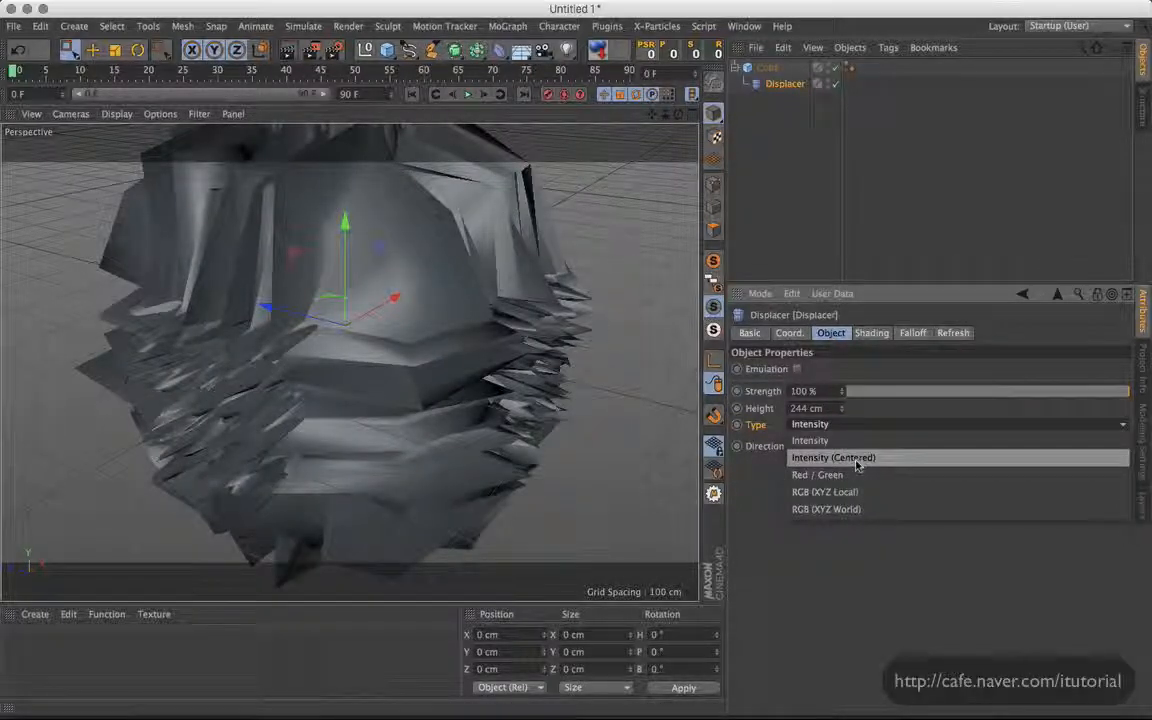
click(856, 458)
click(845, 425)
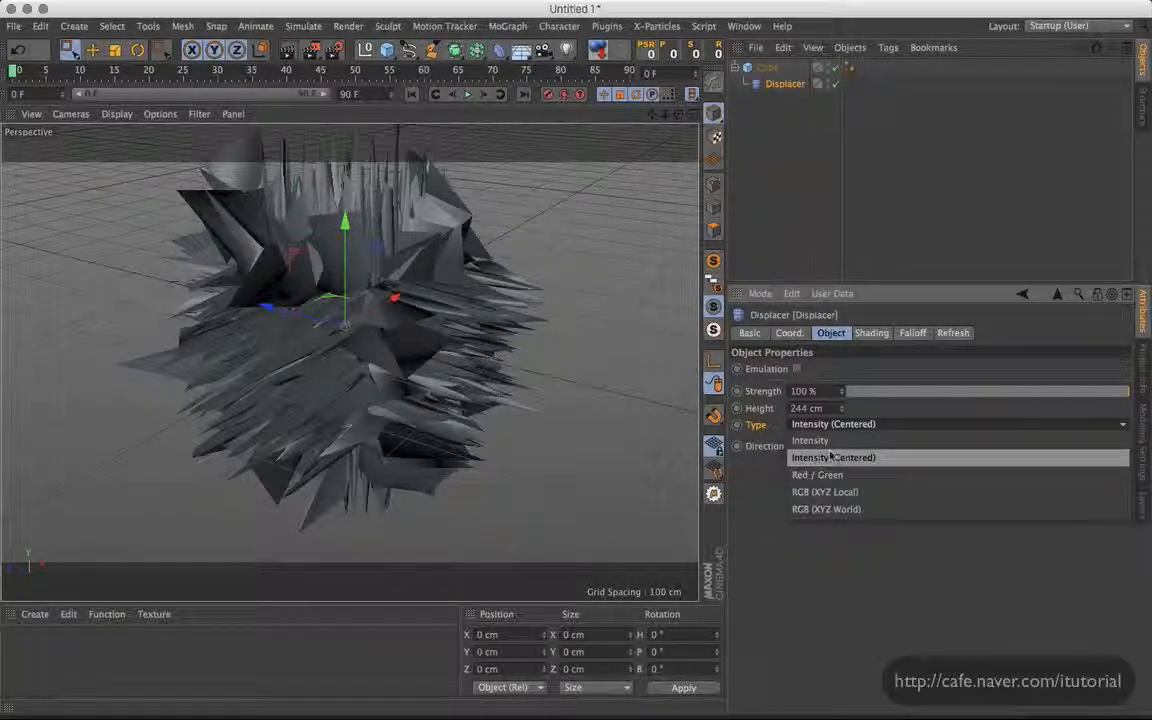
click(830, 456)
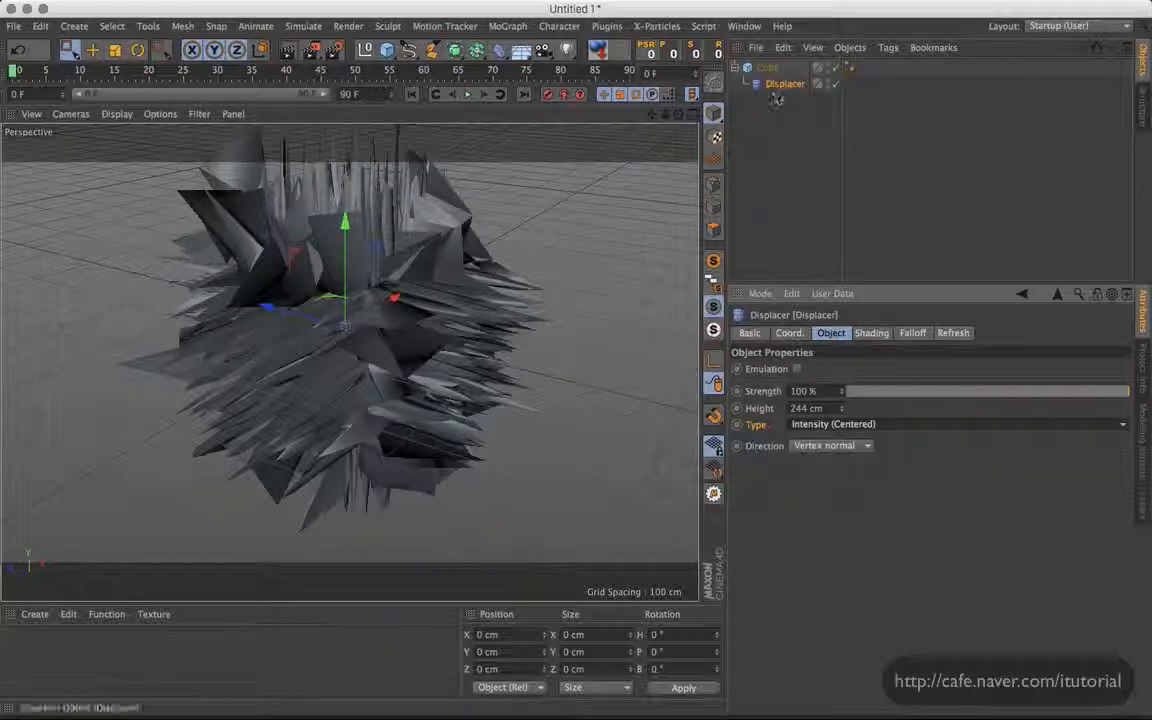
Step: Take the Displacer out of the Cube's hierarchy and delete both objects from the scene
drag(783, 85, 779, 106)
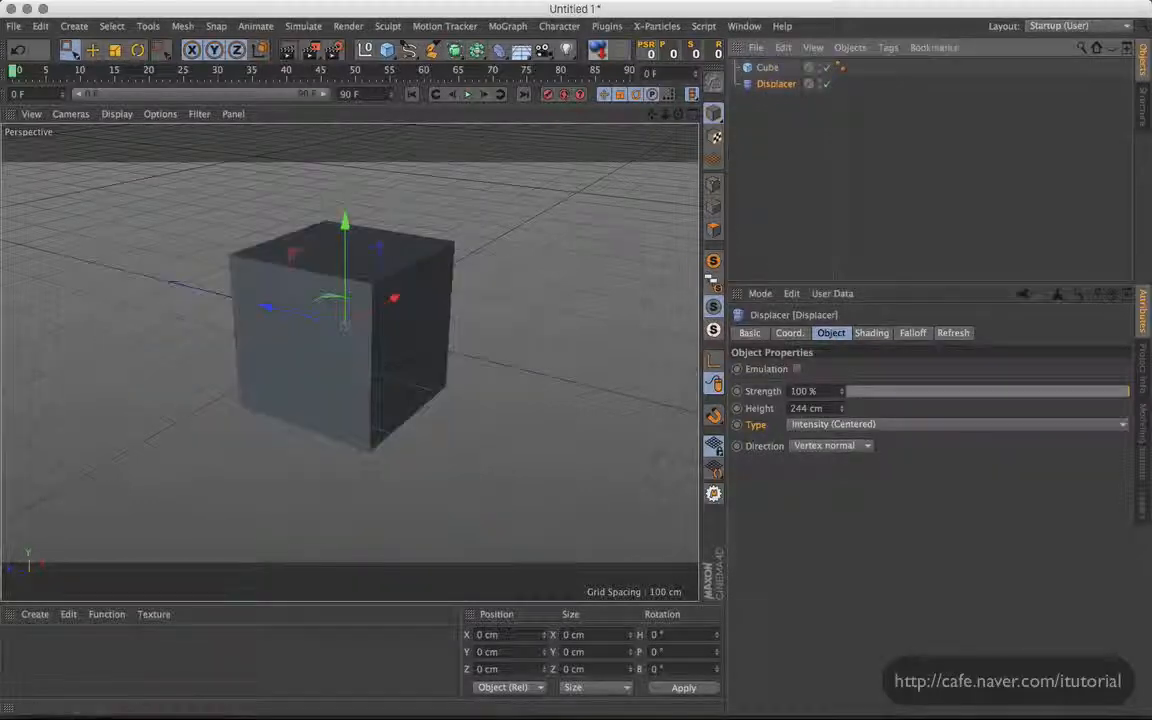
click(768, 68)
key(Delete)
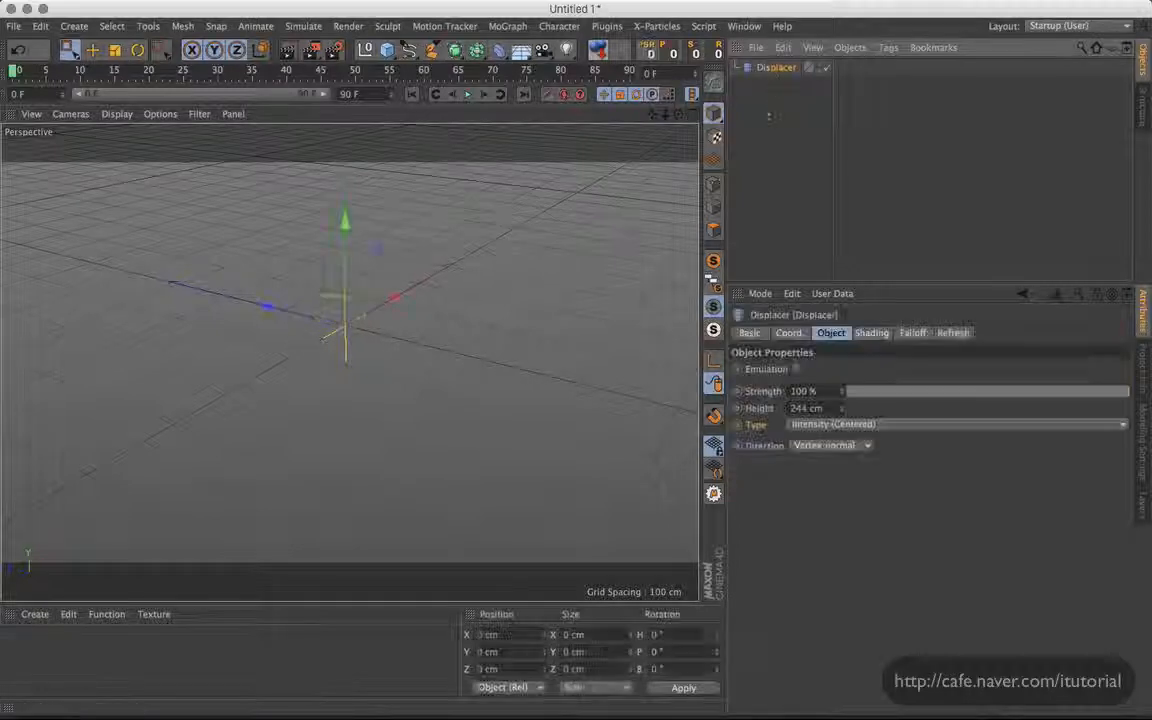
key(Delete)
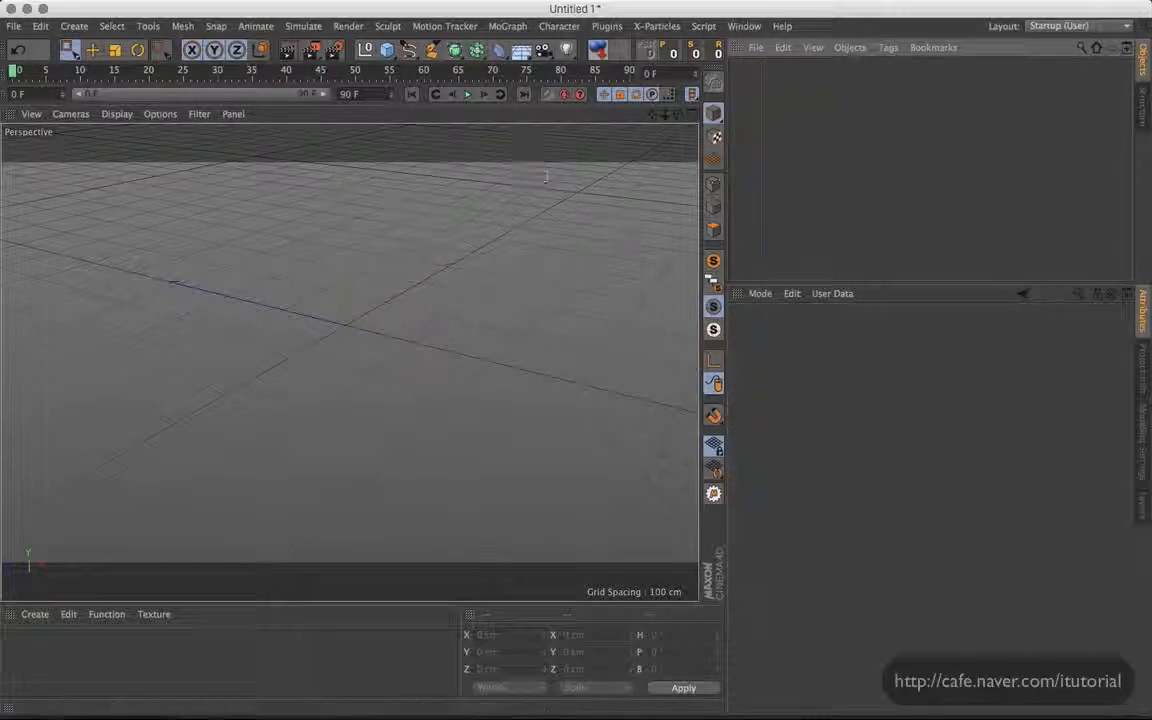
Step: Add a Plane with 100 width and 100 height segments and display it with Quick Shading (Lines)
drag(389, 58, 522, 103)
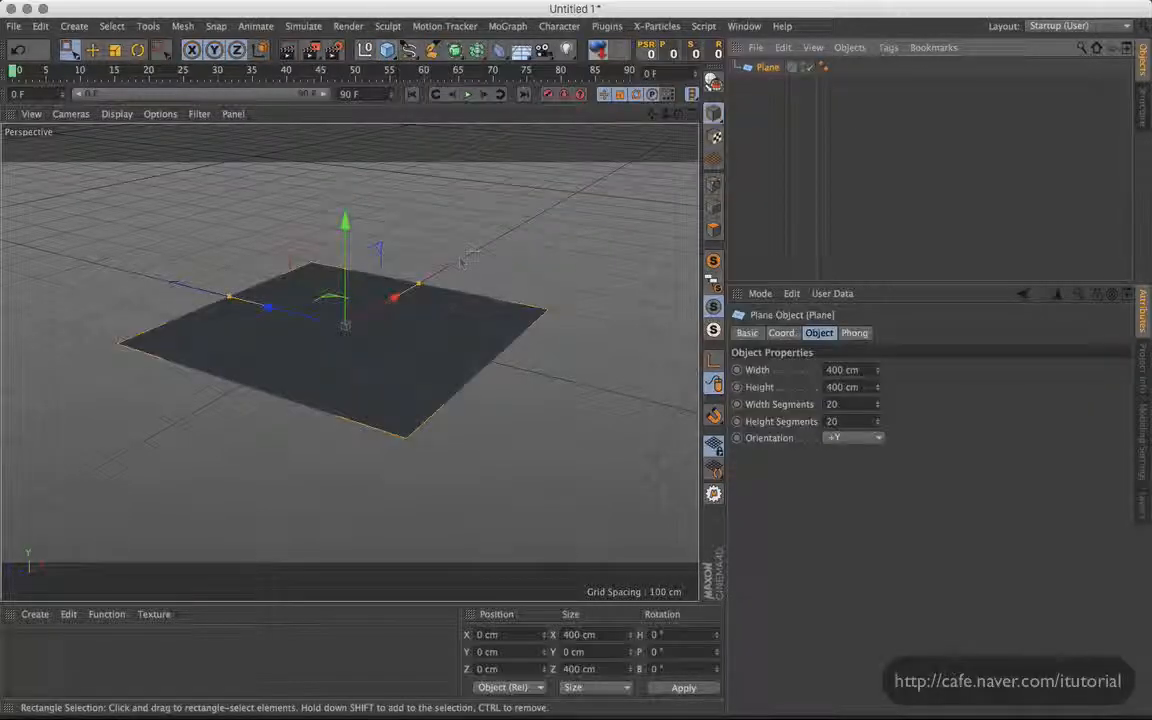
alt+drag(460, 326, 468, 366)
scroll(442, 355, up, 2)
double_click(832, 405)
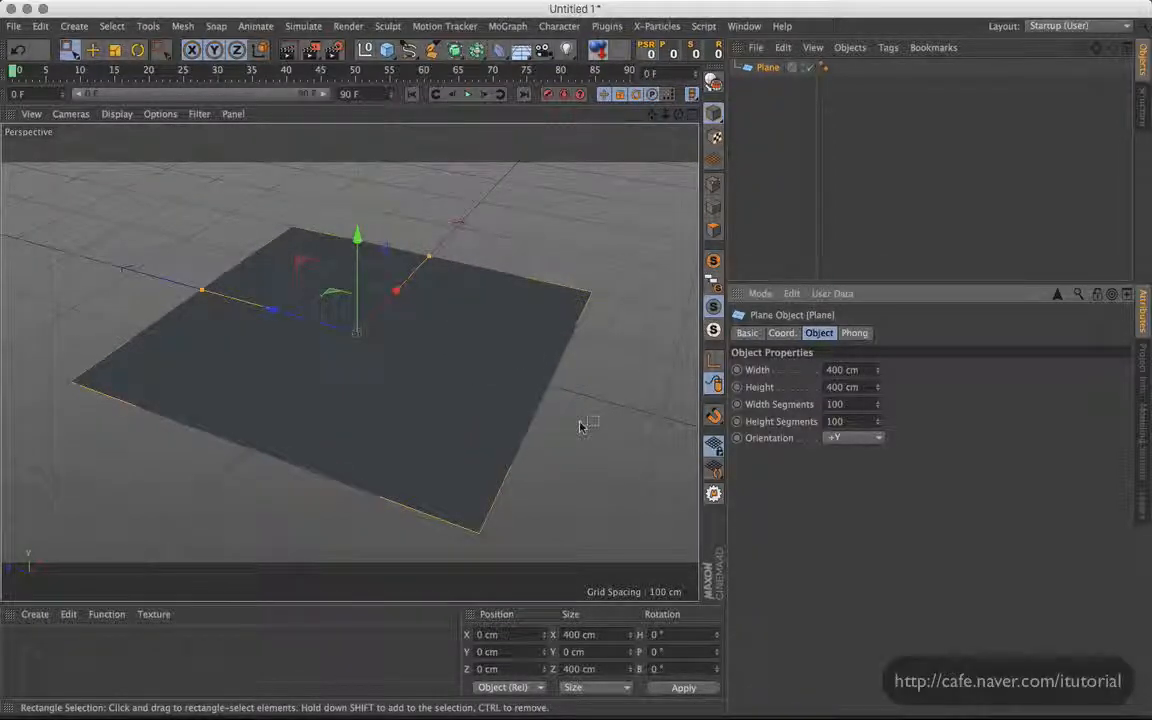
click(116, 113)
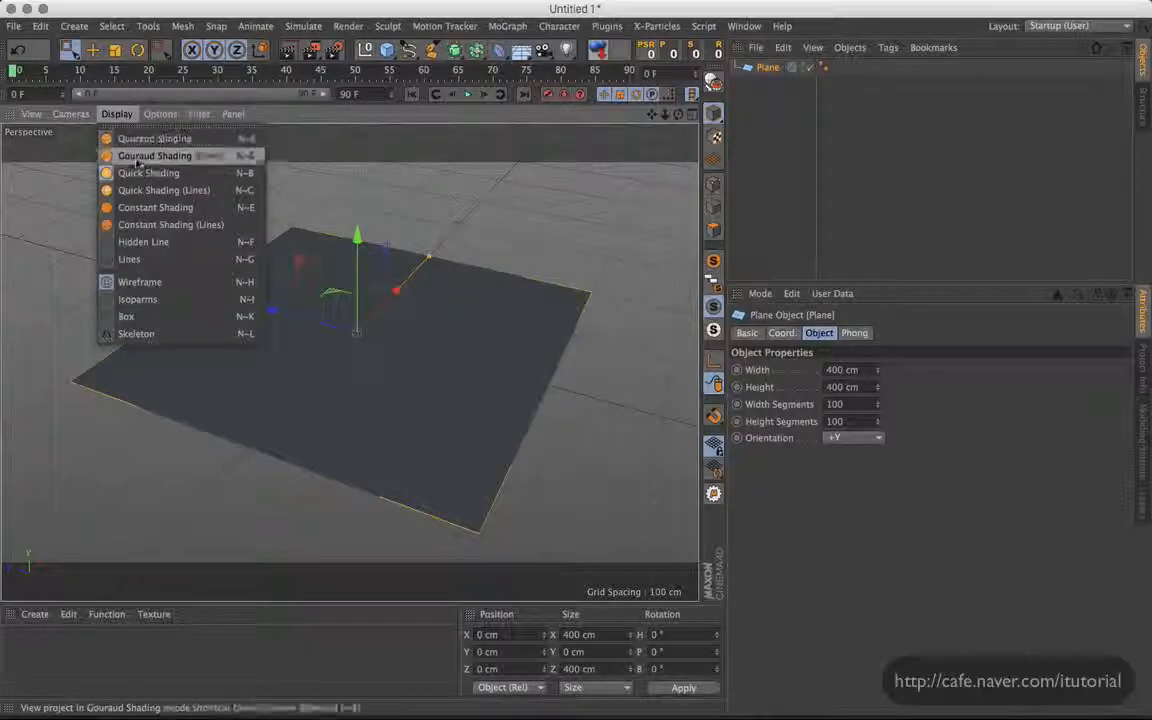
click(120, 188)
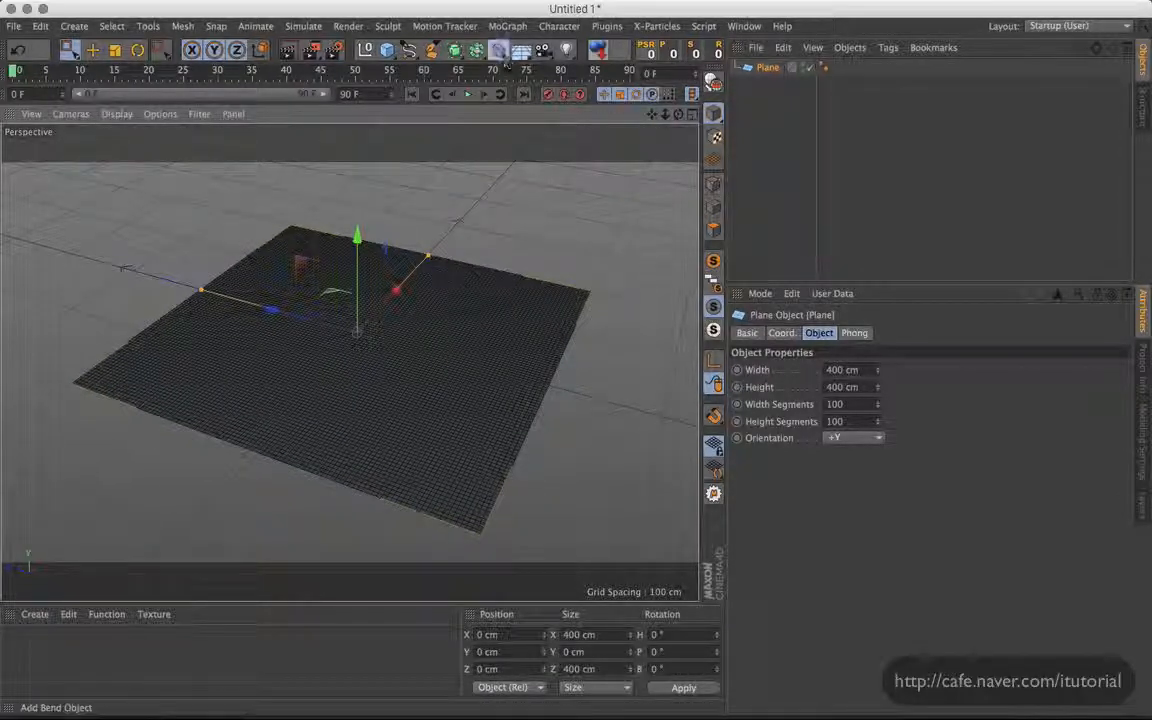
Step: Add a Displacer deformer as a child of the Plane and load a Noise shader into it
drag(505, 60, 571, 253)
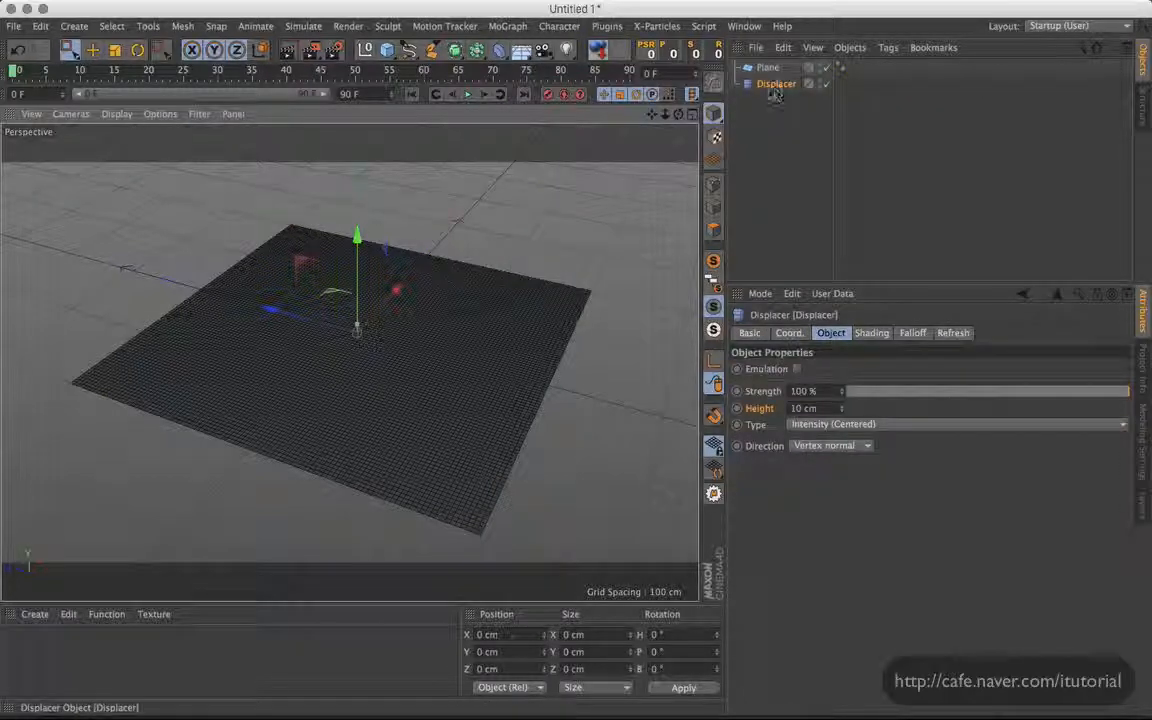
drag(774, 88, 768, 68)
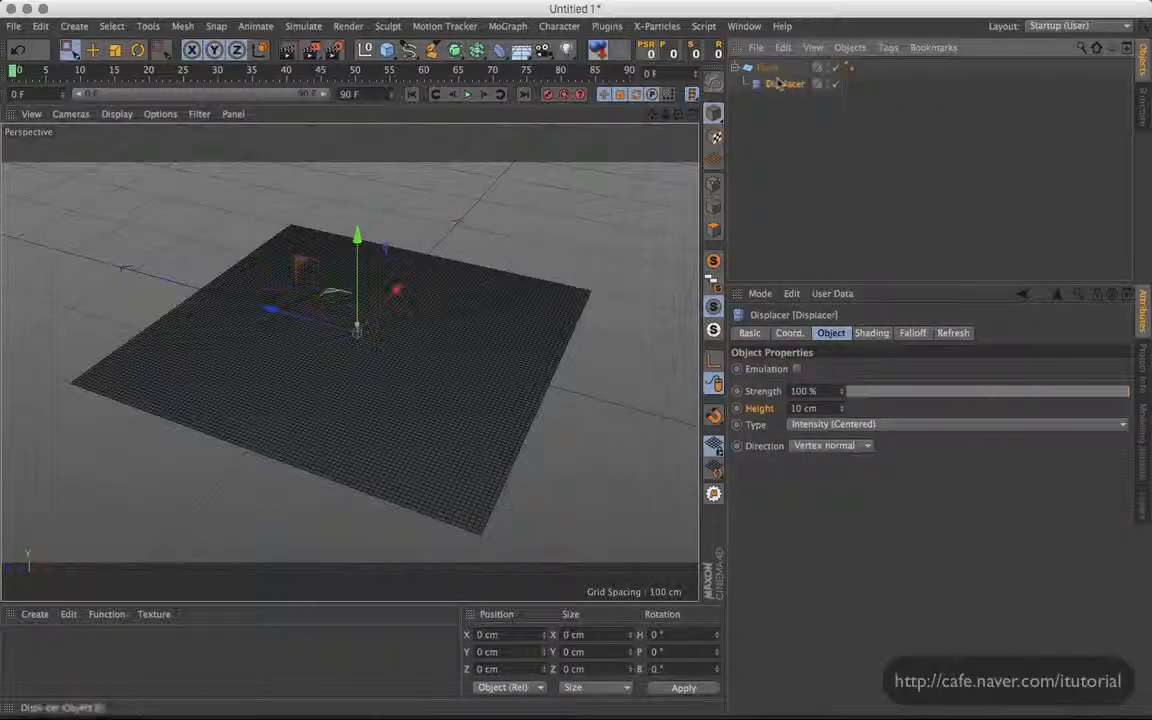
click(870, 333)
click(785, 385)
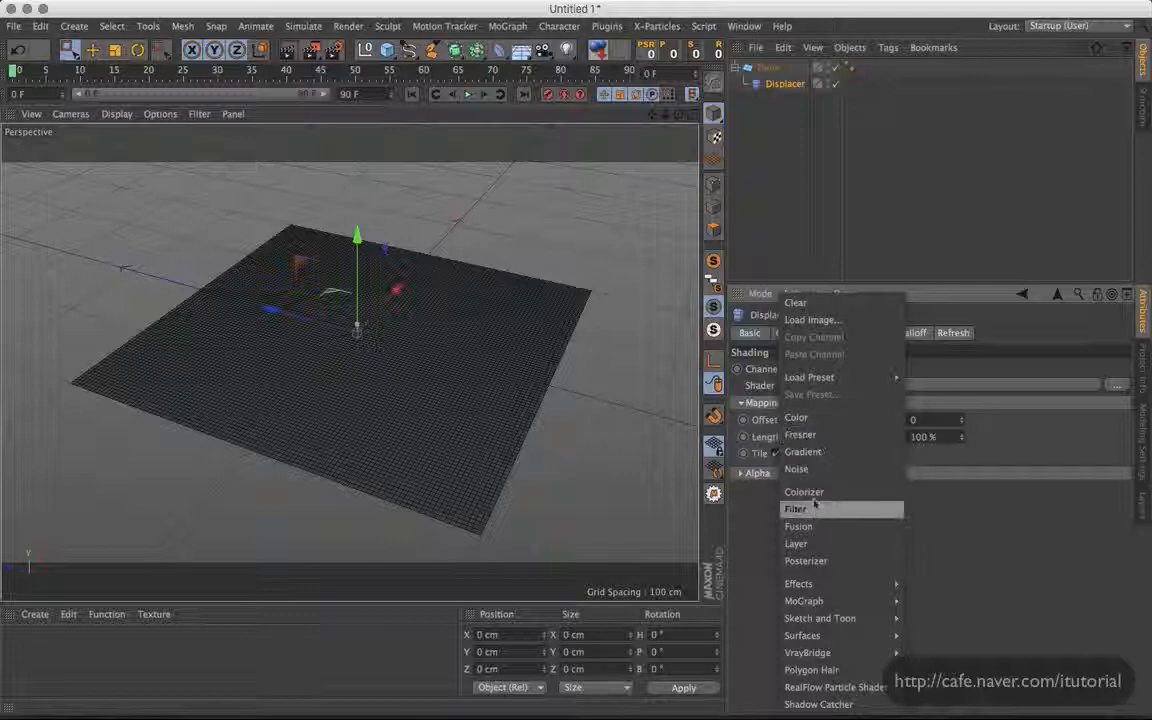
click(810, 470)
Step: Raise the Displacer's height to 85 cm and inspect the plane's displacement from the side
click(831, 333)
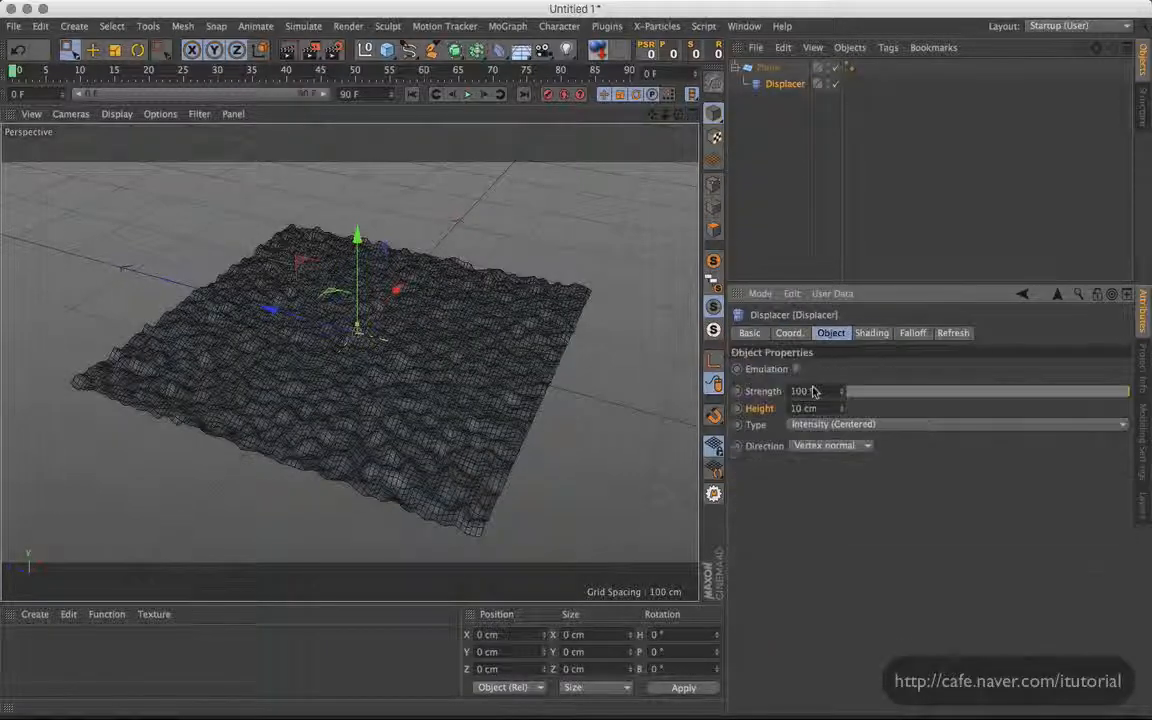
drag(841, 408, 870, 400)
alt+drag(504, 353, 538, 268)
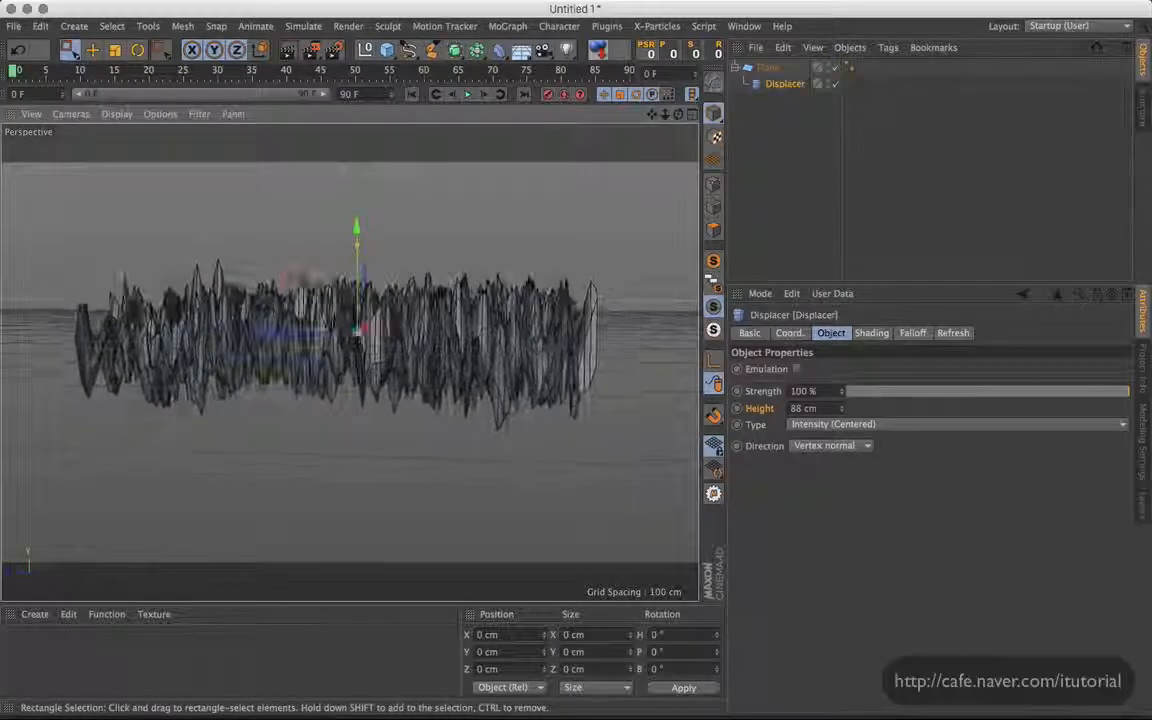
mouse_move(841, 404)
mouse_down()
mouse_move(850, 370)
mouse_move(843, 408)
mouse_up()
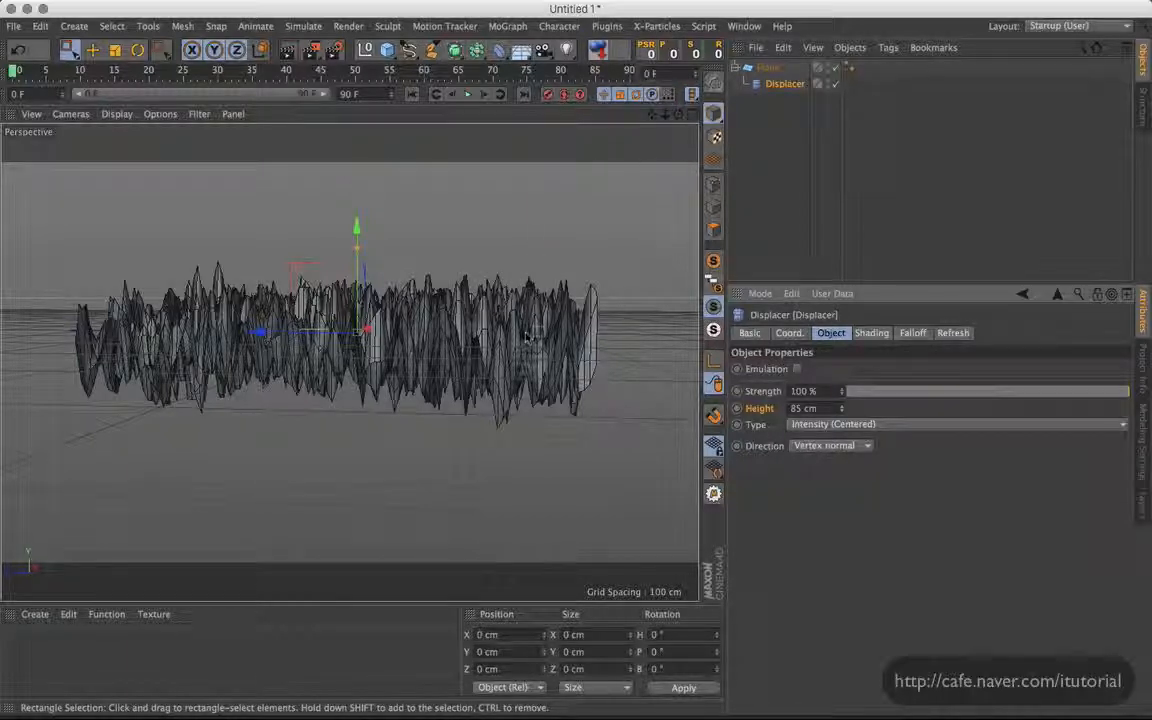
alt+drag(527, 337, 524, 372)
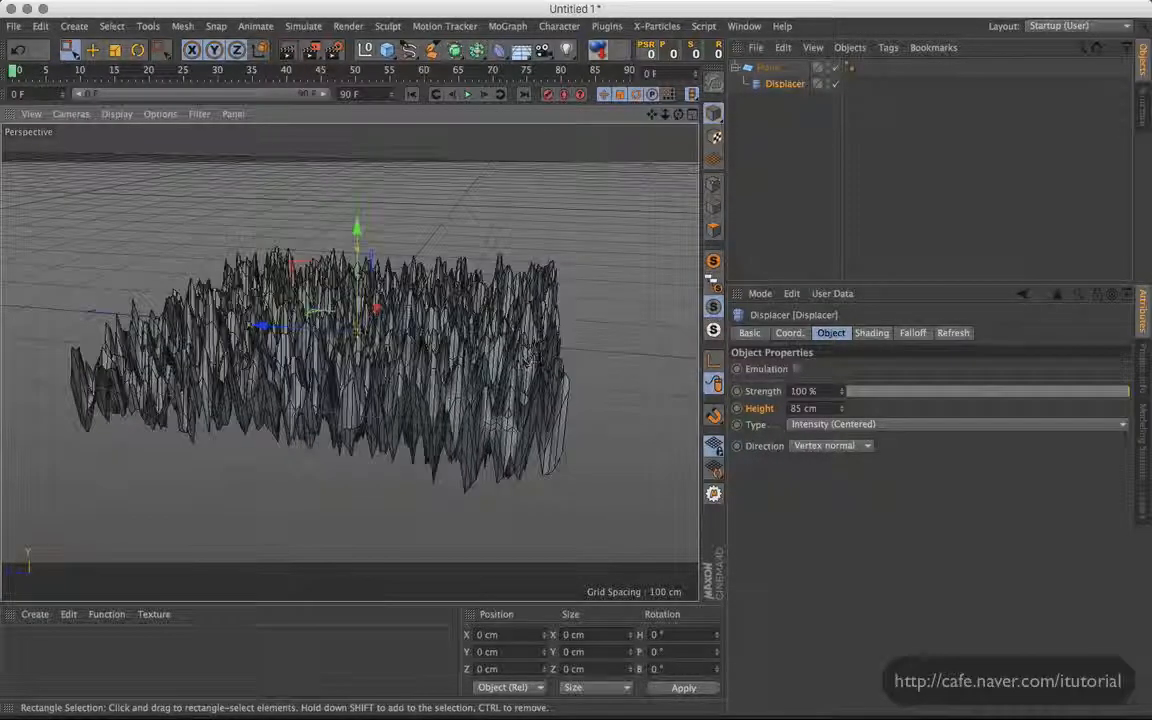
Step: Set the Displacer's height to 58 cm and its type to Intensity, inspecting the plane from ground level
drag(843, 408, 847, 436)
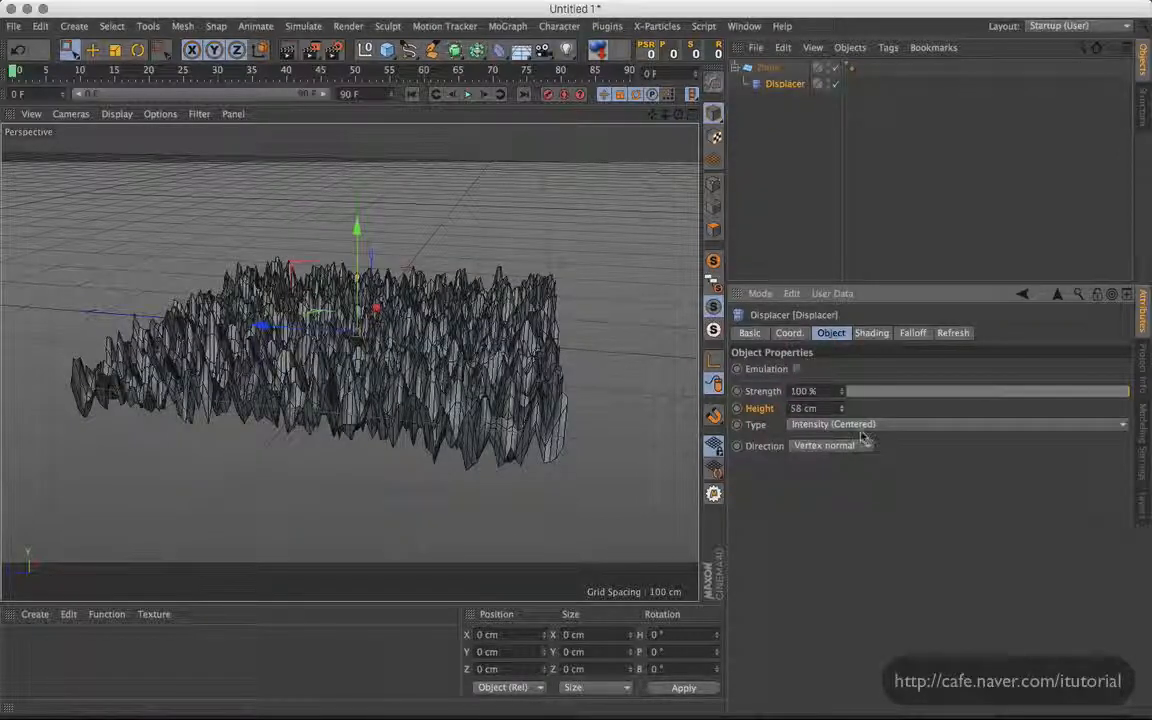
click(858, 426)
click(820, 441)
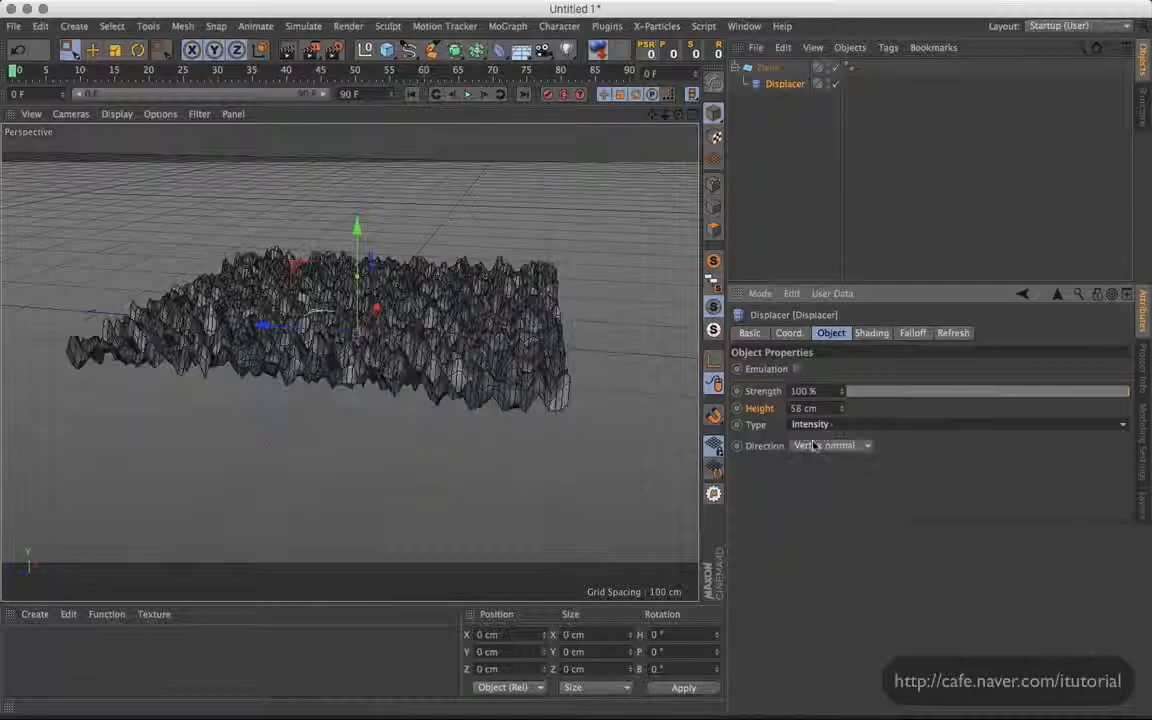
mouse_move(566, 352)
alt+mouse_down()
mouse_move(496, 361)
mouse_move(600, 334)
mouse_move(576, 350)
alt+mouse_up()
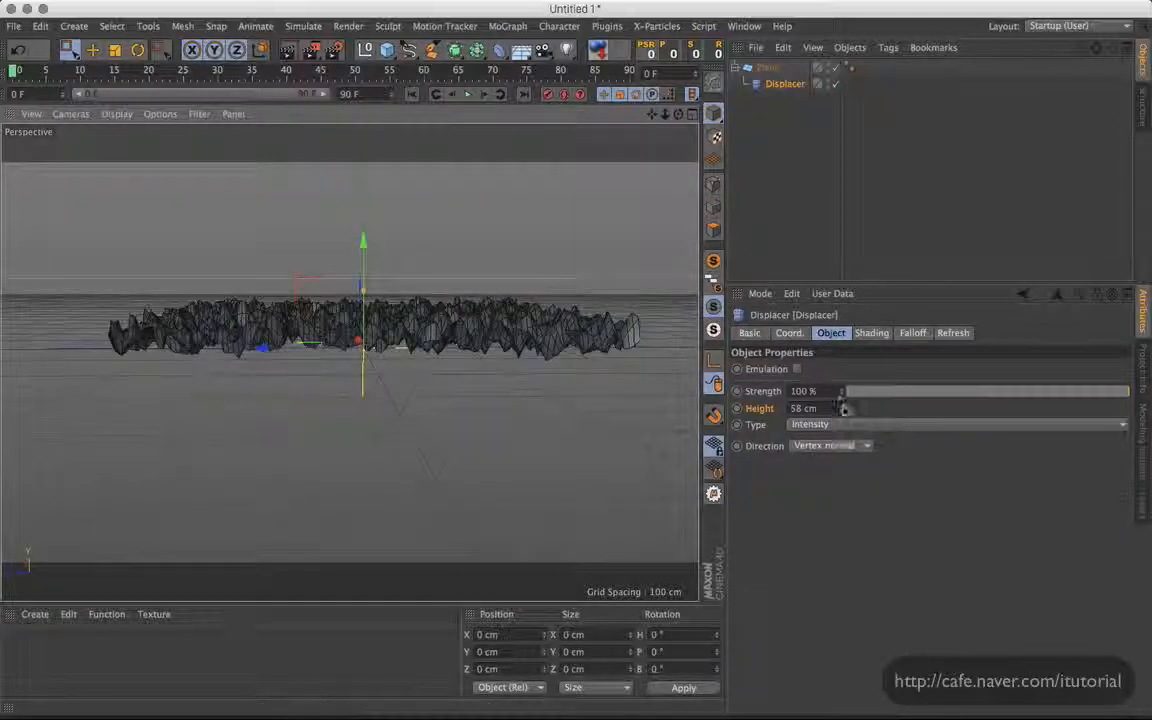
Step: Raise the Displacer's height to 131 cm and switch its type to Intensity (Centered)
mouse_move(843, 408)
mouse_down()
mouse_move(861, 270)
mouse_move(846, 351)
mouse_move(848, 330)
mouse_move(850, 368)
mouse_move(854, 320)
mouse_move(856, 393)
mouse_move(843, 410)
mouse_up()
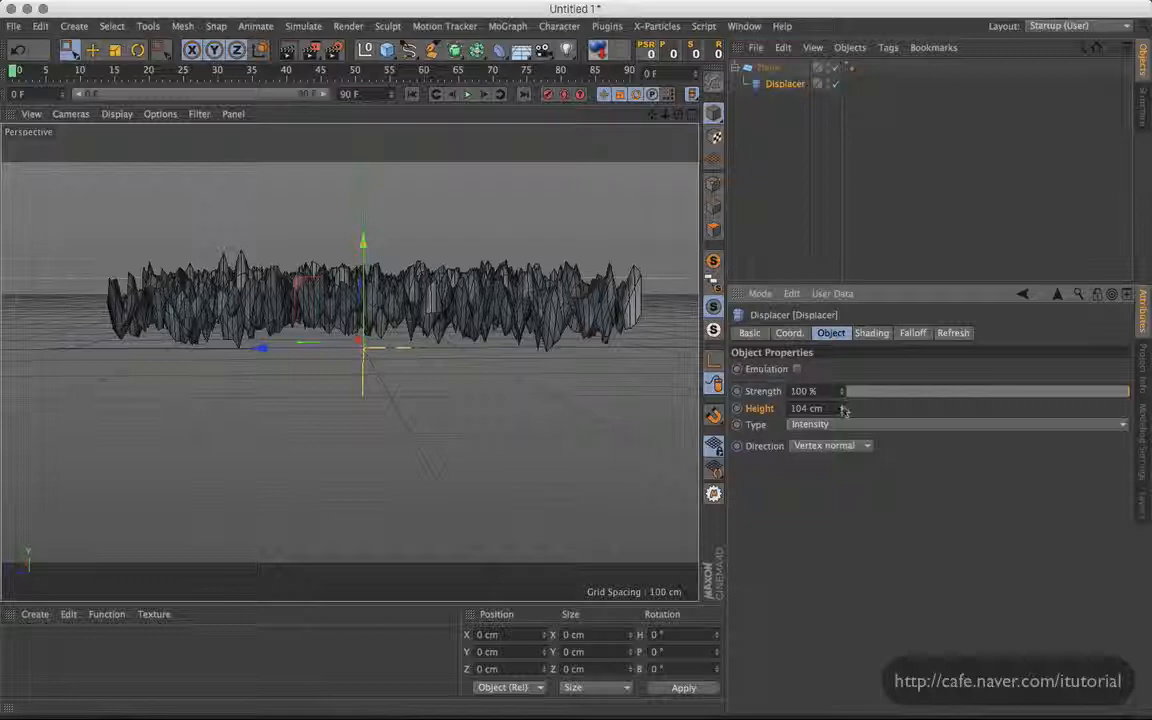
drag(840, 470, 830, 590)
click(850, 424)
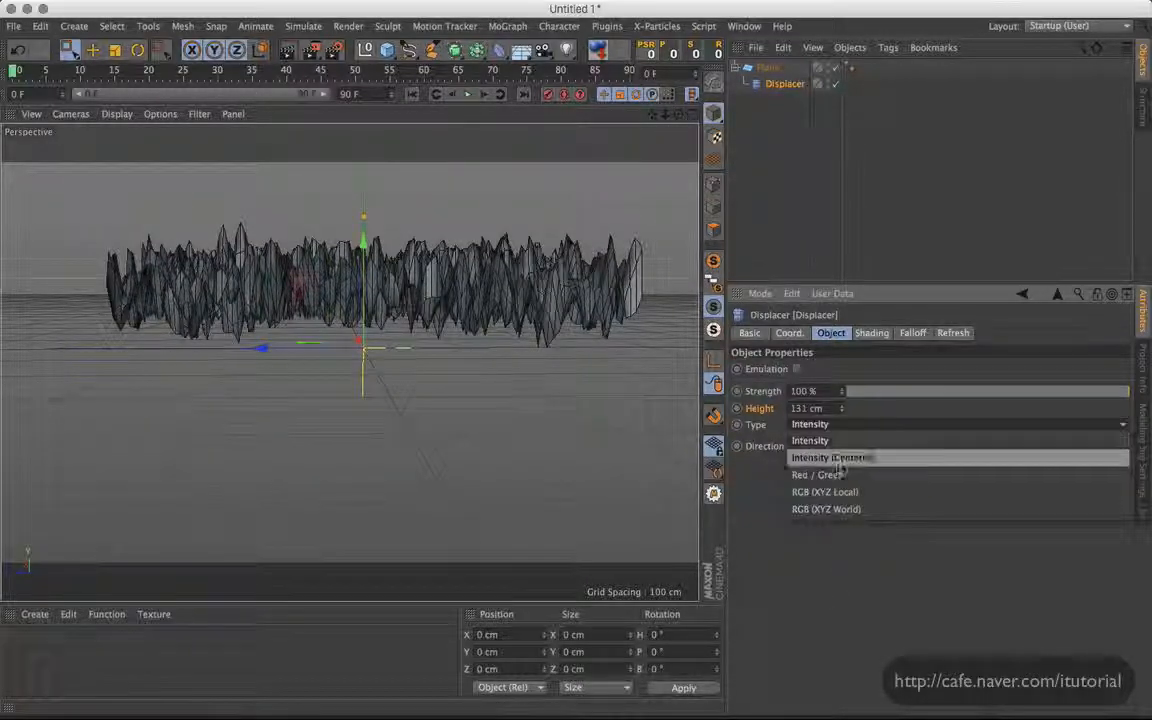
click(845, 458)
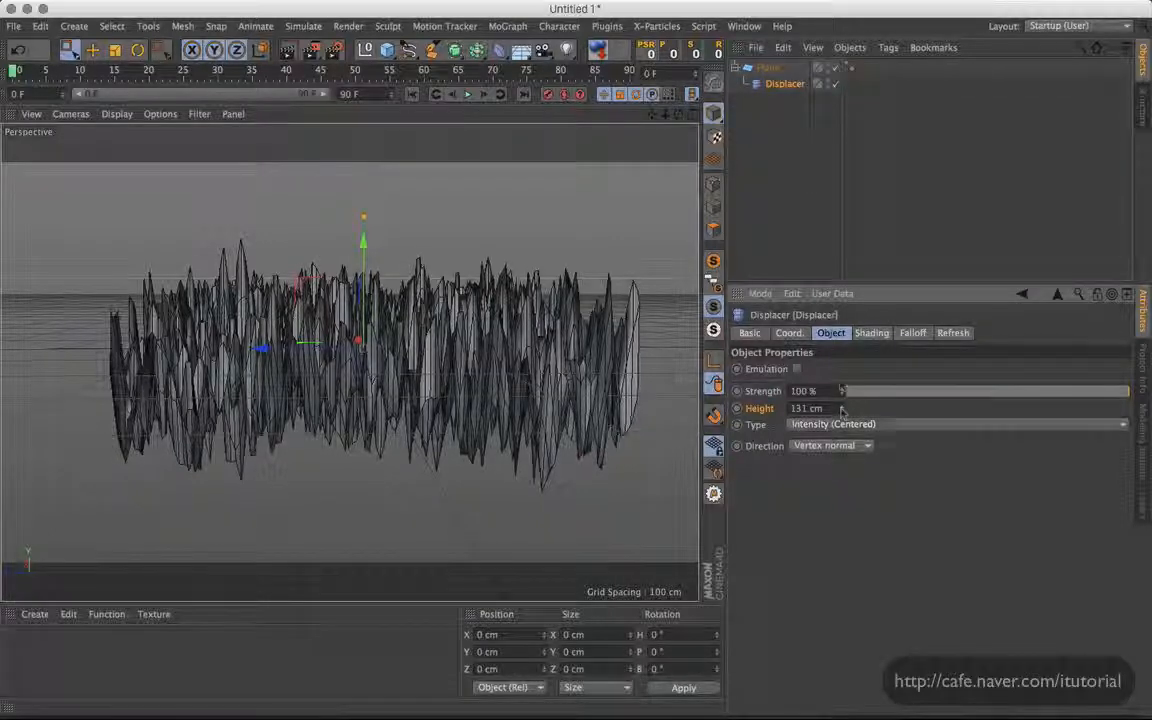
Step: Raise the Displacer's height to 247 cm and switch its type to Intensity
mouse_move(842, 408)
mouse_down()
mouse_move(851, 320)
mouse_move(841, 480)
mouse_move(844, 360)
mouse_move(842, 410)
mouse_up()
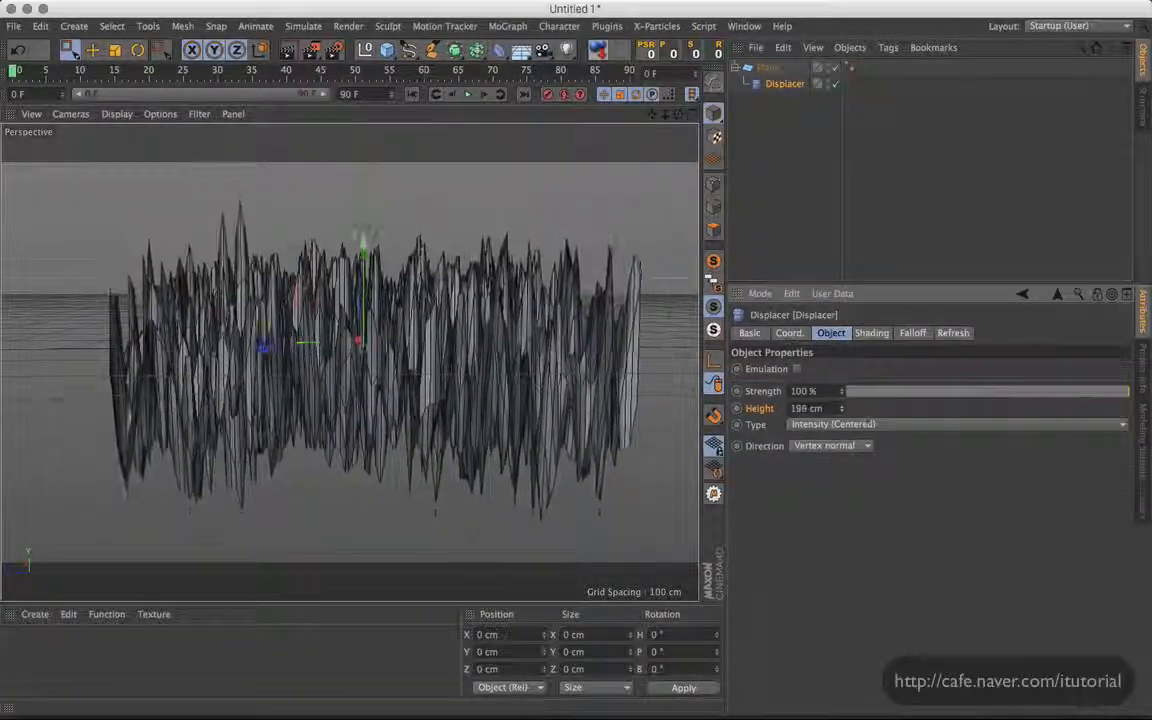
click(850, 424)
click(842, 409)
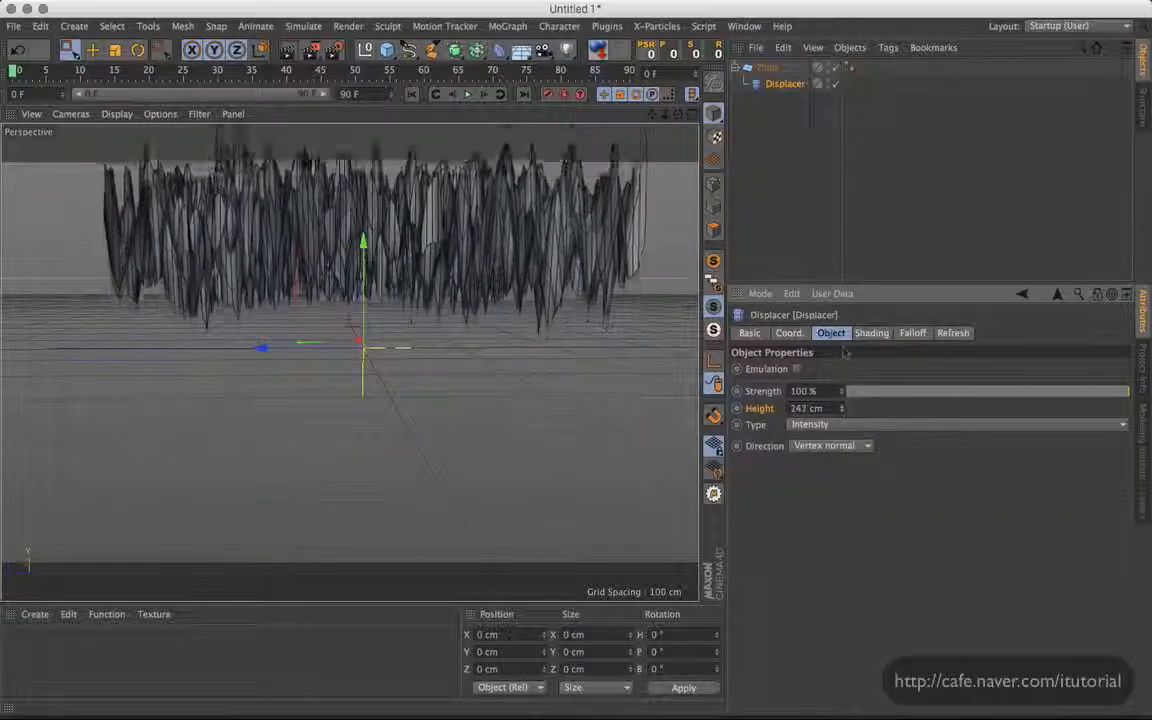
Step: Lower the Displacer's height to 144 cm and set its type back to Intensity (Centered)
drag(842, 409, 842, 440)
click(840, 424)
click(840, 458)
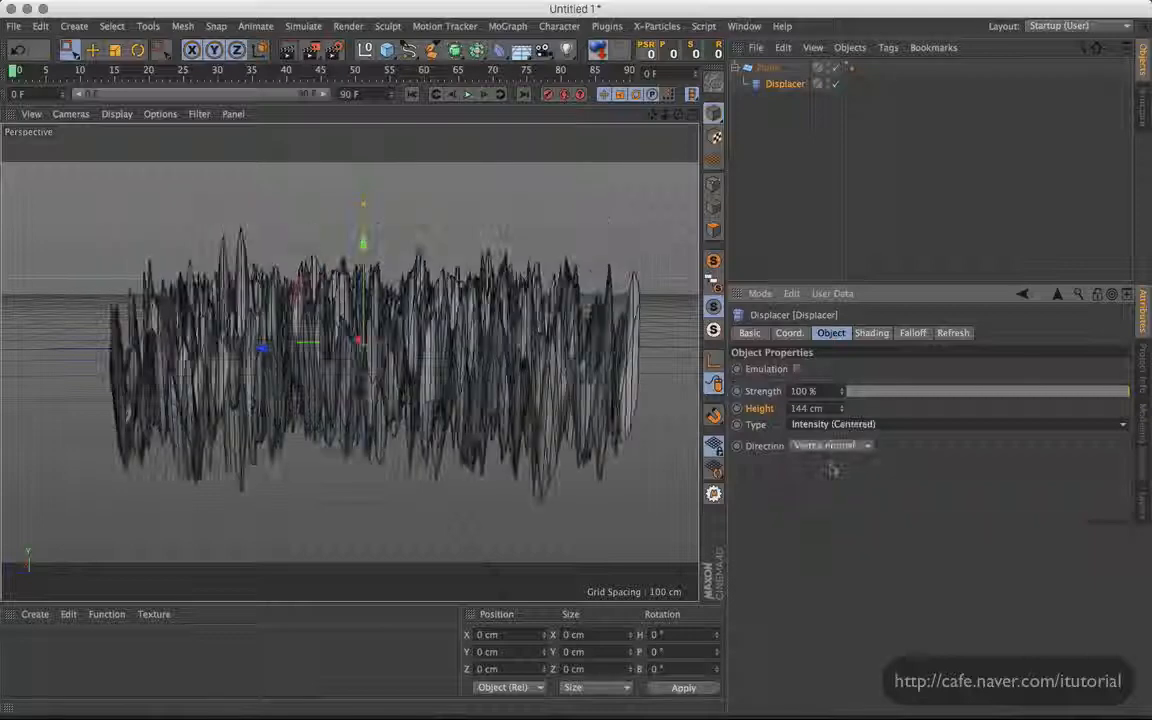
Step: Examine the Displacer's other type options, the displaced plane's shape and the shaders available for its shading
click(840, 424)
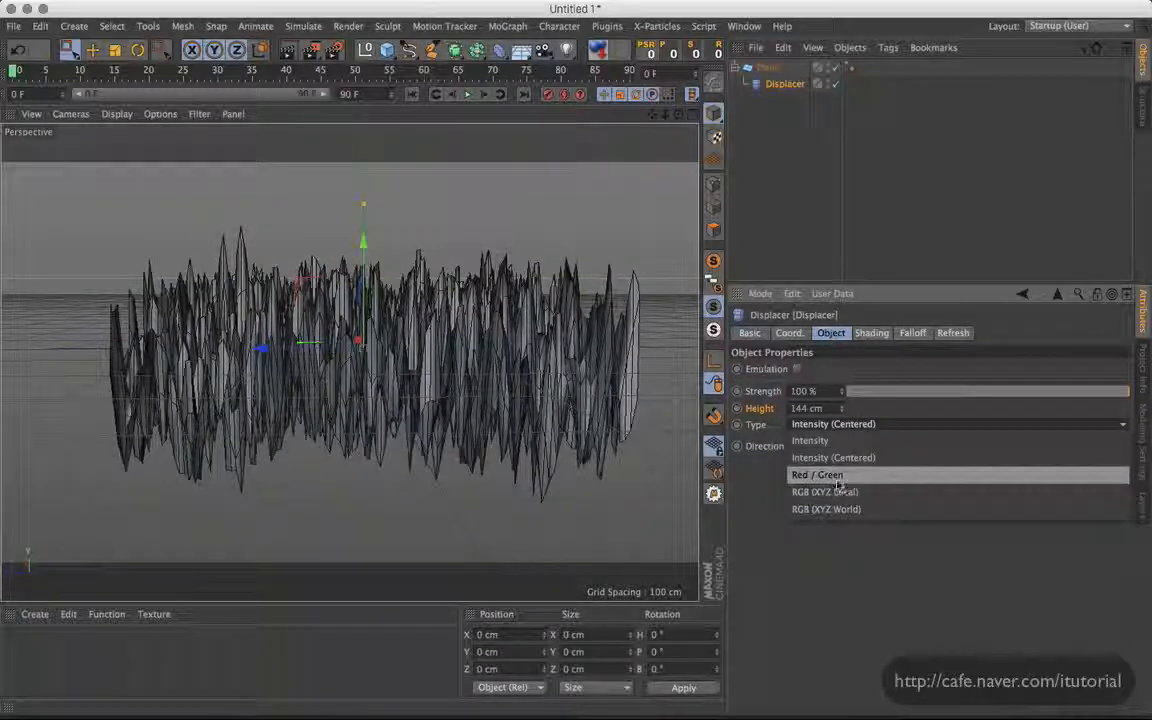
click(768, 472)
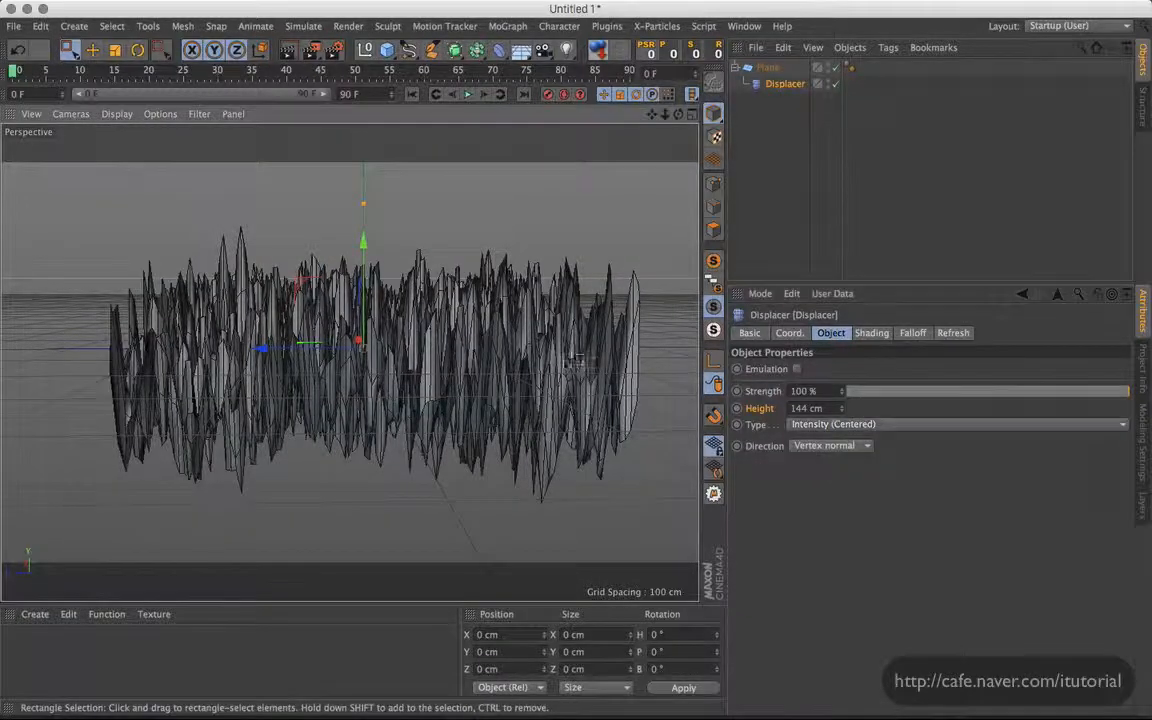
alt+drag(571, 354, 536, 318)
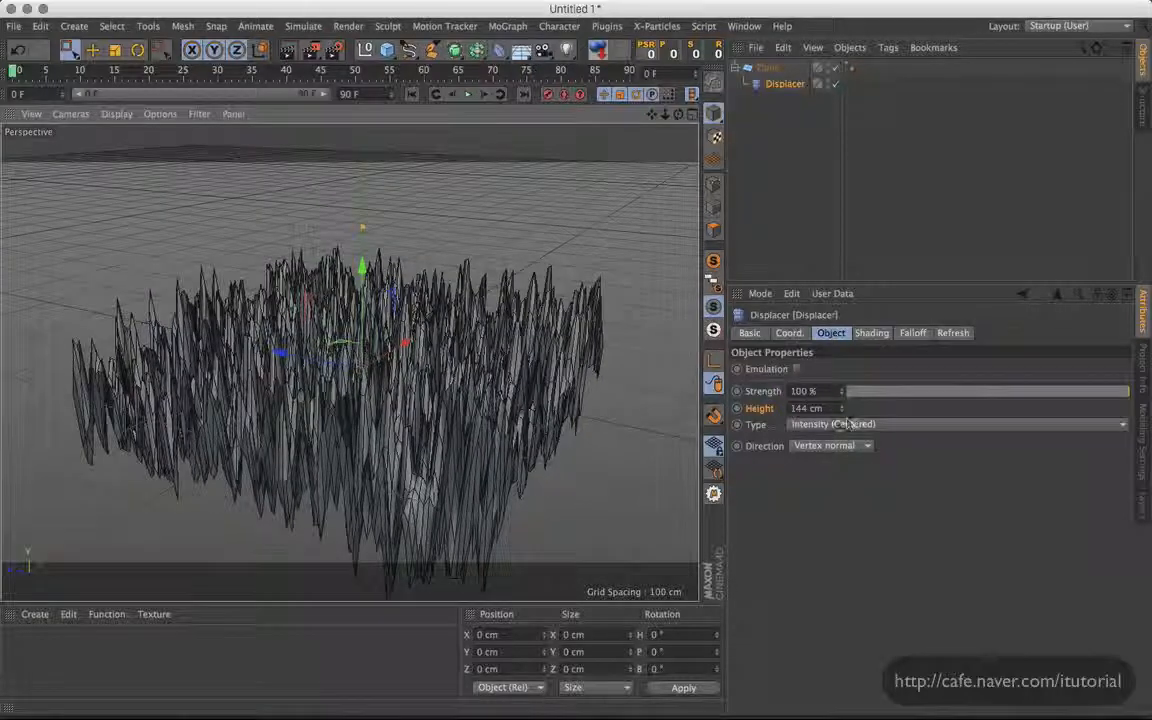
click(871, 332)
click(897, 384)
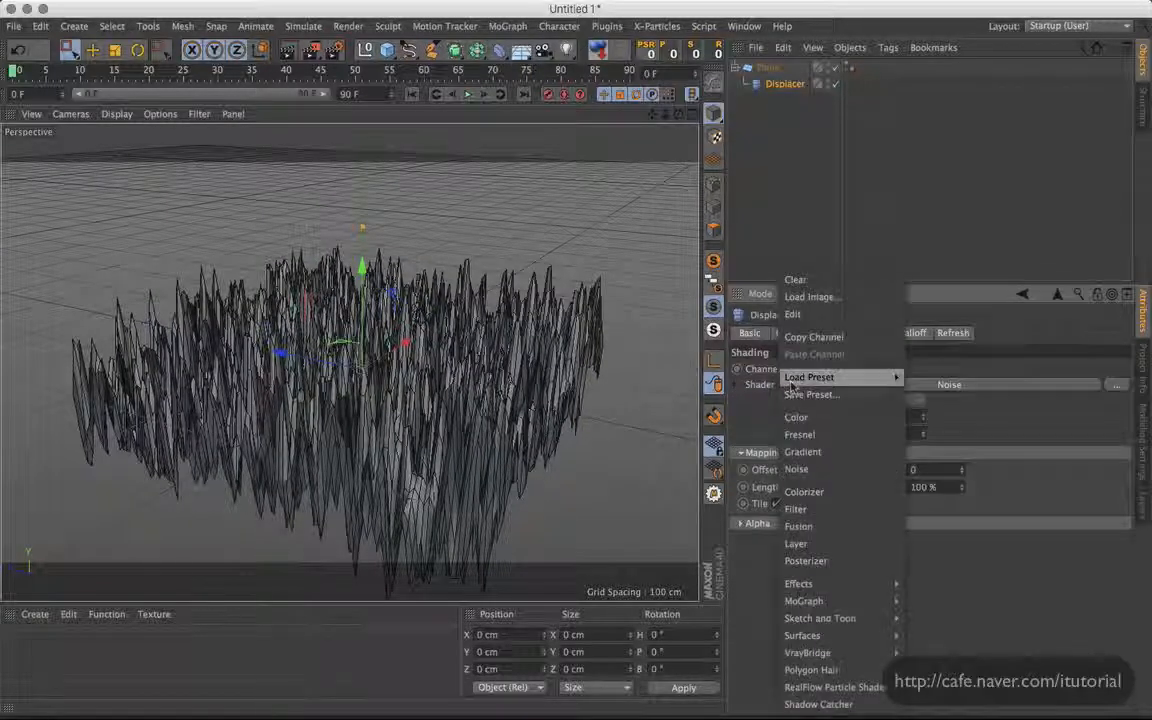
click(850, 243)
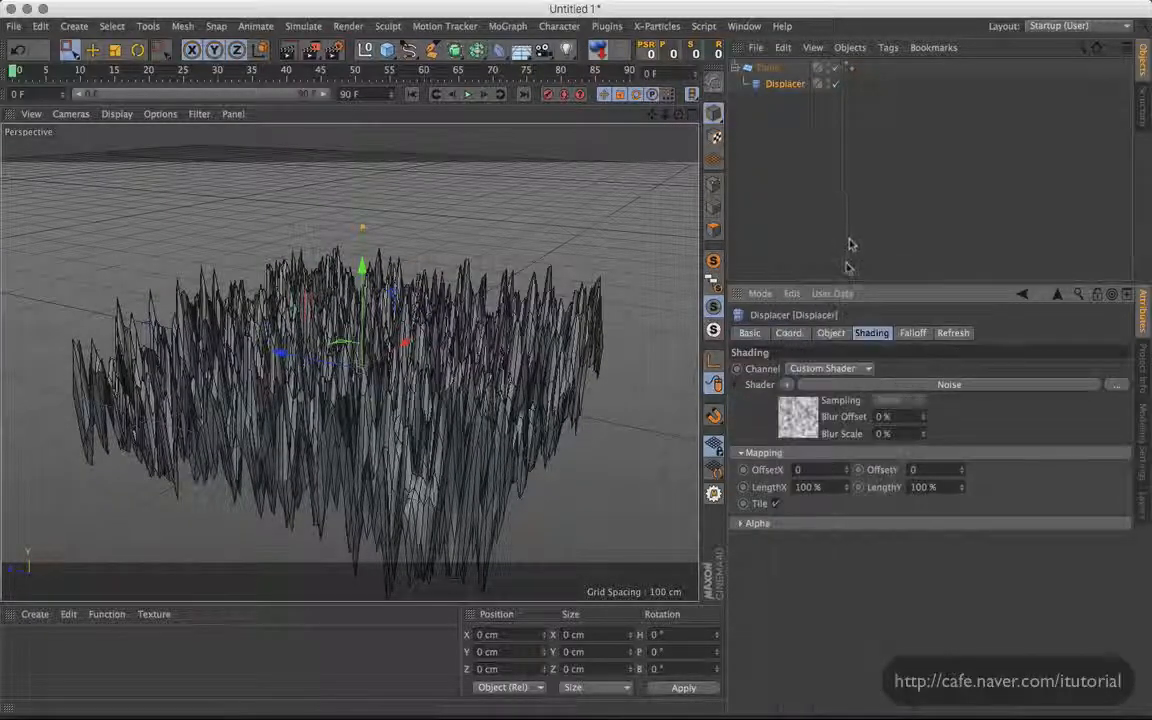
click(831, 334)
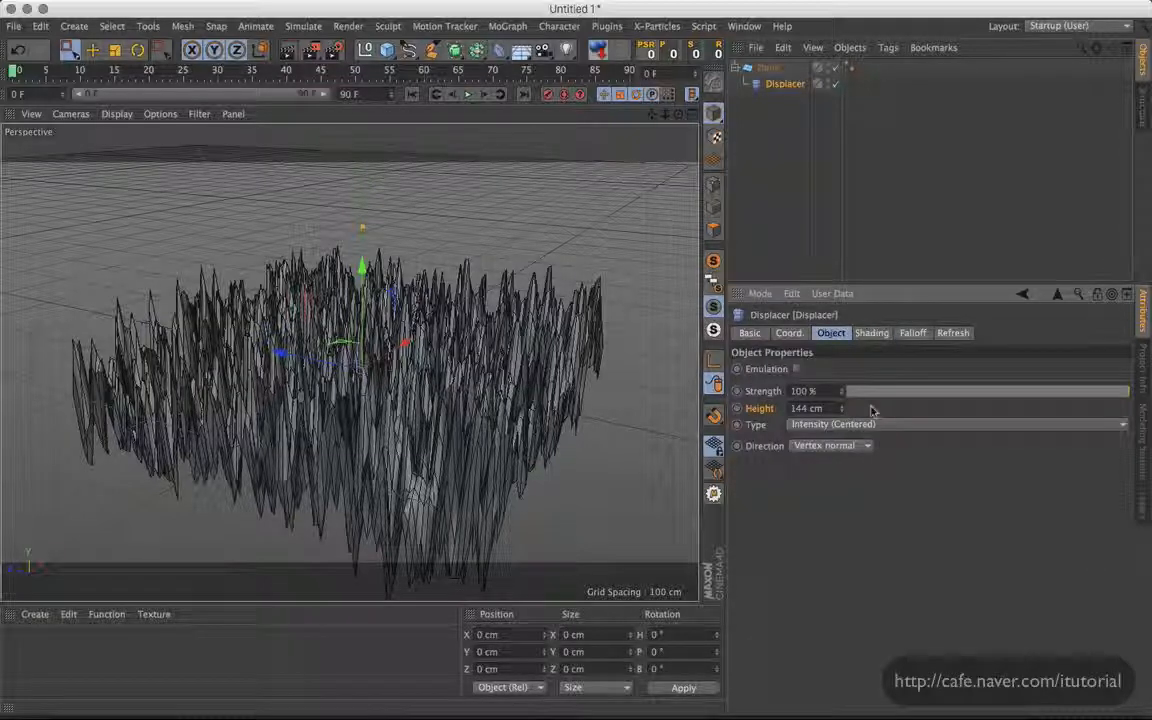
Step: Try the Displacer's Planar direction, return it to Vertex normal and keep the type at Intensity (Centered)
click(812, 427)
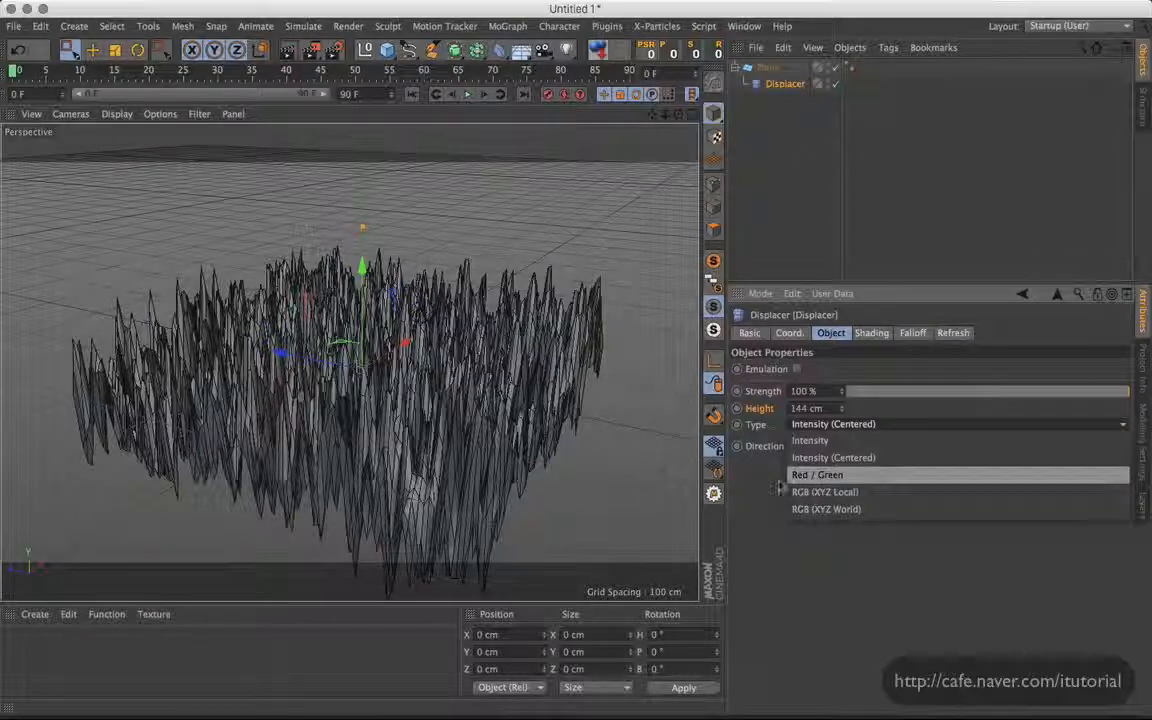
click(833, 457)
click(828, 445)
click(830, 496)
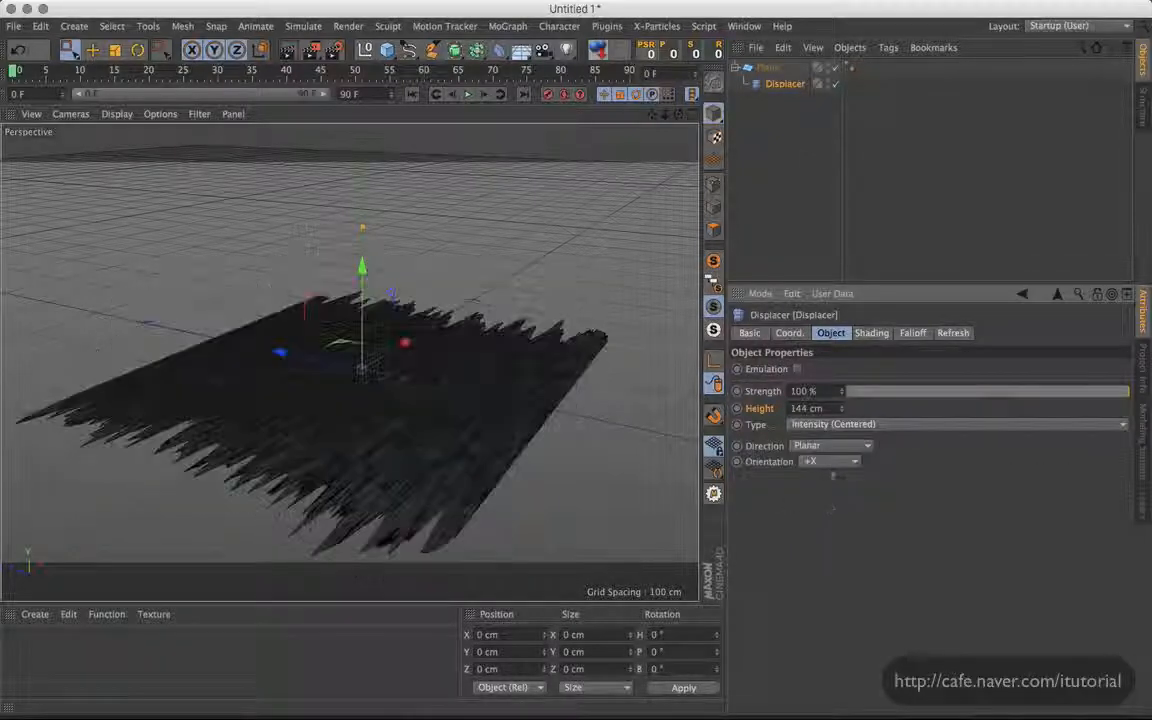
click(838, 448)
click(837, 462)
click(845, 426)
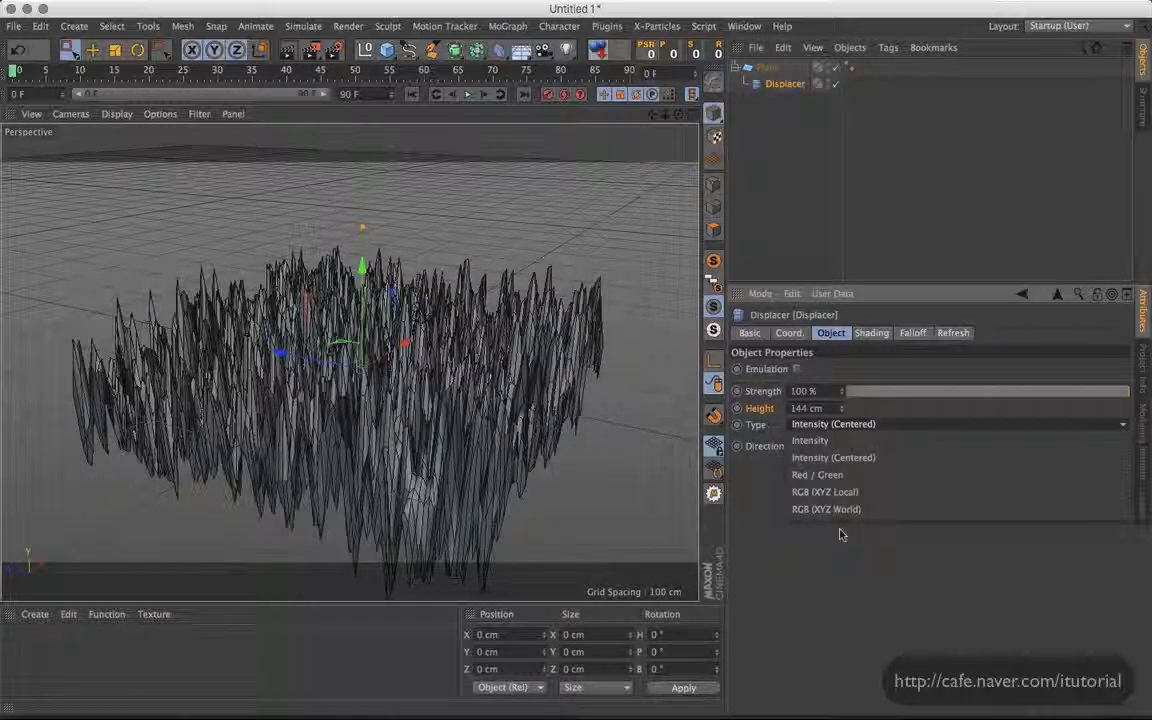
click(838, 457)
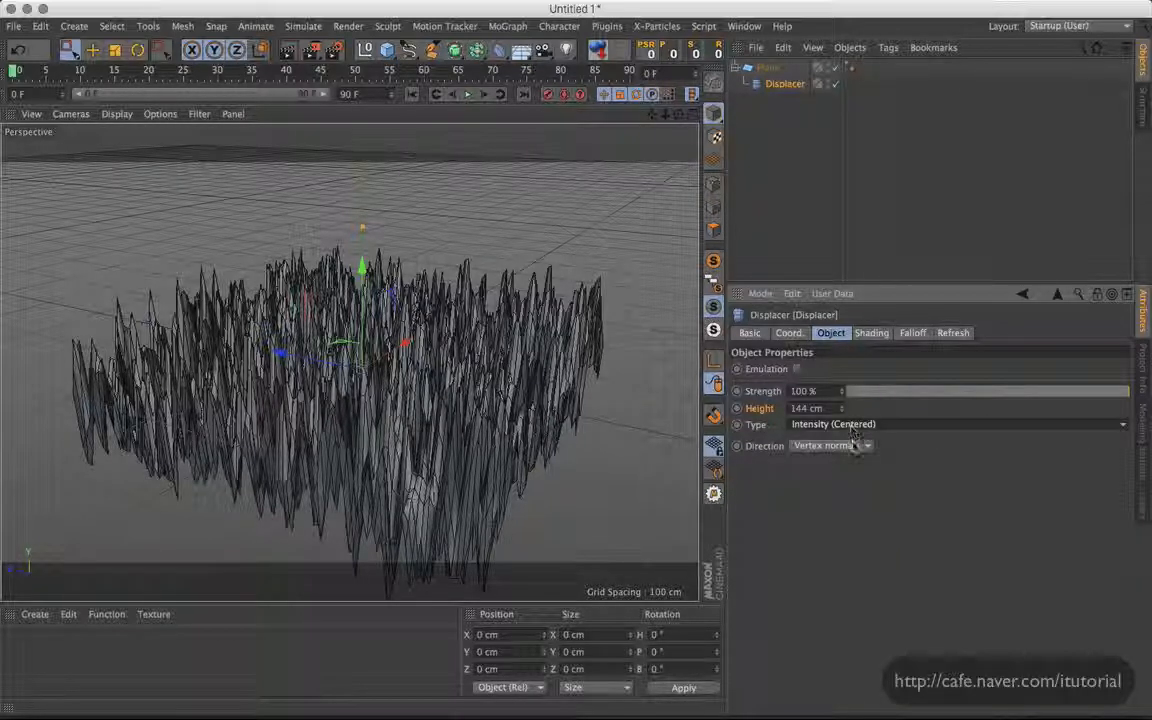
Step: Try the Displacer types RGB (XYZ Local) and RGB (XYZ World), finishing with the type set to Intensity
click(853, 426)
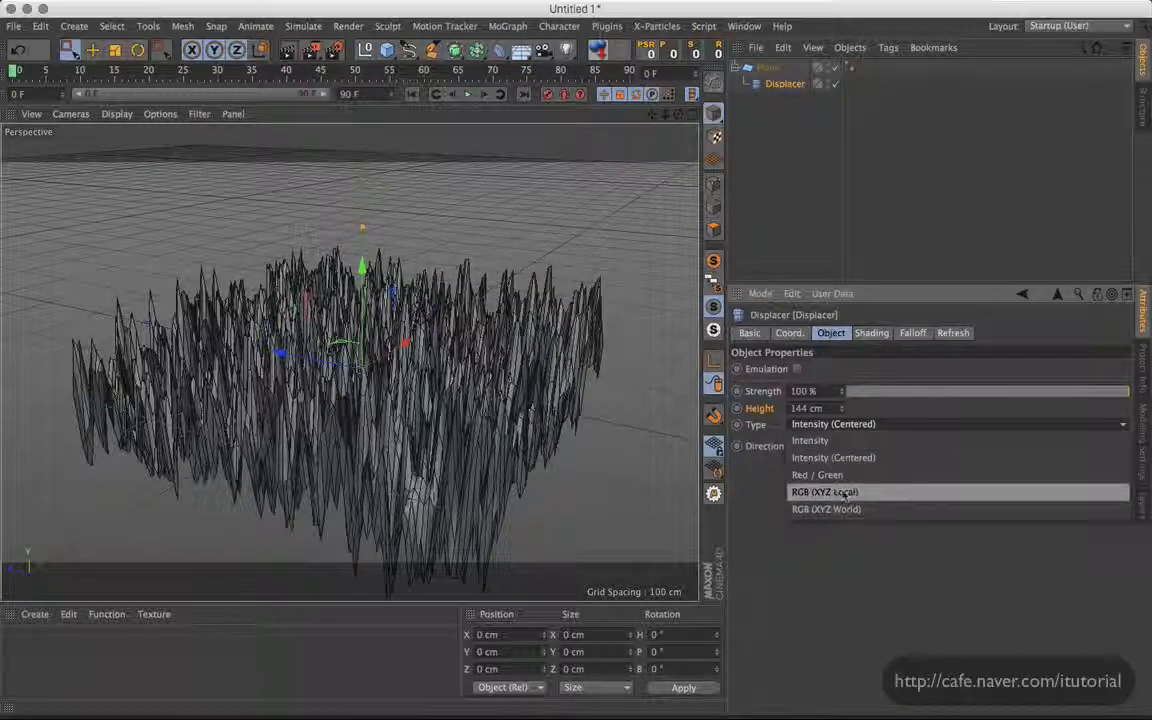
click(840, 494)
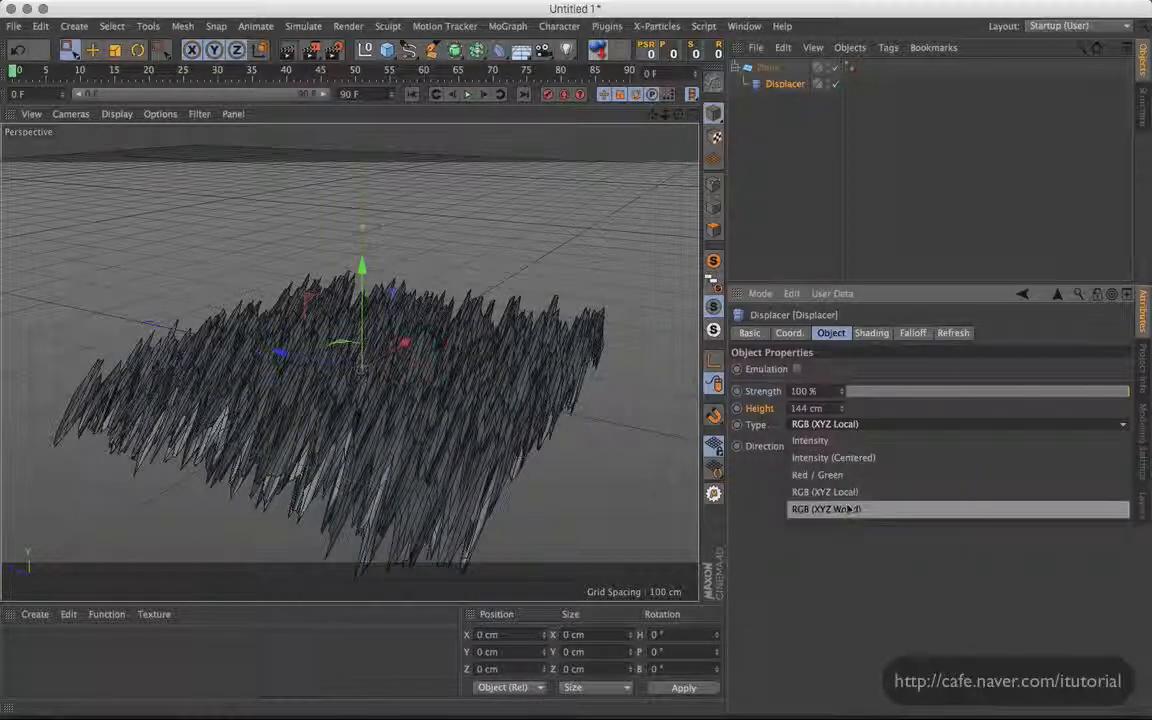
click(835, 508)
click(845, 426)
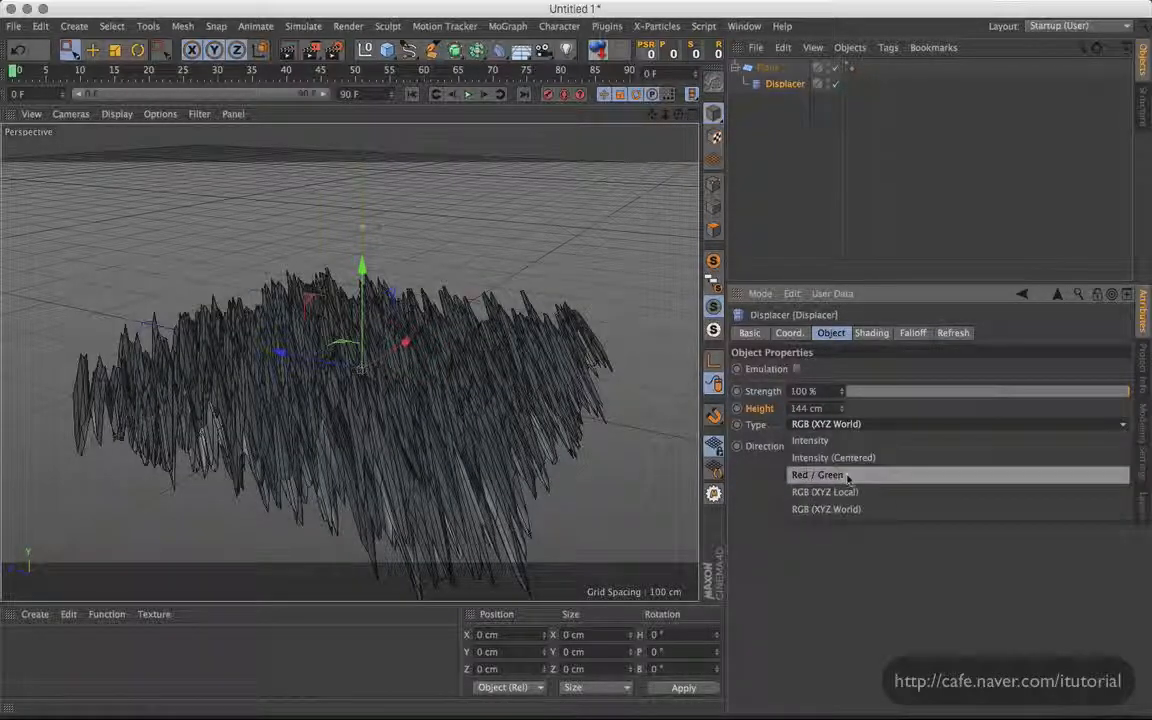
click(812, 423)
Step: Rotate the Plane to a bank of 90° so that it stands upright
alt+drag(514, 362, 500, 386)
click(768, 68)
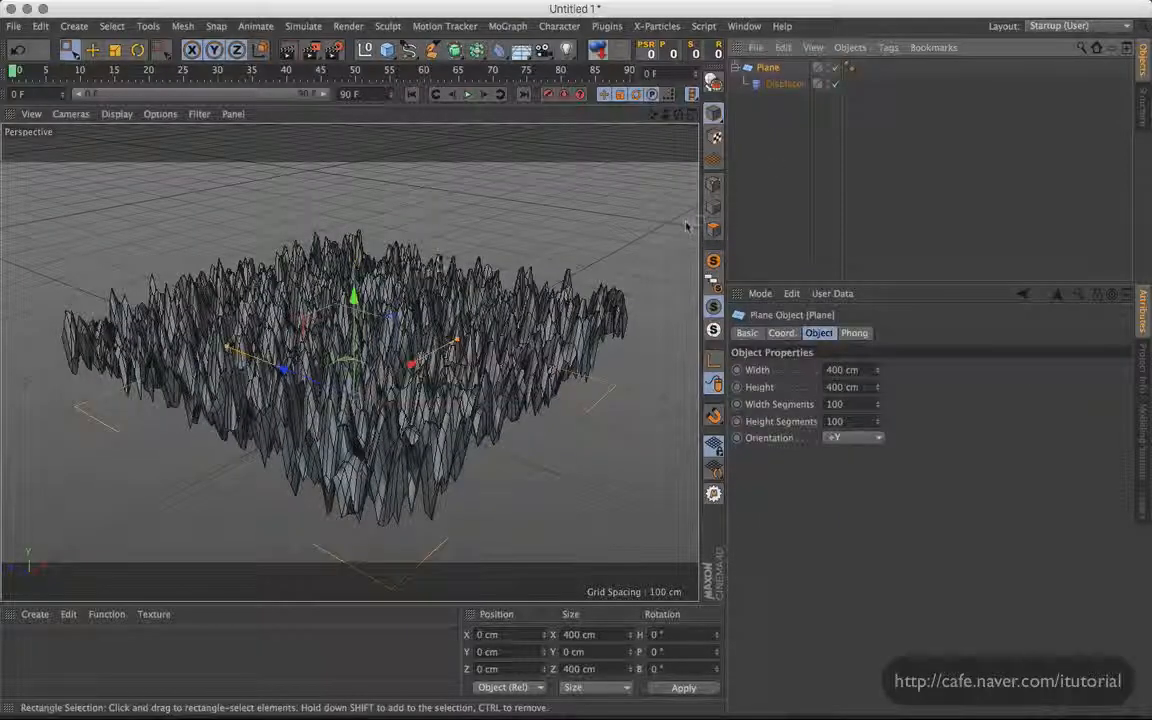
key(r)
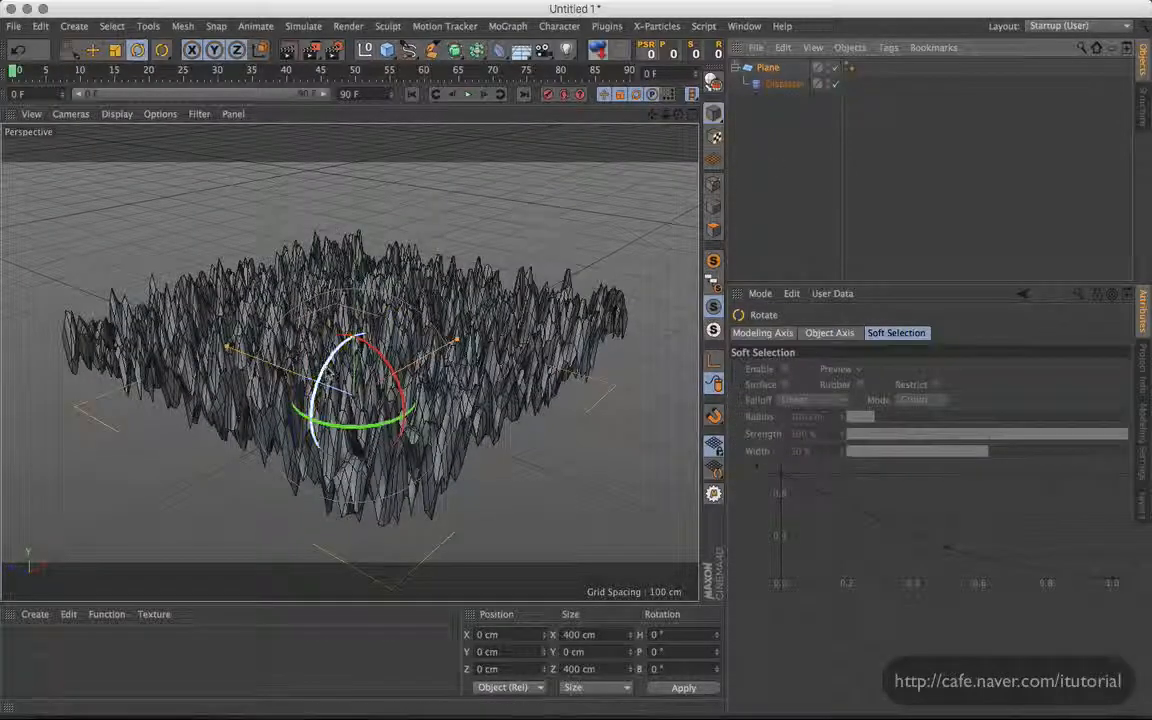
drag(318, 375, 395, 313)
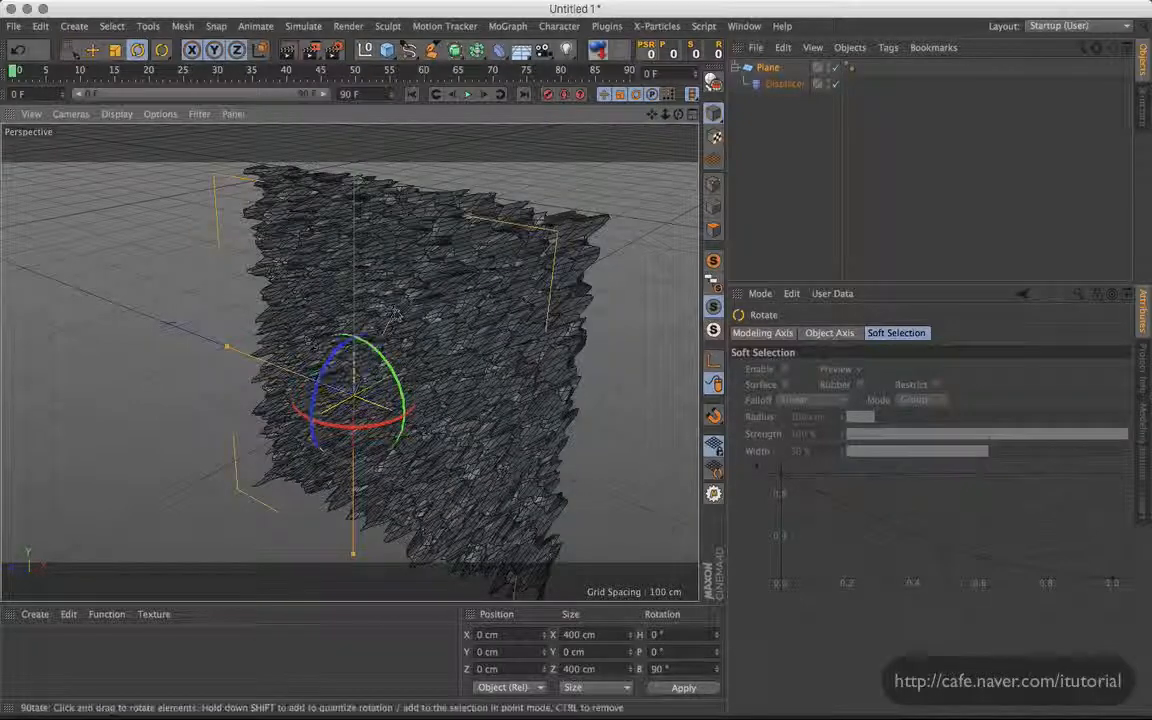
Step: Compare the Displacer types RGB (XYZ Local) and RGB (XYZ World) on the upright plane, ending on RGB (XYZ World)
click(785, 84)
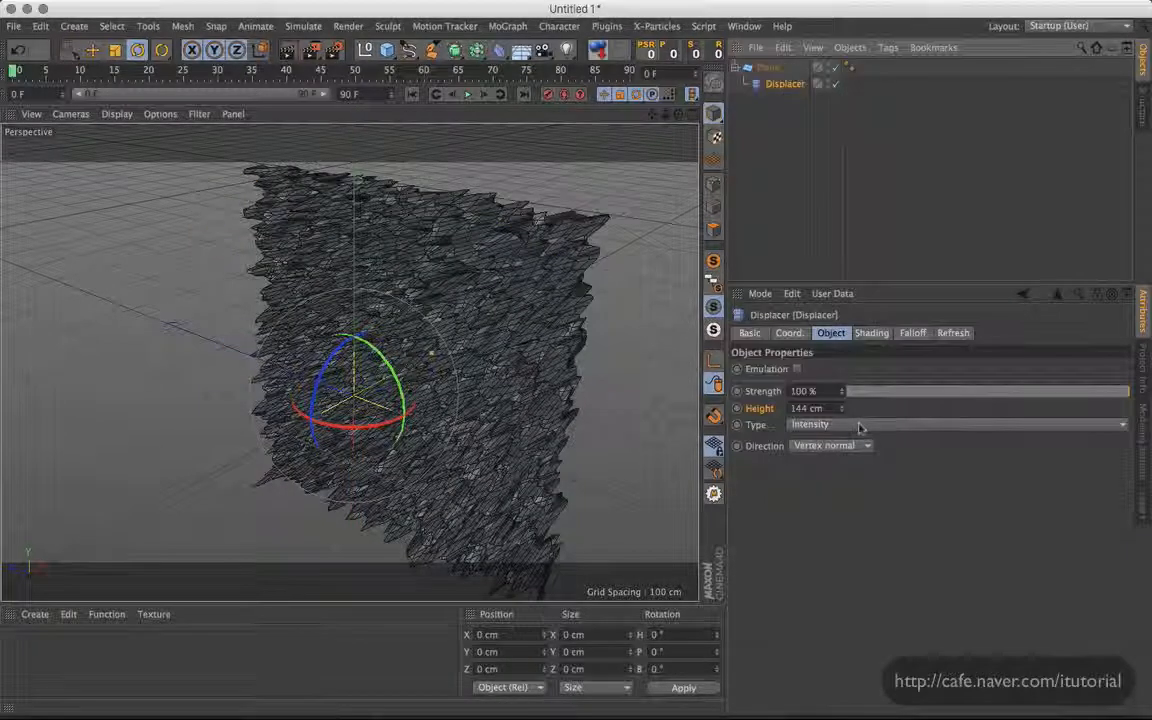
click(858, 425)
click(856, 492)
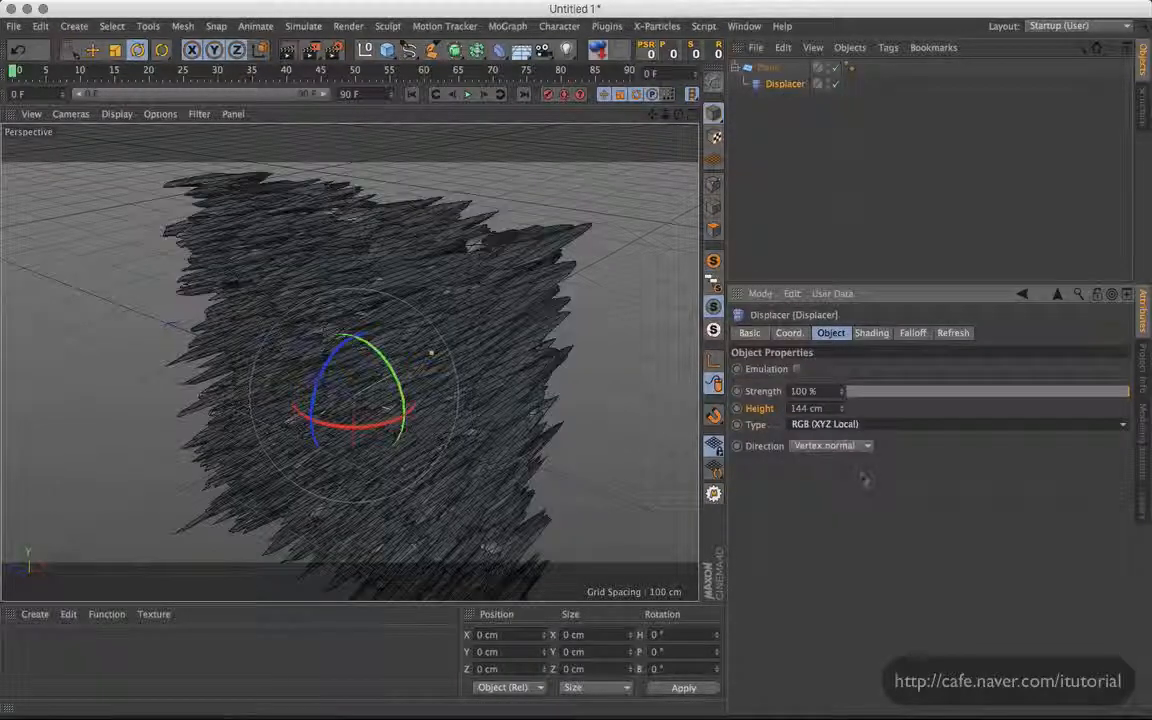
click(858, 424)
click(858, 506)
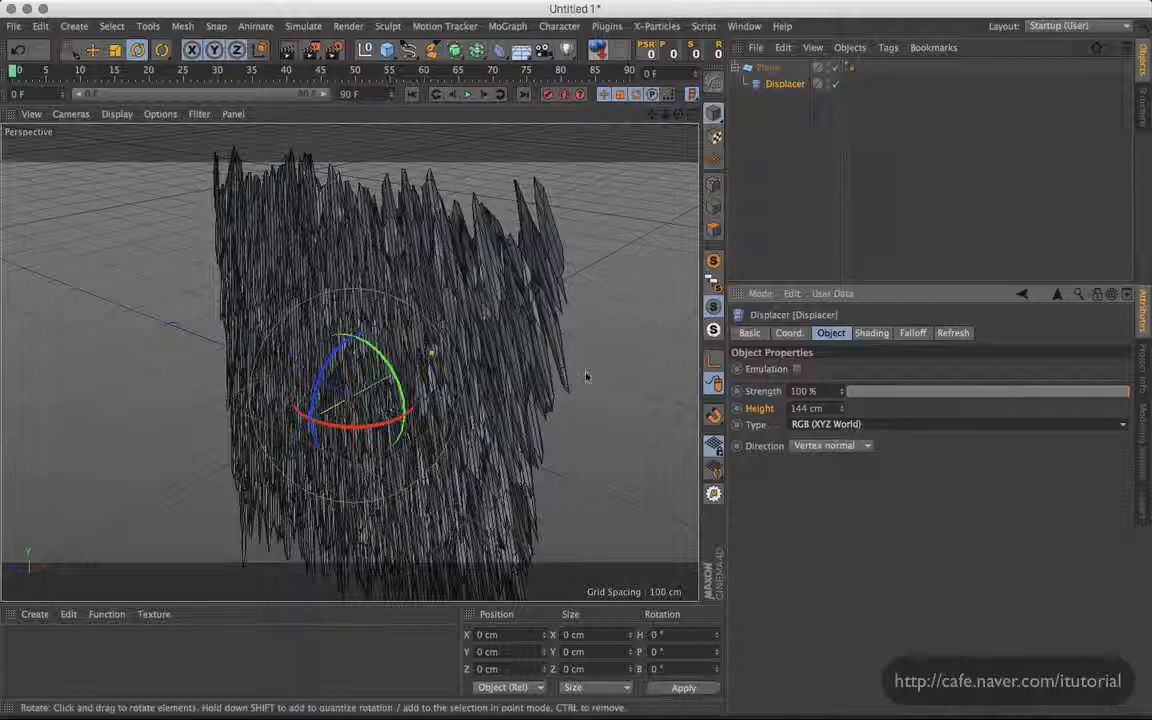
Step: Set the Displacer's type to Red / Green and check the flat plane against its Noise shading settings
click(808, 424)
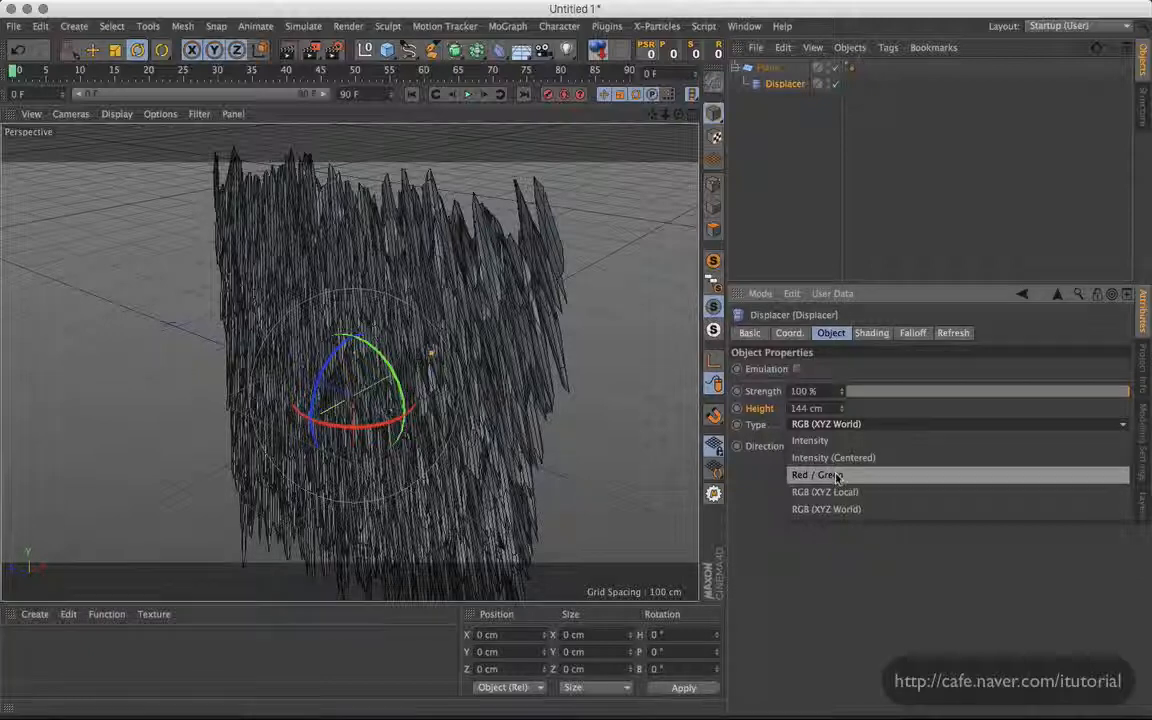
click(838, 476)
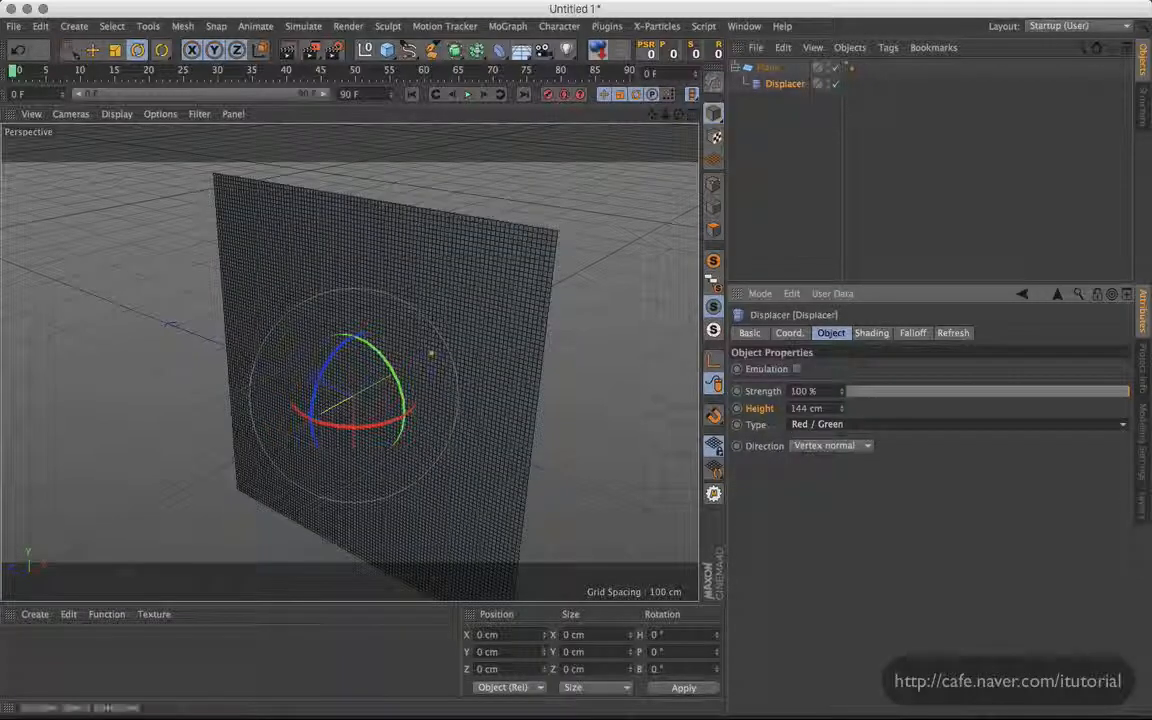
click(871, 333)
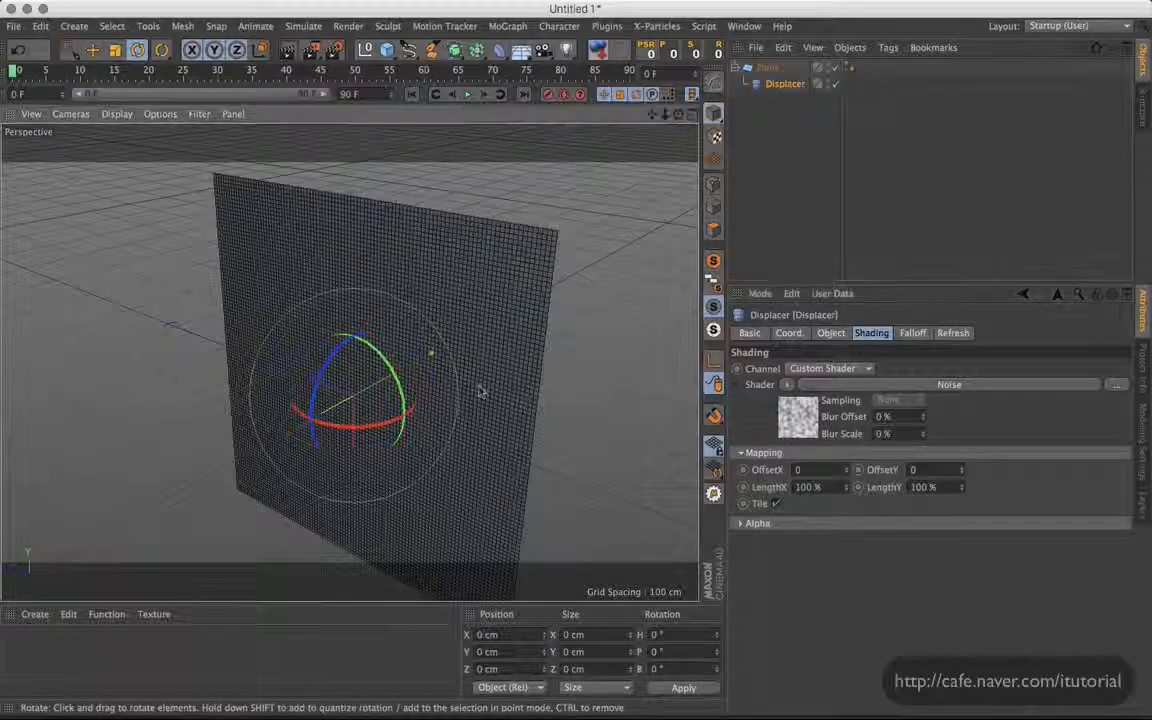
alt+drag(480, 392, 585, 402)
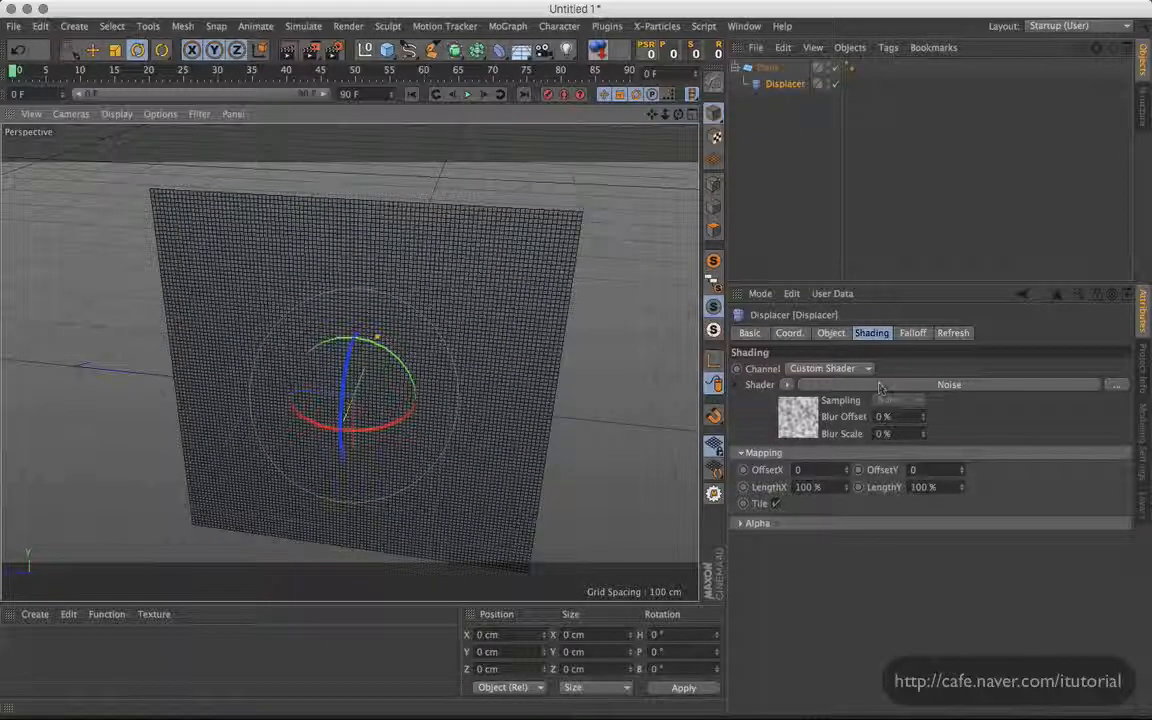
click(831, 333)
click(872, 334)
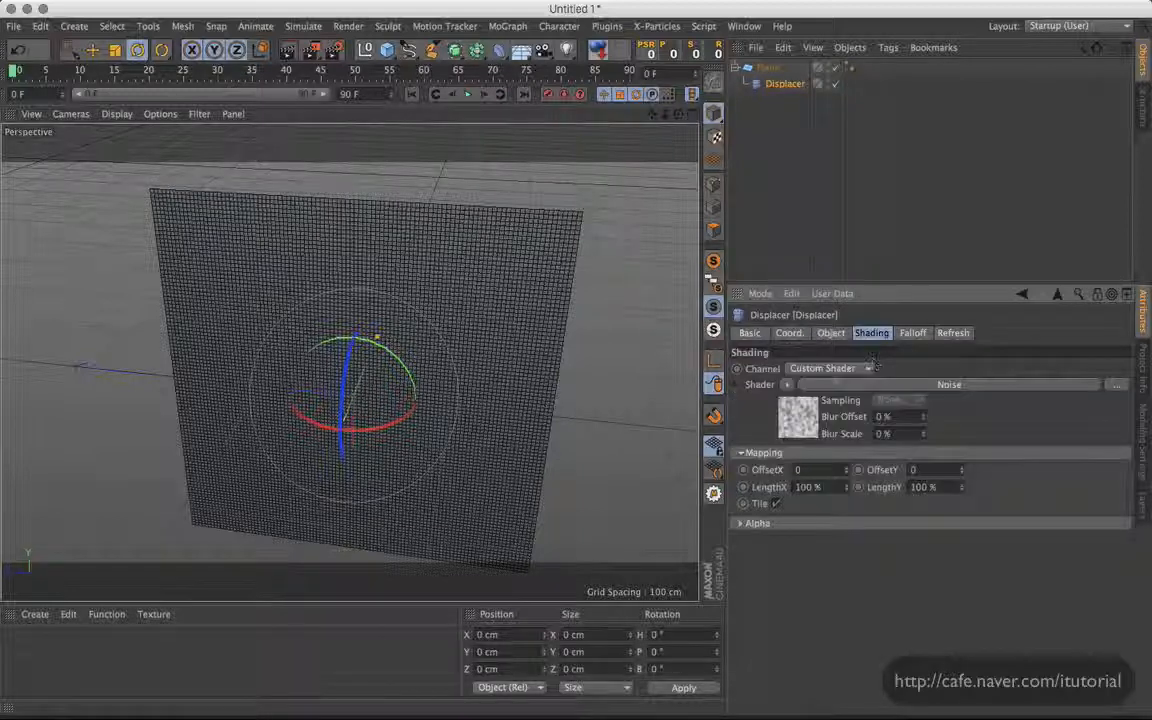
Step: Switch the Displacer's type to Intensity and finally to Intensity (Centered)
click(831, 333)
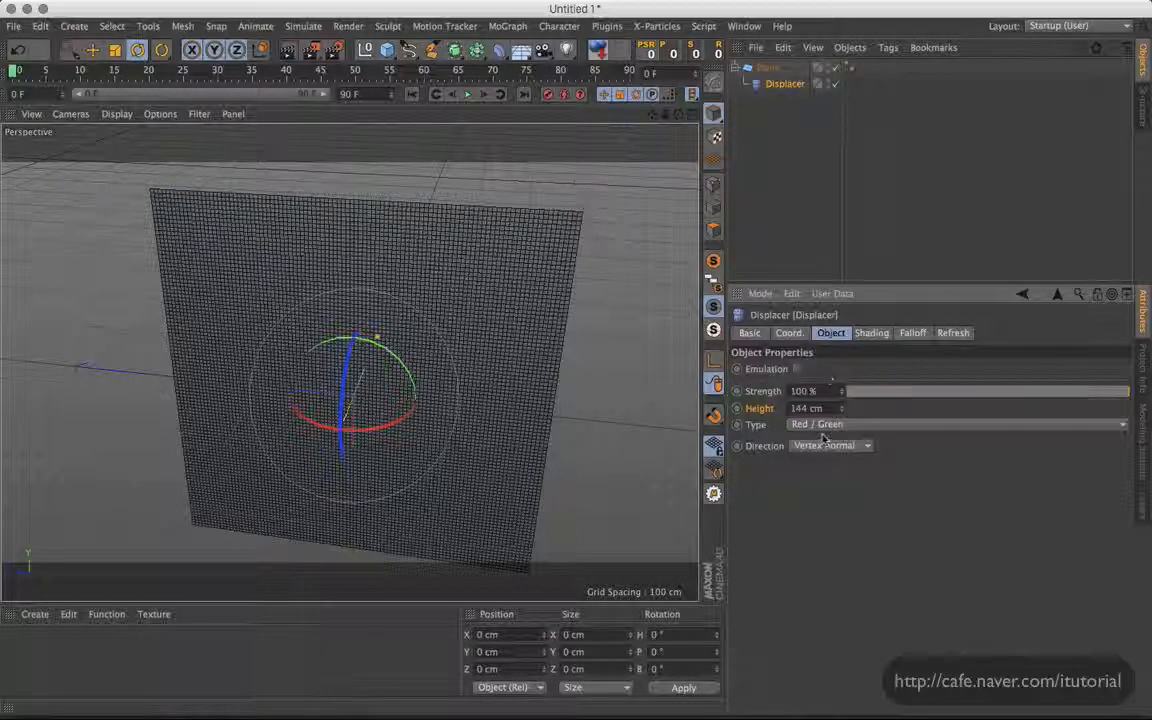
click(822, 426)
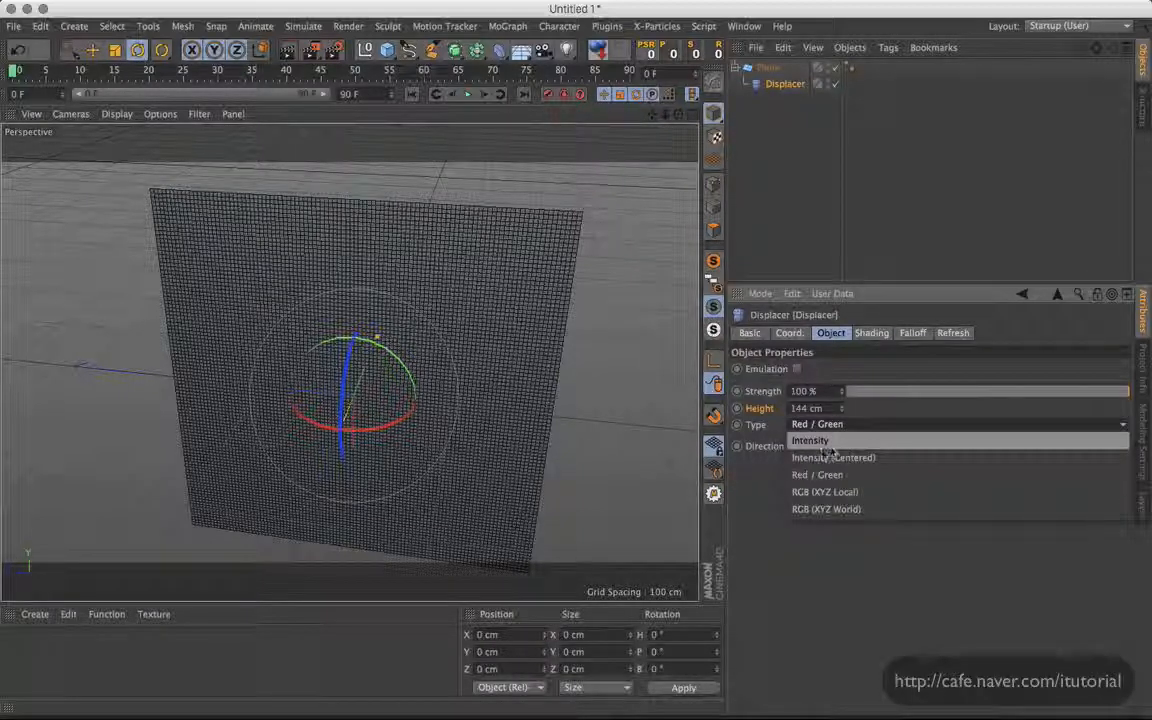
click(811, 442)
click(818, 425)
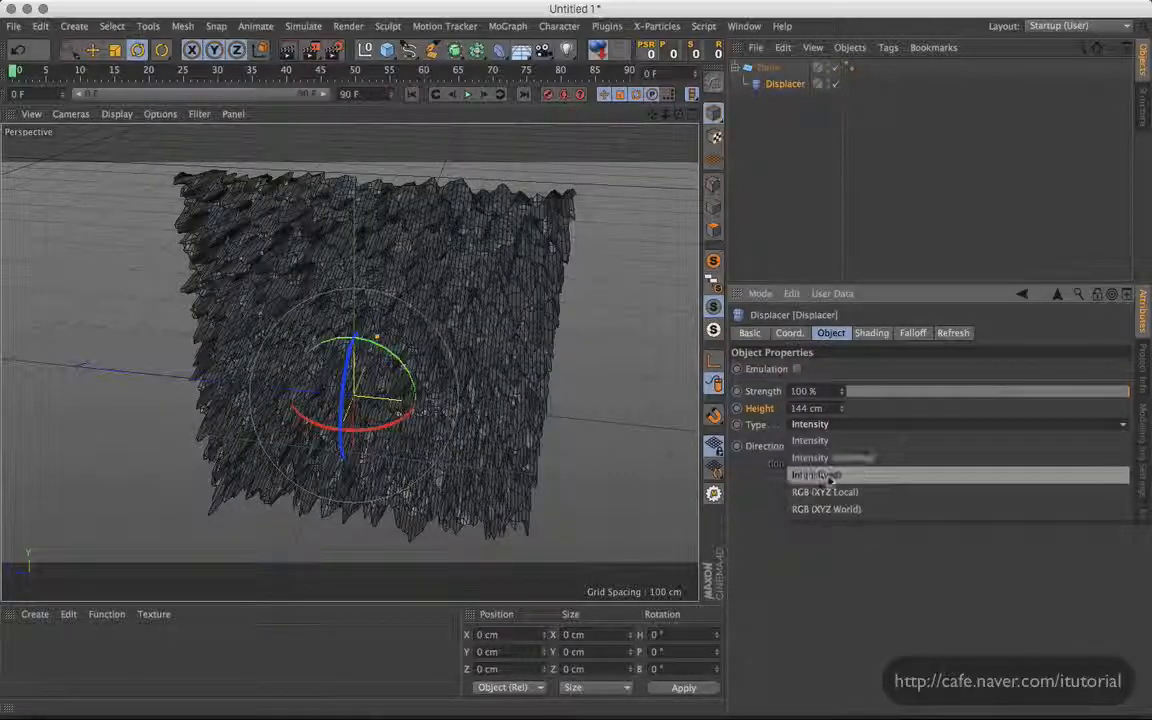
click(835, 460)
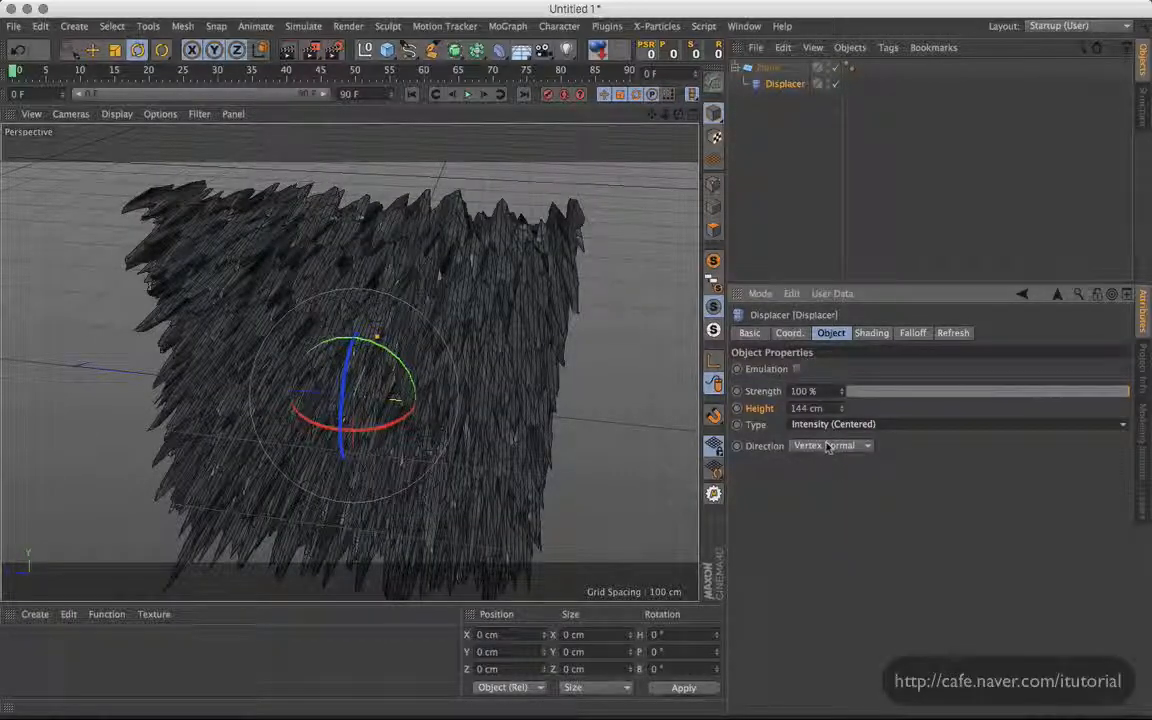
Step: Set the Displacer's direction to Spherical and view the displaced plane from another angle
click(829, 445)
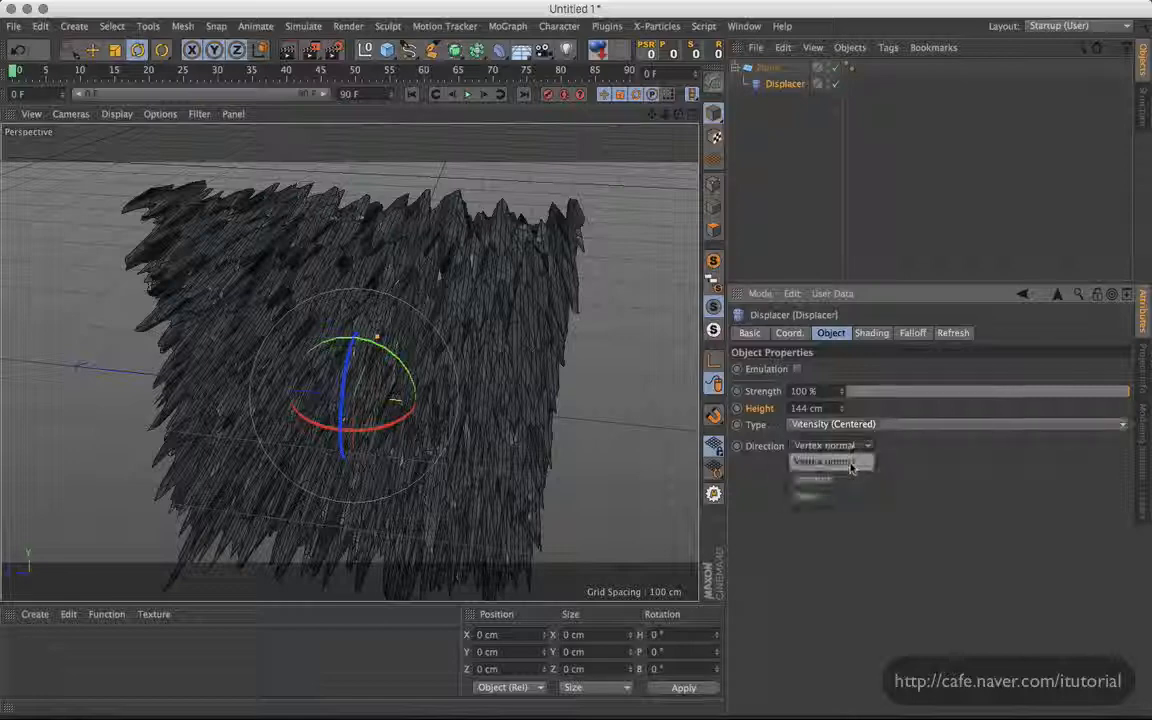
click(848, 482)
alt+drag(512, 398, 598, 380)
Step: Undo the rotation of the Displacer itself and rotate the Plane about its bank axis instead
drag(376, 388, 396, 468)
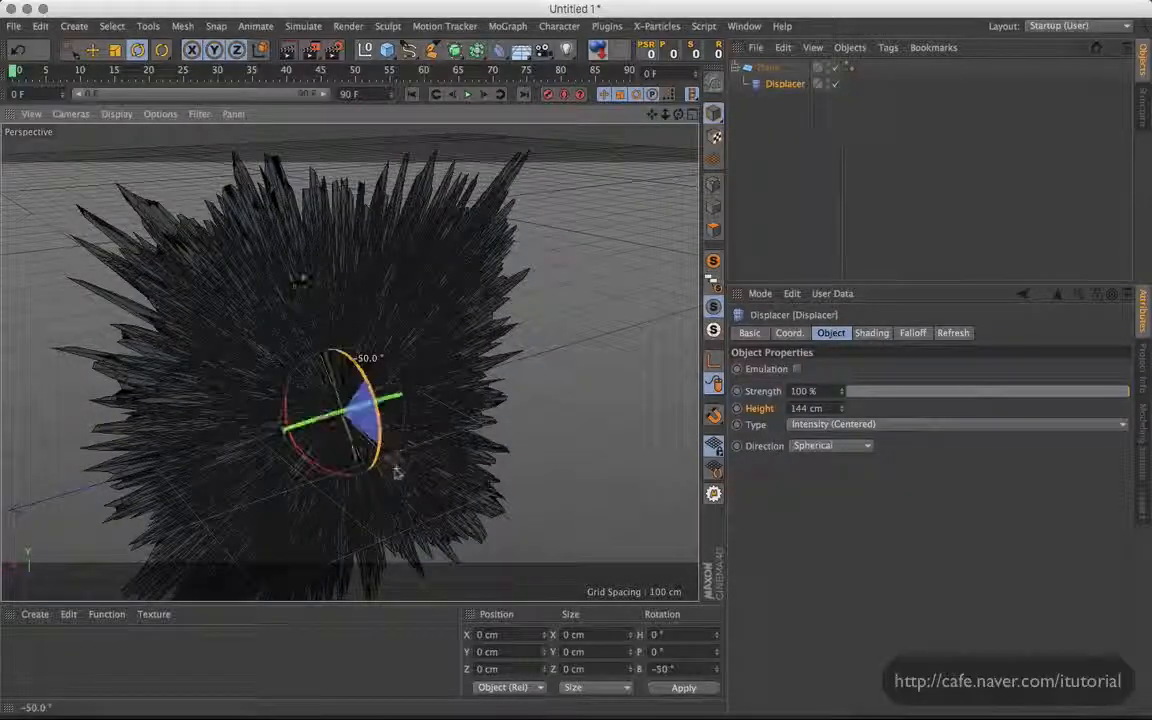
key(super+z)
click(768, 67)
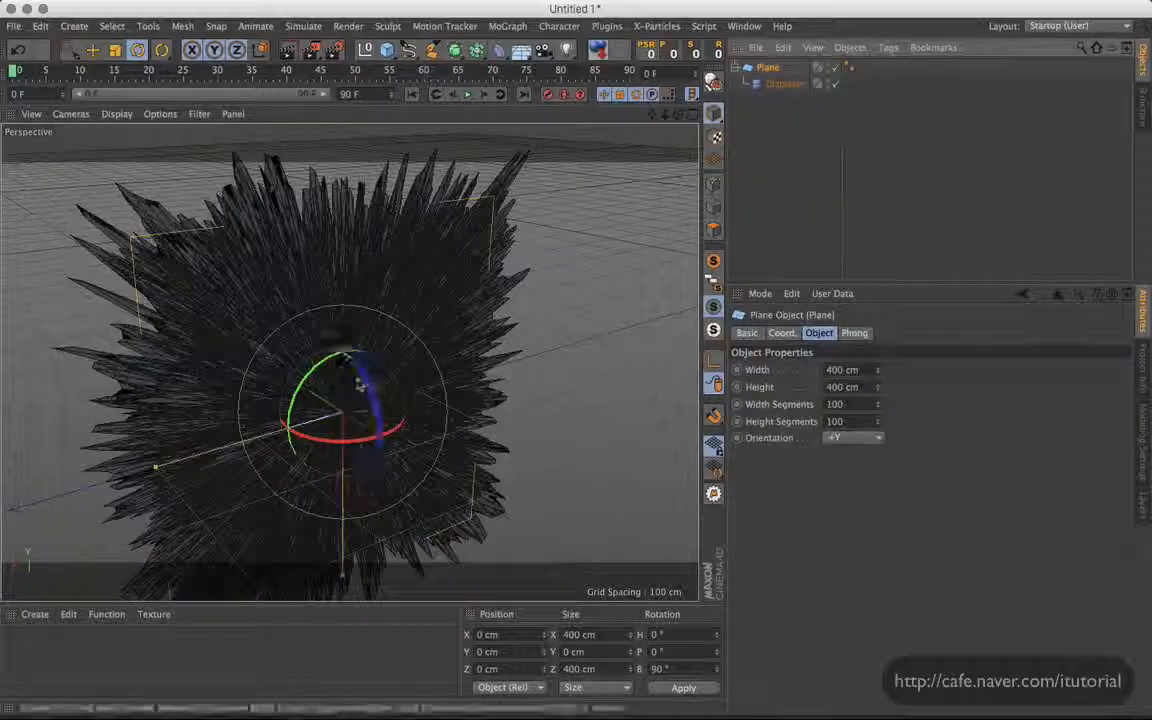
drag(362, 371, 386, 473)
alt+drag(490, 430, 475, 458)
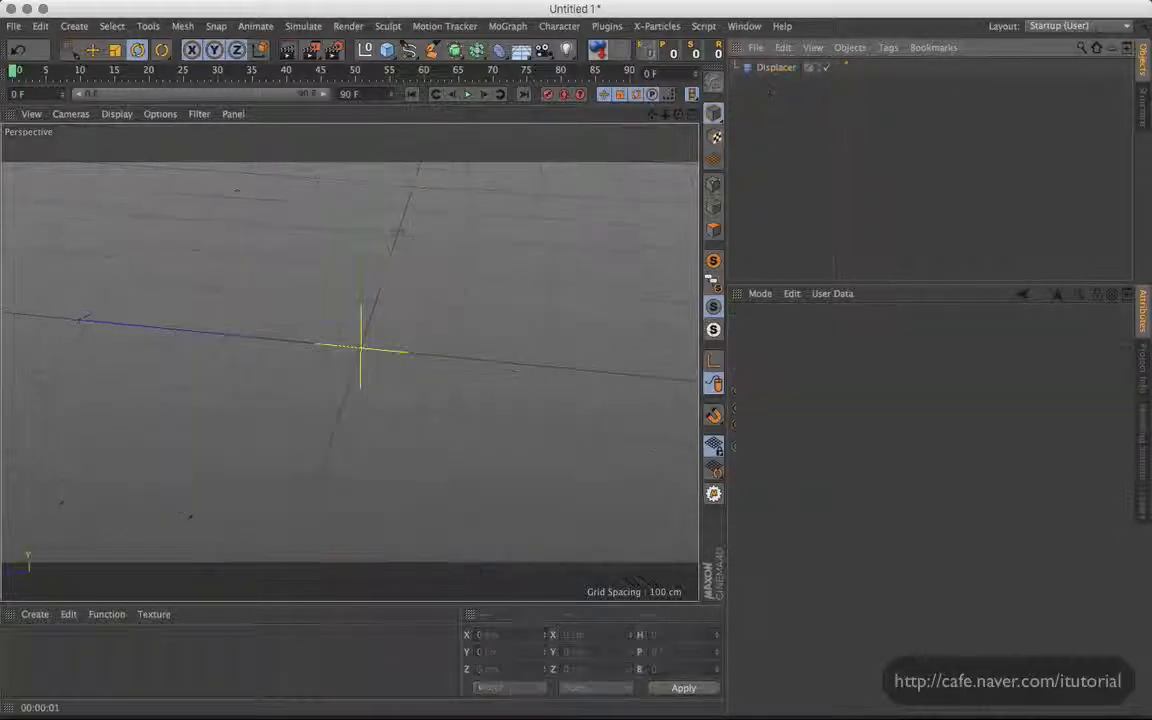
Step: Turn Emulation on and back off for the new standalone Displacer
click(775, 68)
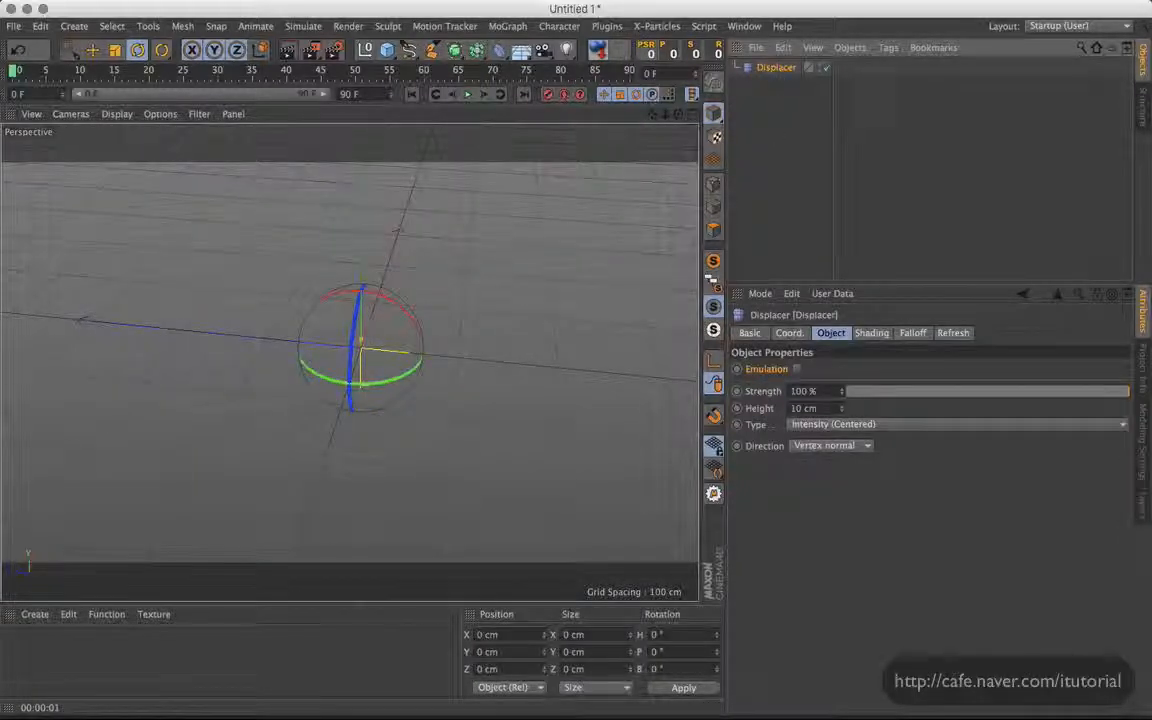
click(796, 369)
click(783, 376)
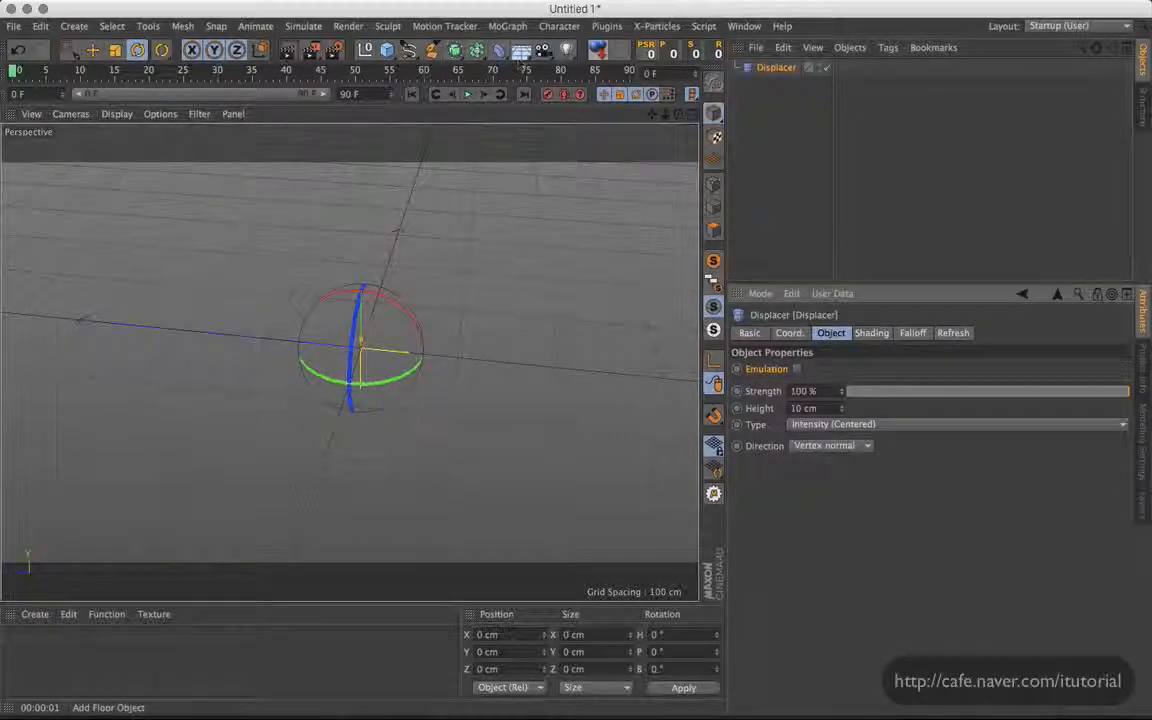
Step: Add a Plane to the scene and make the Displacer its child
drag(387, 50, 503, 98)
mouse_move(776, 67)
mouse_down()
mouse_move(771, 85)
mouse_move(786, 89)
mouse_up()
Step: Load a Noise shader into the Displacer's shading and raise its height to 52 cm
click(871, 333)
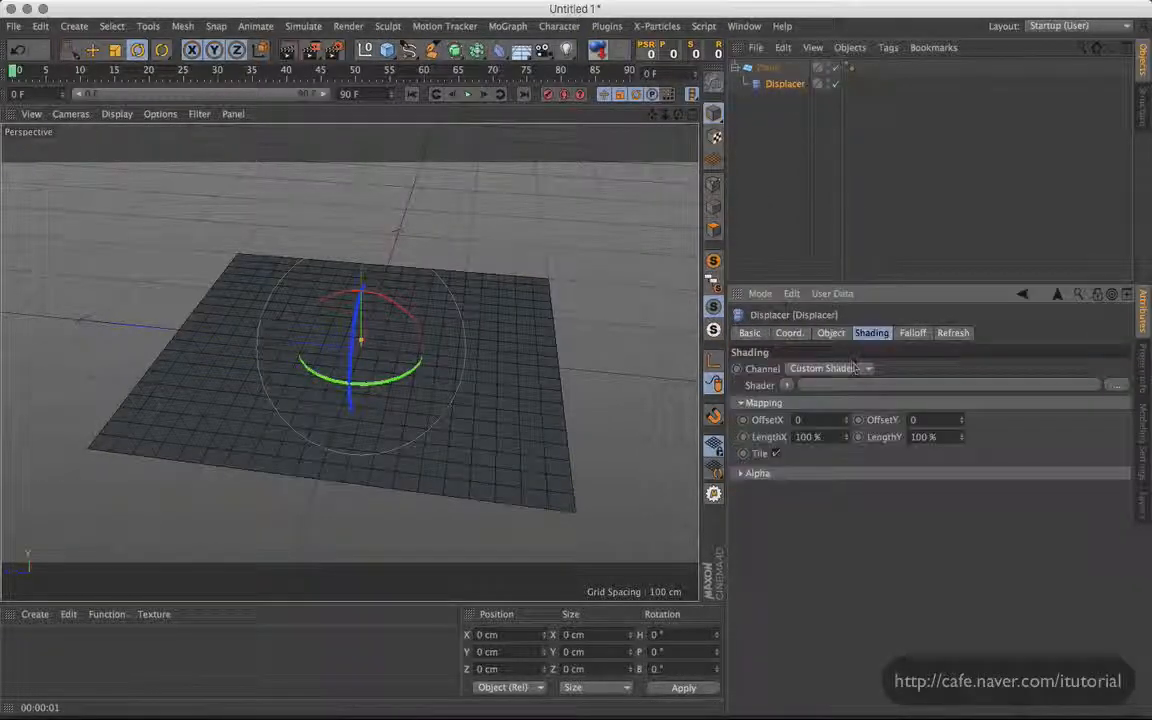
click(782, 385)
click(822, 470)
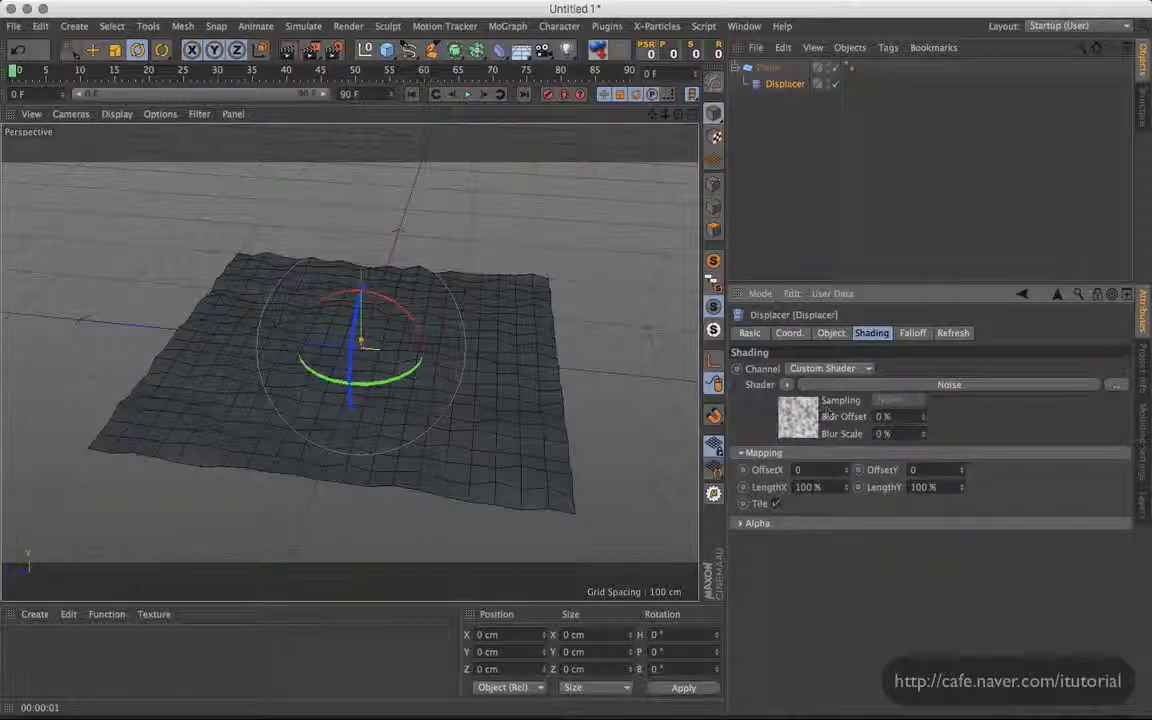
click(843, 335)
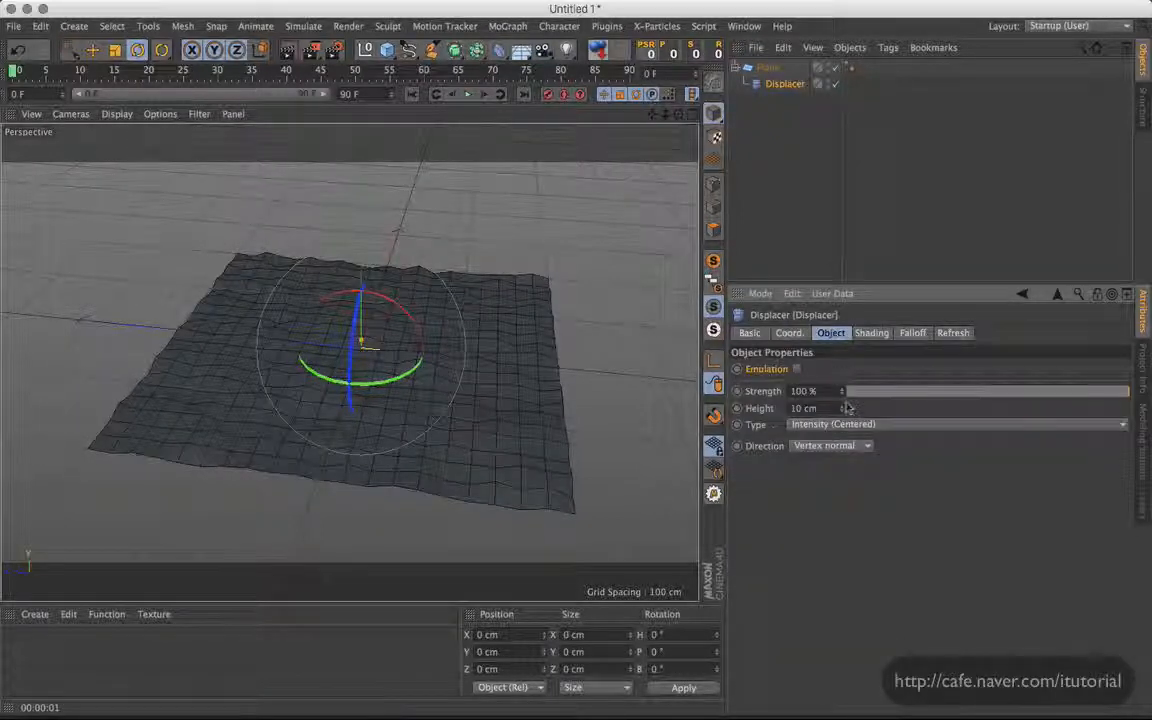
drag(842, 408, 842, 380)
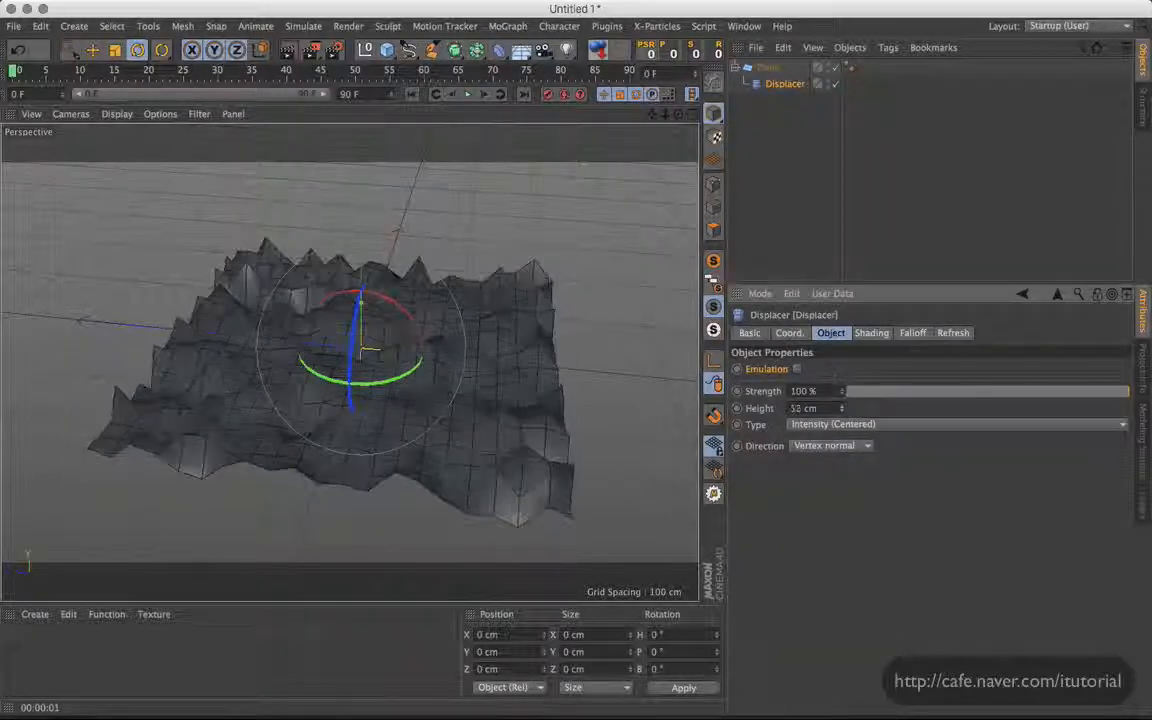
Step: Toggle the Displacer's Emulation option several times to compare the plane, leaving it enabled
click(797, 369)
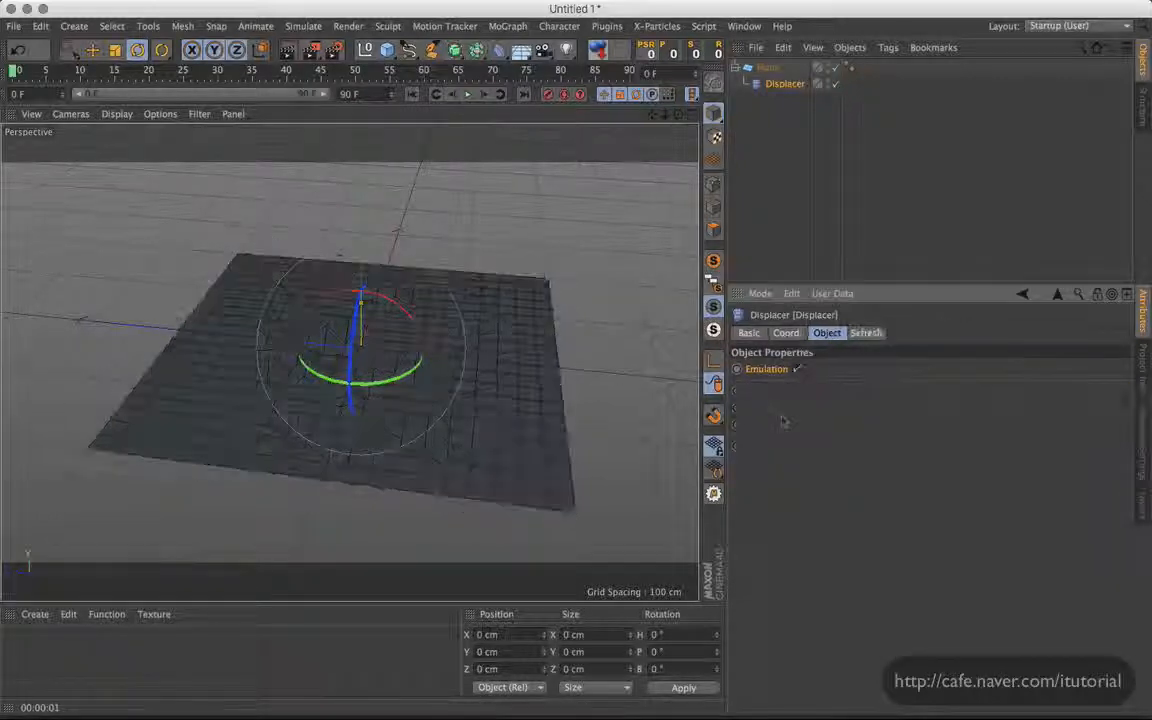
click(797, 369)
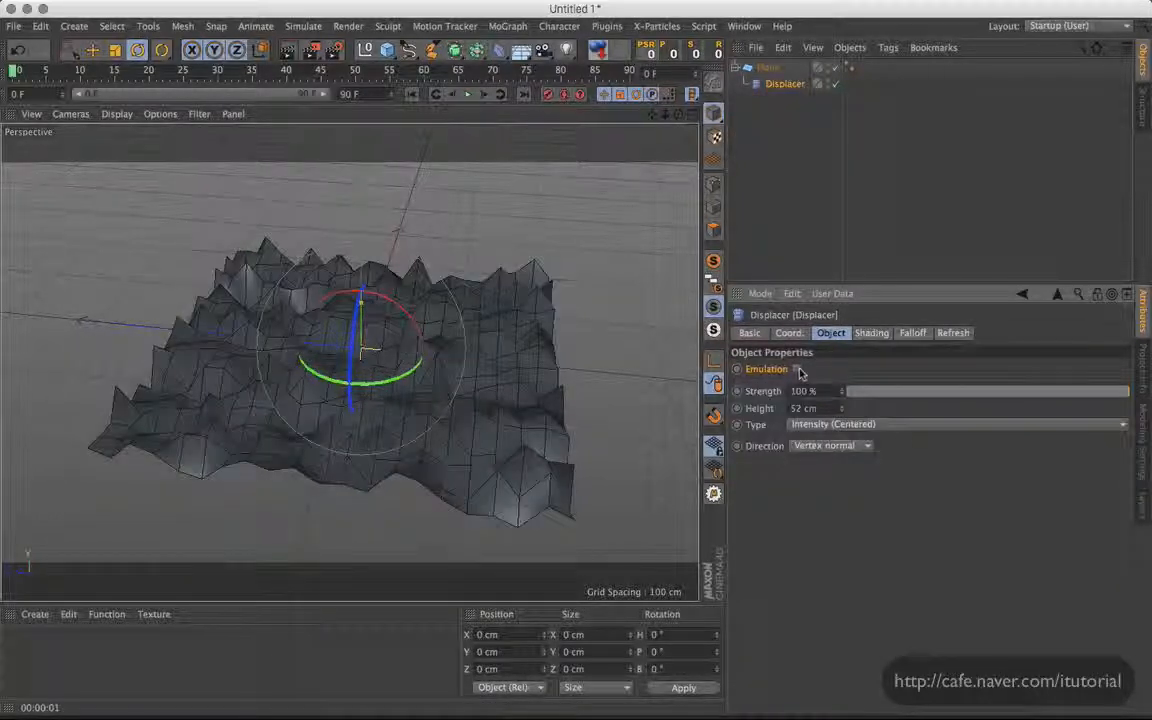
click(797, 369)
click(797, 369)
click(798, 369)
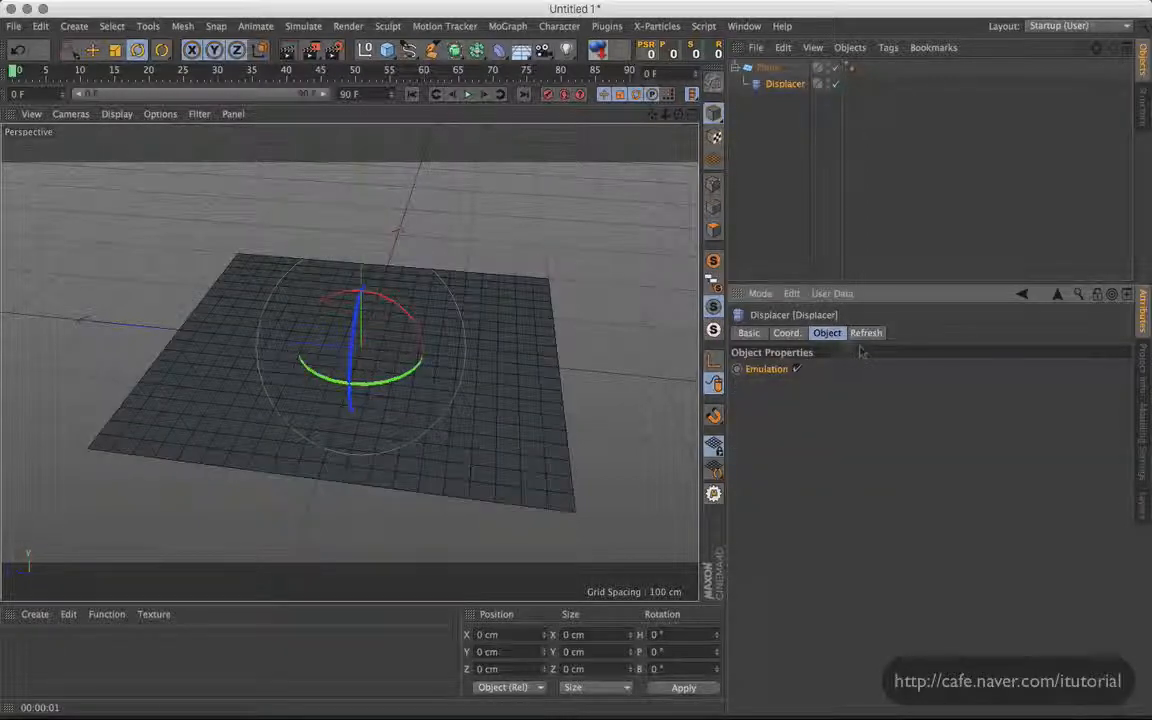
Step: Turn off the Displacer's Emulation option and delete the Displacer from under the Plane
click(797, 369)
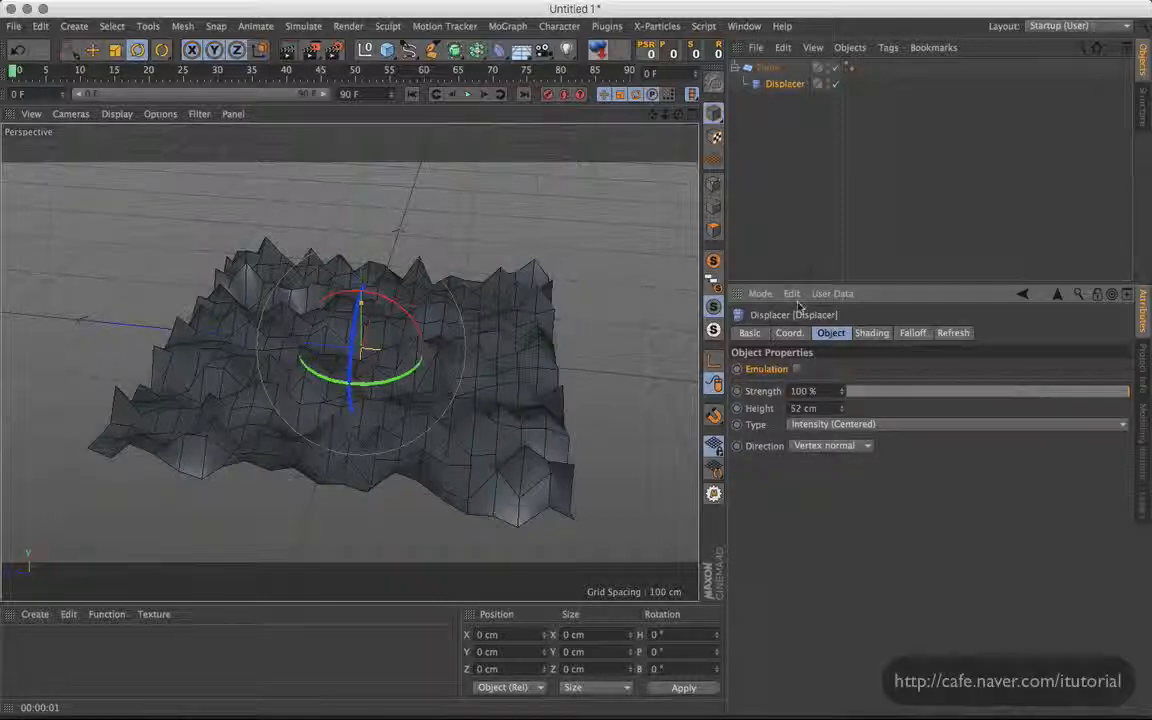
click(782, 144)
click(785, 84)
key(Delete)
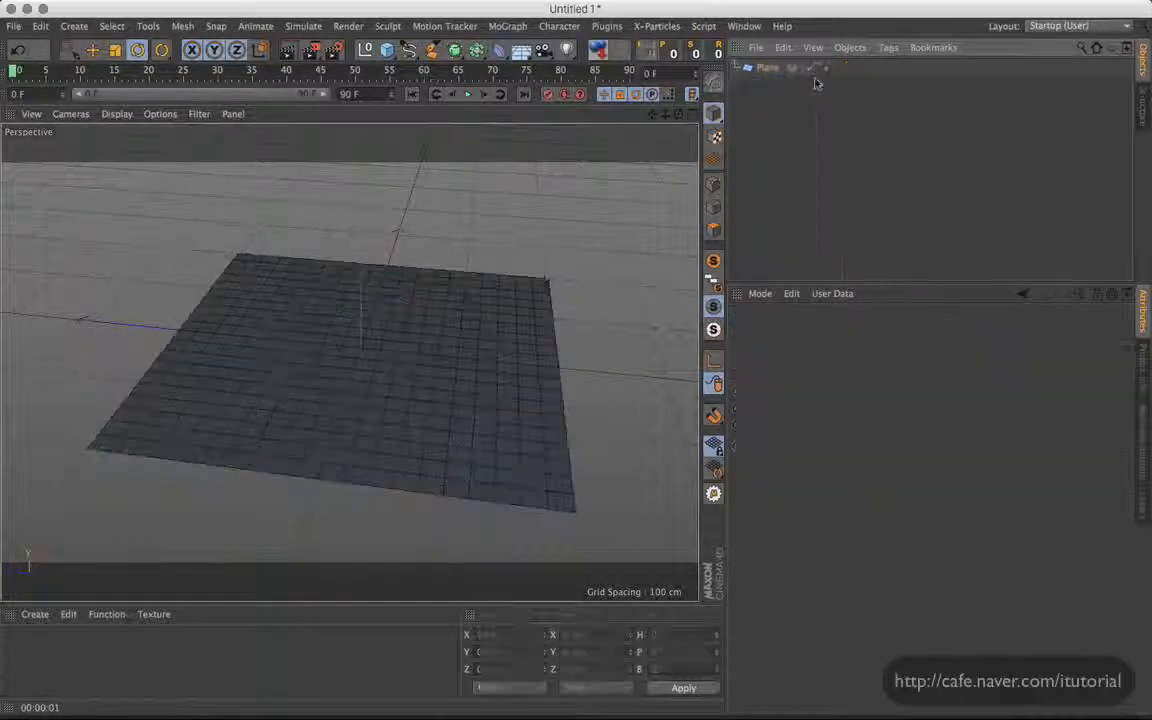
Step: Create a new material and open it for editing, with its editor window moved clear of the Plane
click(766, 67)
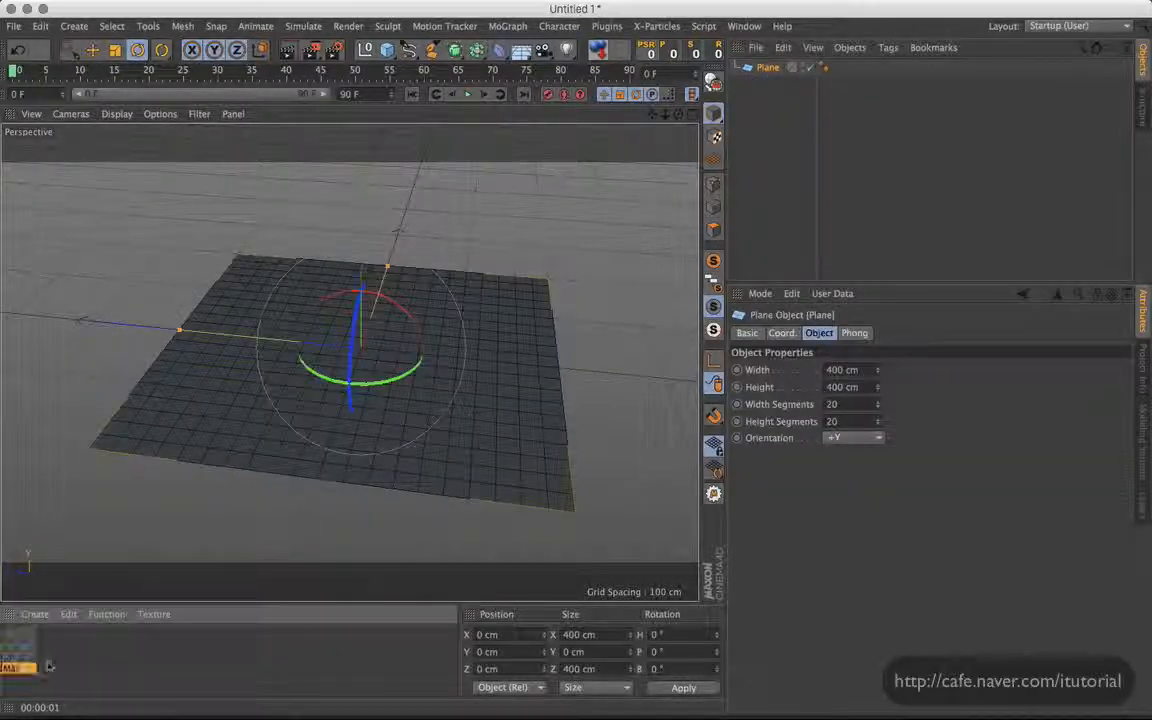
double_click(24, 652)
double_click(20, 648)
drag(480, 97, 626, 126)
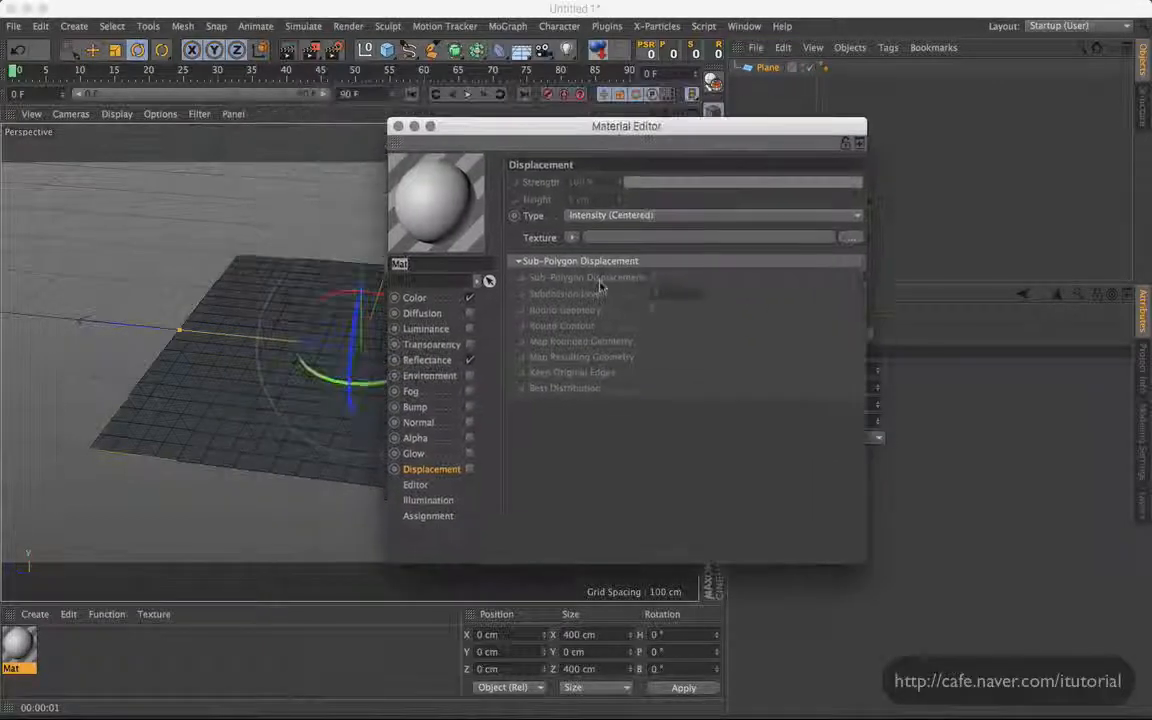
Step: Enable the material's Displacement channel with a Noise texture and set its height to 63 cm
click(468, 470)
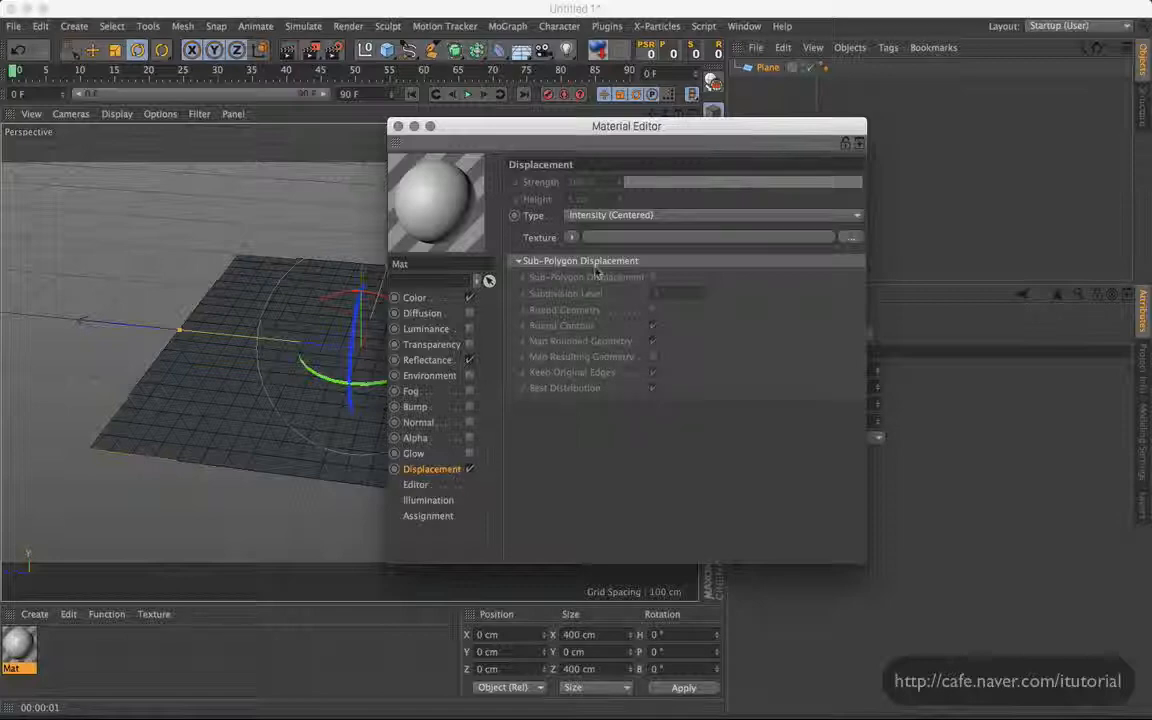
click(571, 237)
click(596, 437)
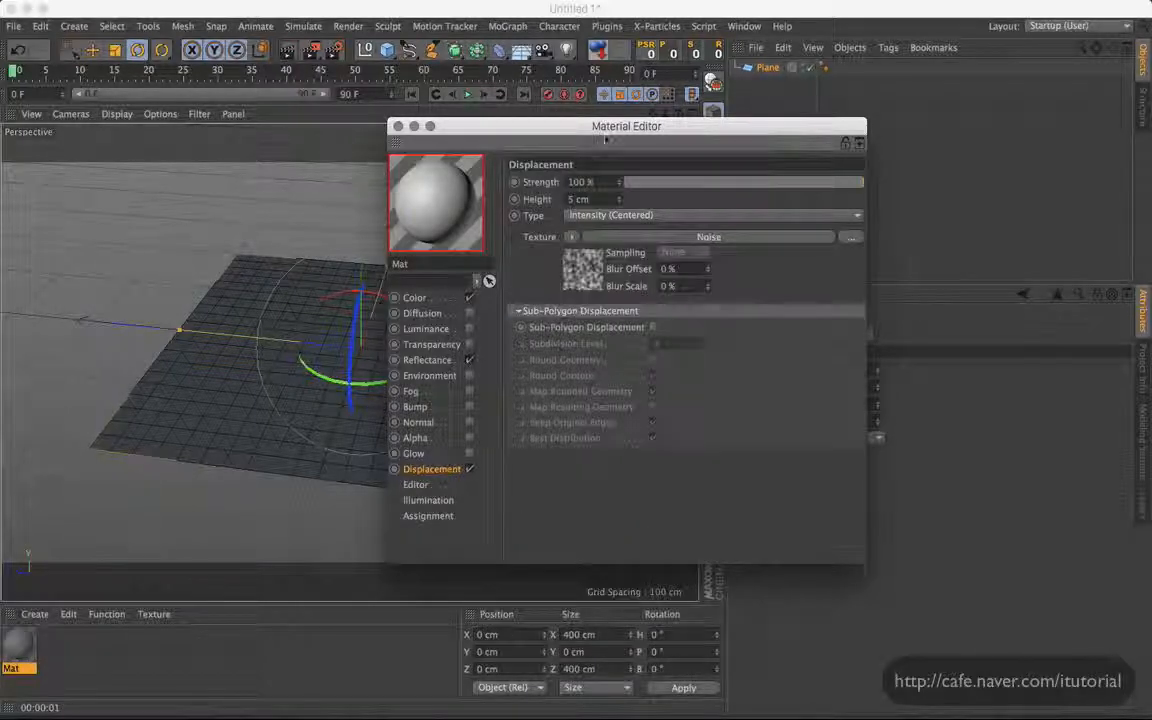
drag(606, 130, 720, 163)
drag(735, 233, 735, 176)
drag(651, 165, 780, 227)
Step: Apply the displacement material to the Plane and render the view
drag(20, 645, 490, 350)
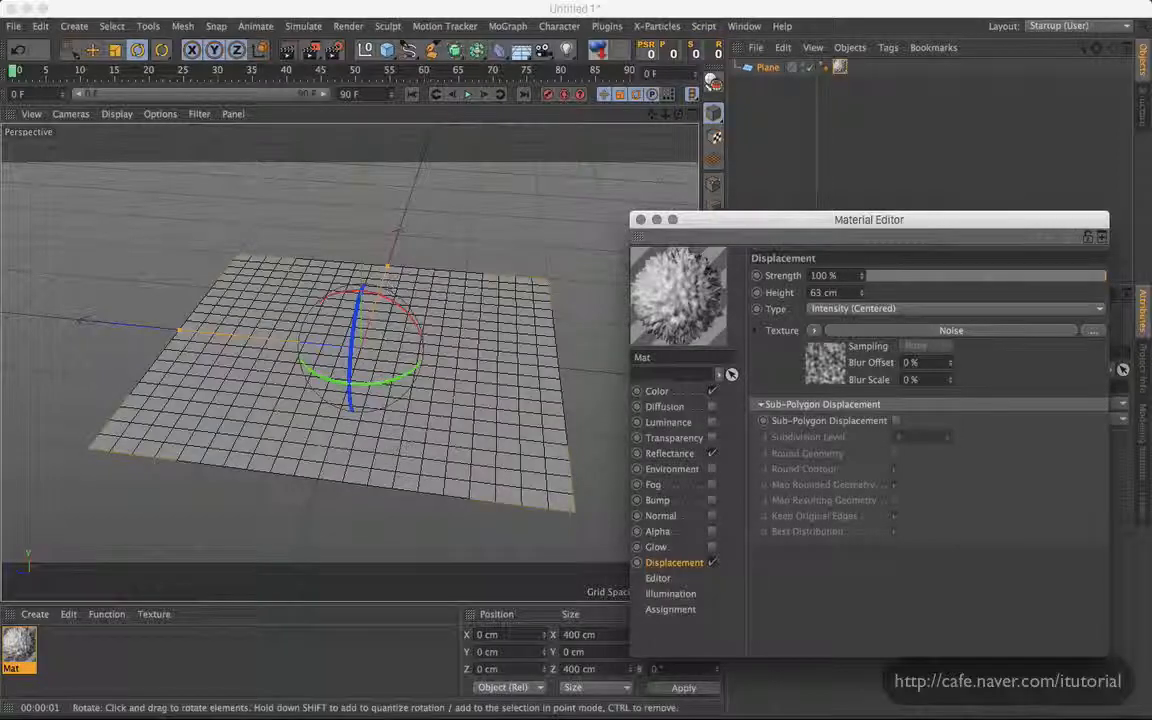
click(287, 50)
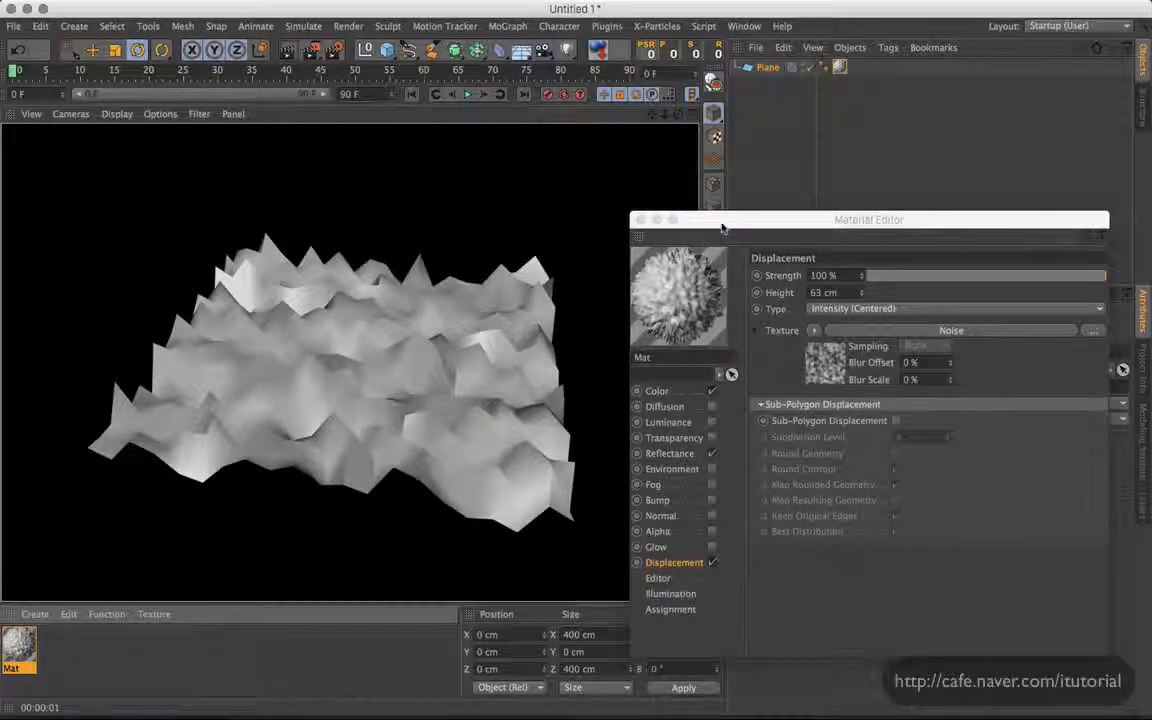
drag(722, 229, 719, 214)
Step: Enable Sub-Polygon Displacement in the material, render the view, and close the Material Editor
click(893, 405)
click(892, 438)
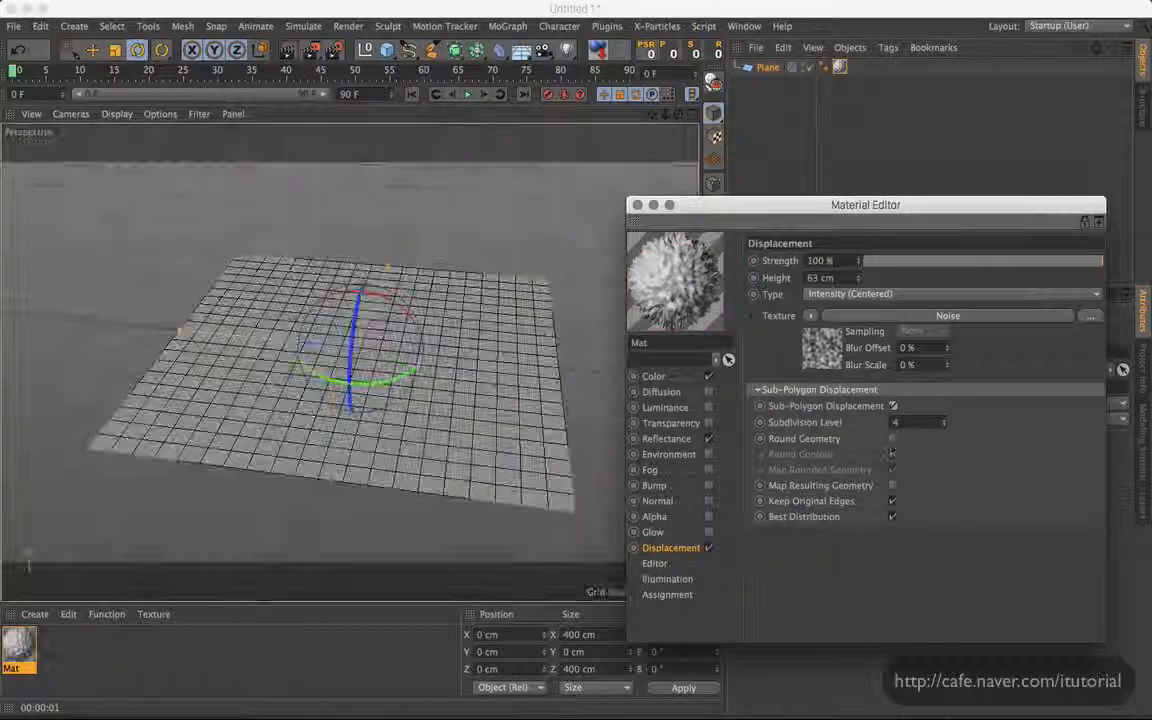
click(287, 50)
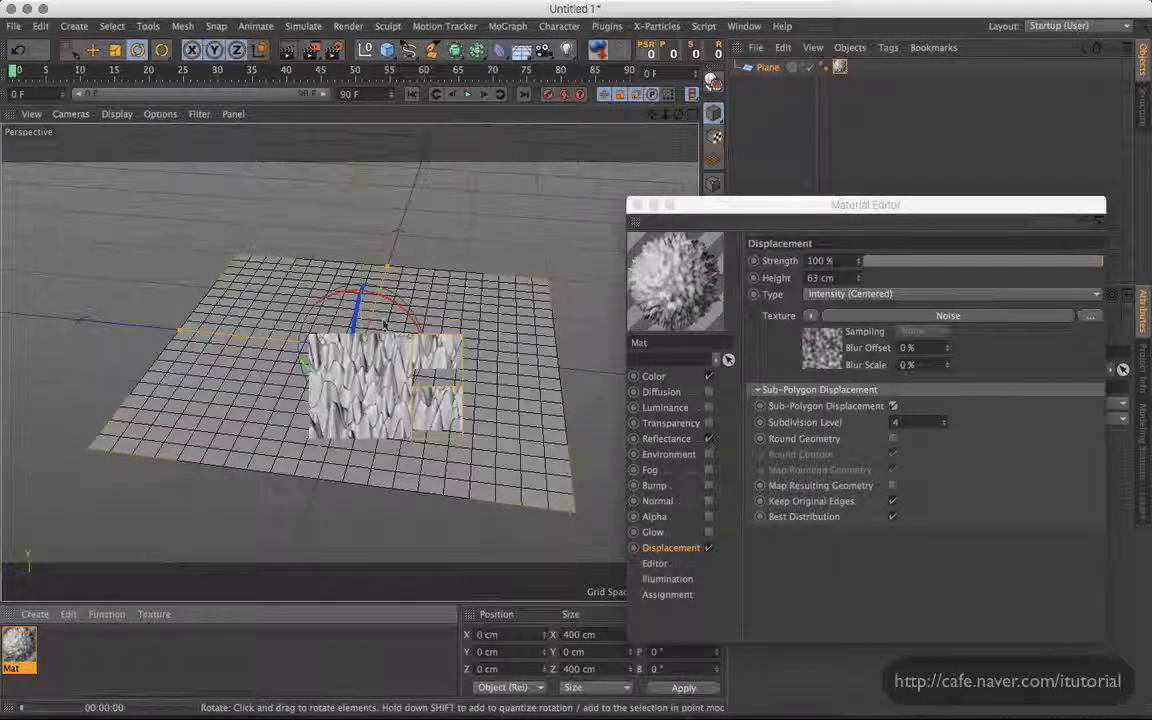
drag(709, 208, 734, 220)
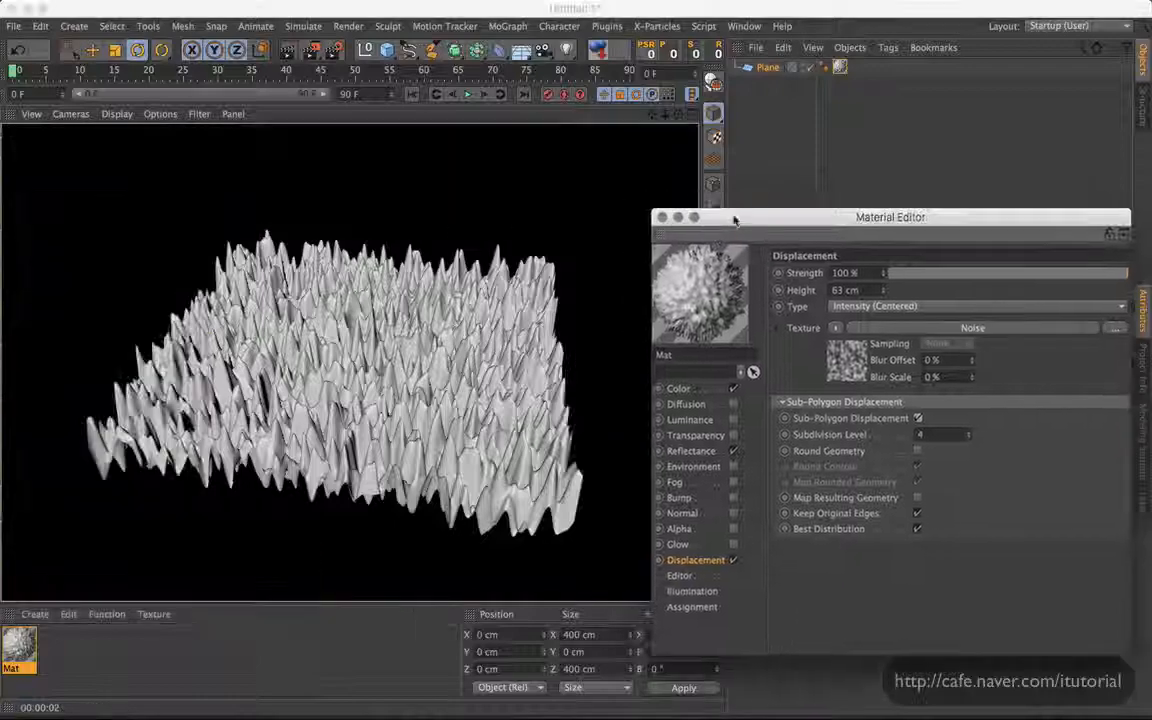
click(662, 217)
click(767, 94)
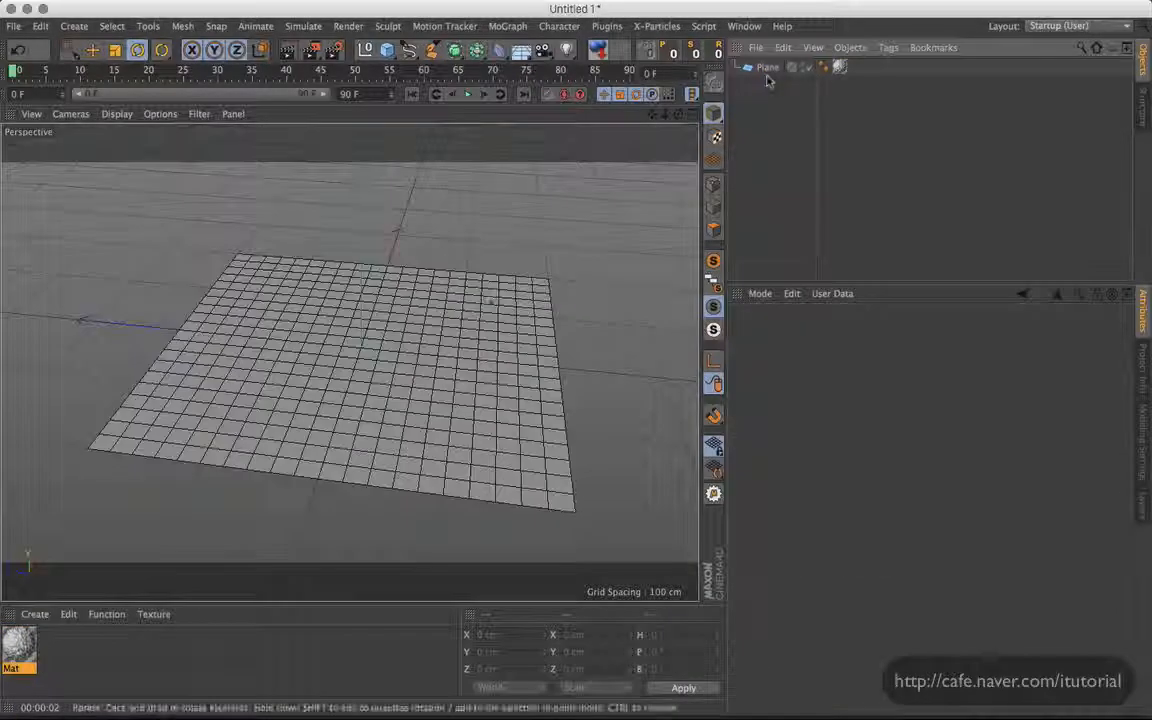
Step: Add a new Displacer deformer and make it a child of the Plane carrying the material
alt+drag(385, 335, 356, 403)
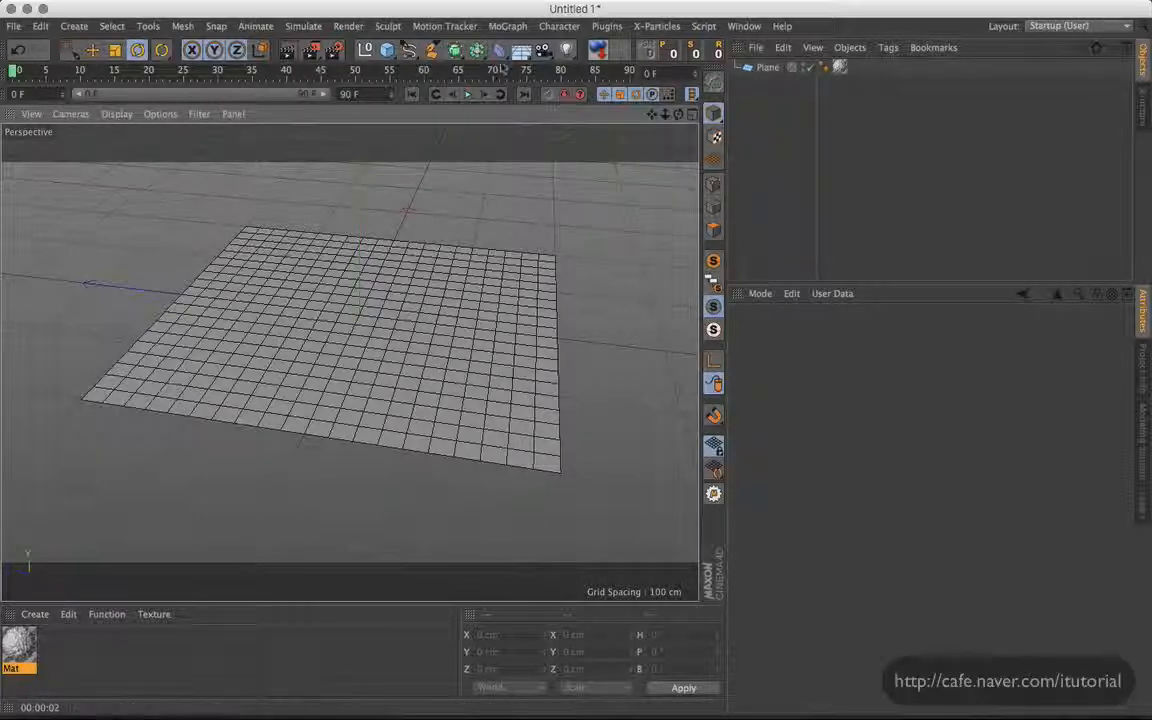
click(498, 49)
click(566, 249)
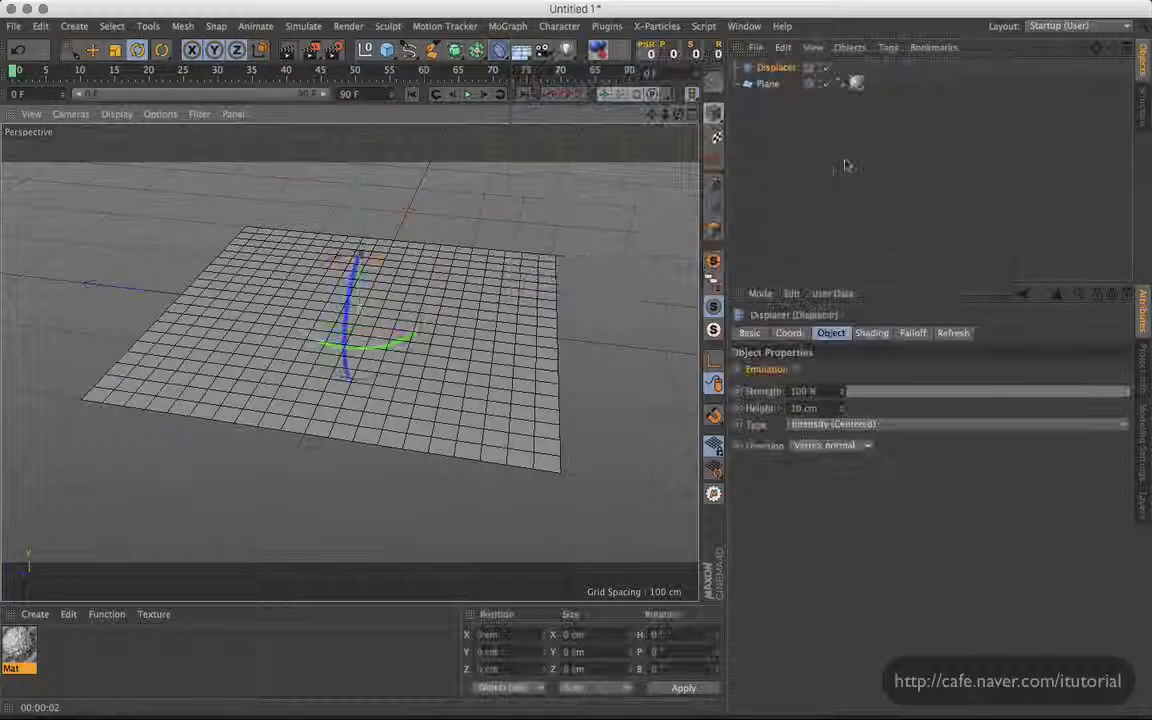
drag(775, 68, 782, 86)
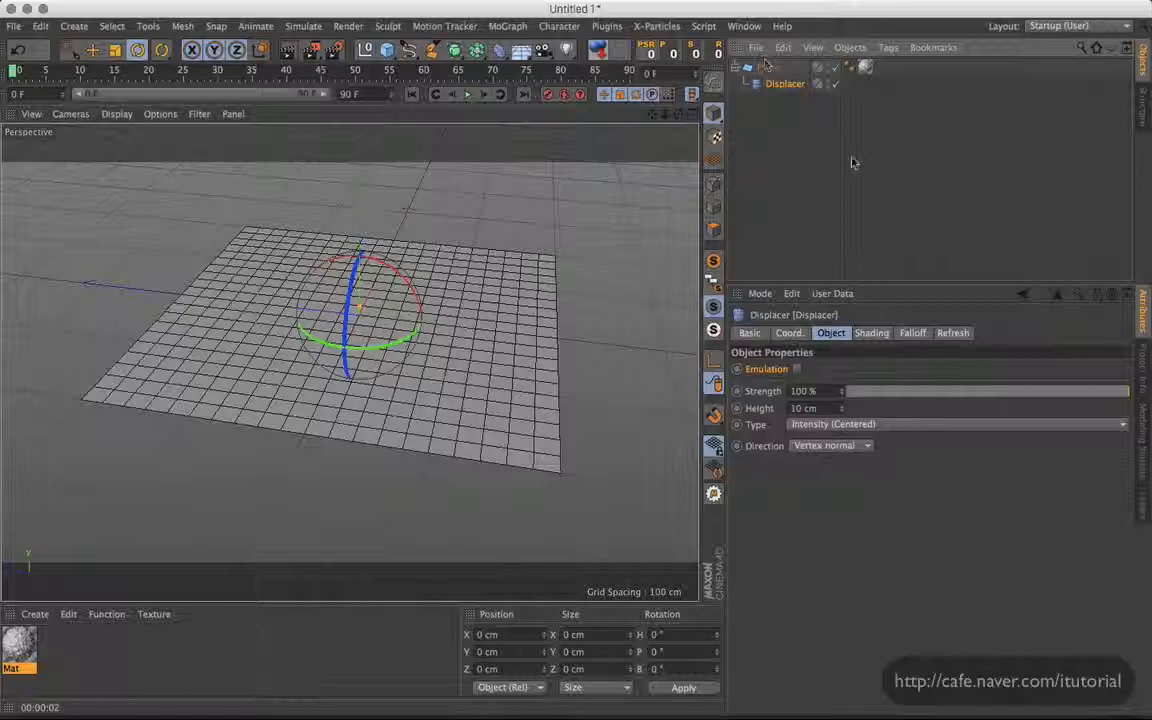
Step: Enable Emulation on the new Displacer and render the view to compare it with the viewport
click(797, 369)
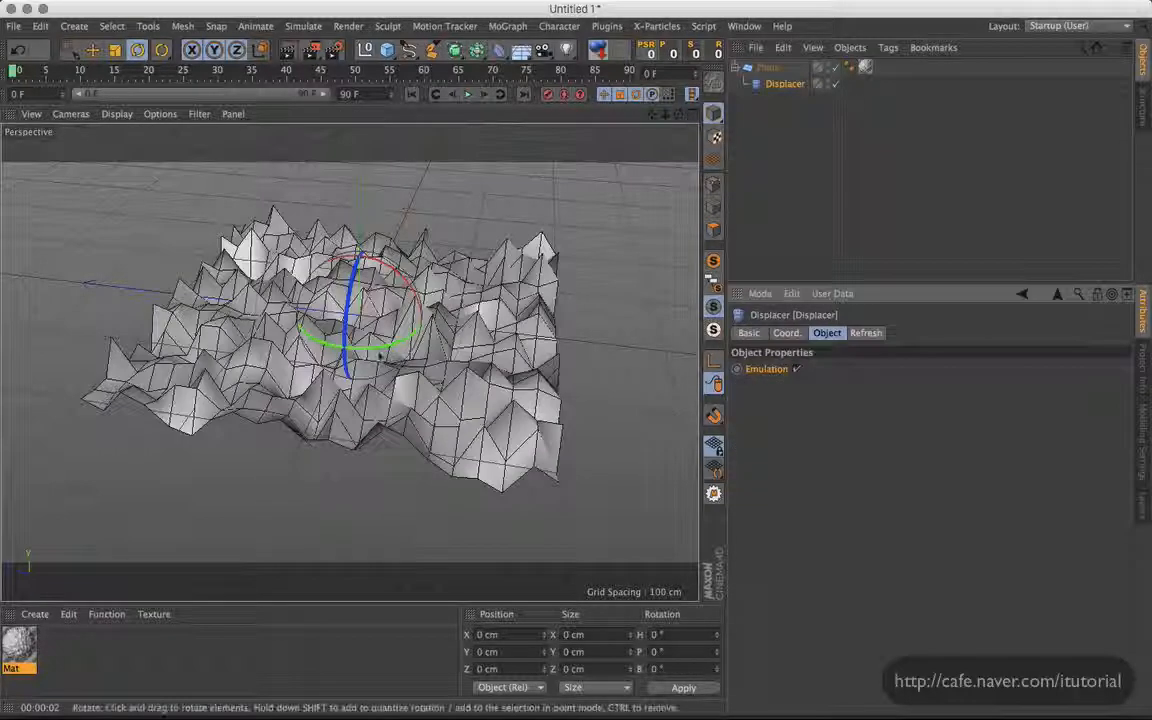
alt+drag(450, 352, 482, 320)
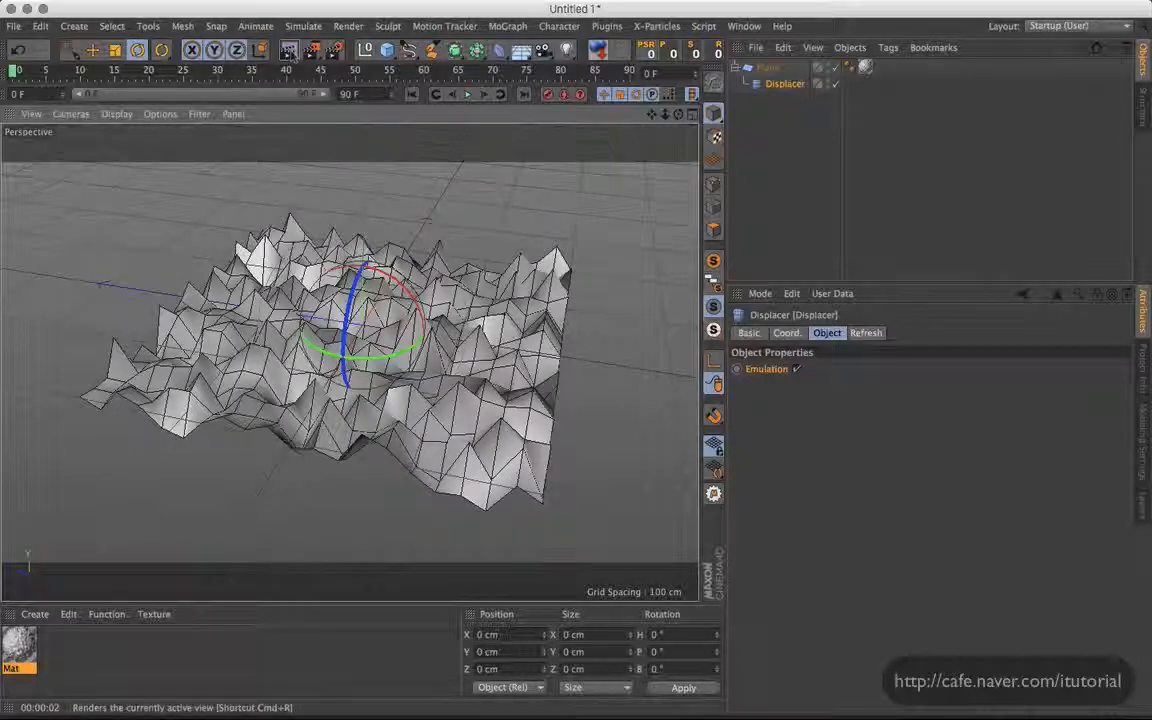
key(ctrl+r)
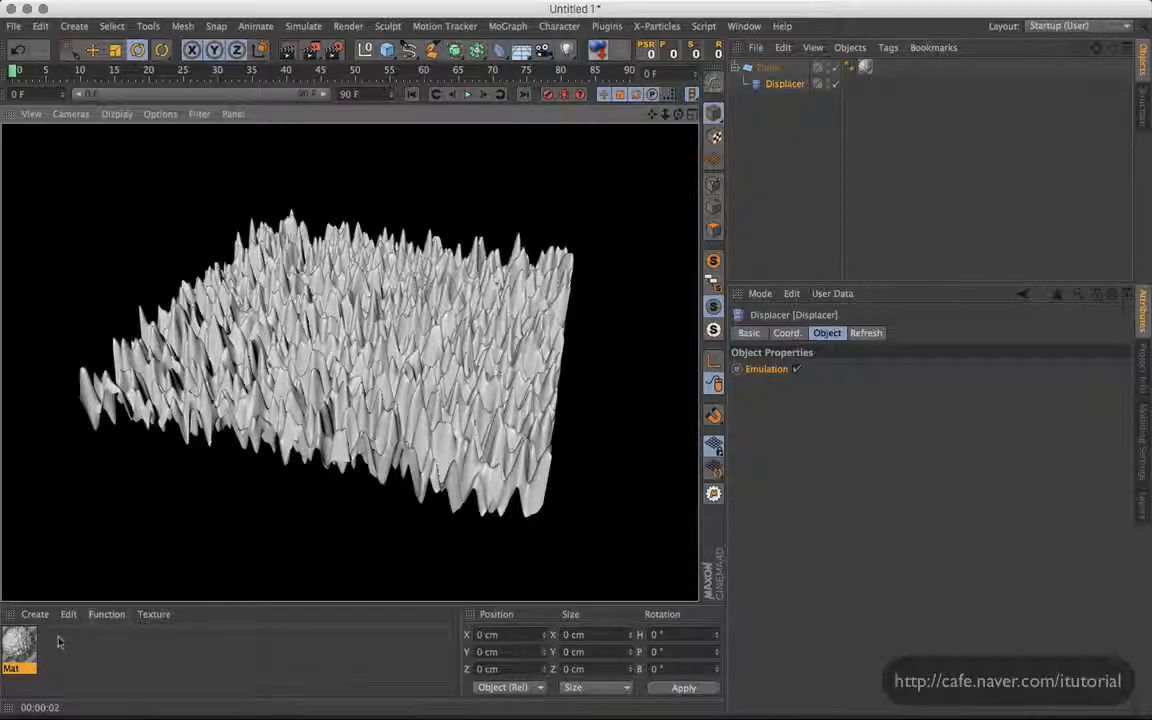
Step: Turn off Sub-Polygon Displacement in the material and render the view again
click(22, 648)
double_click(20, 647)
drag(440, 96, 720, 153)
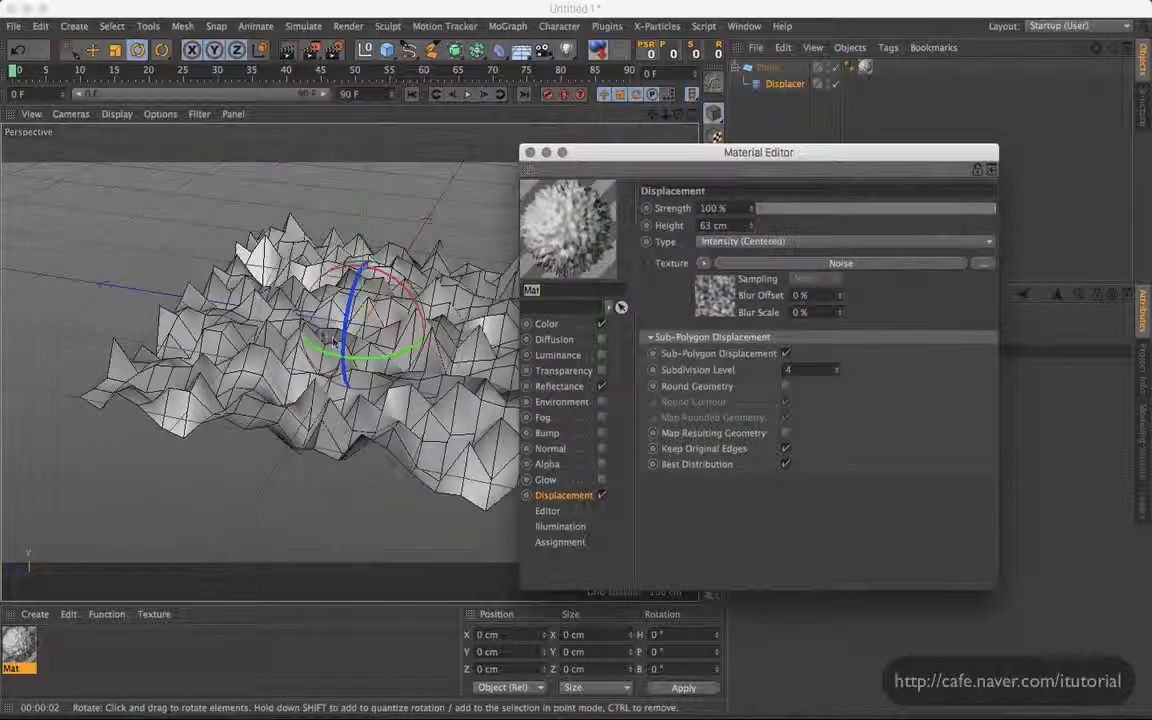
click(530, 152)
alt+drag(511, 190, 508, 215)
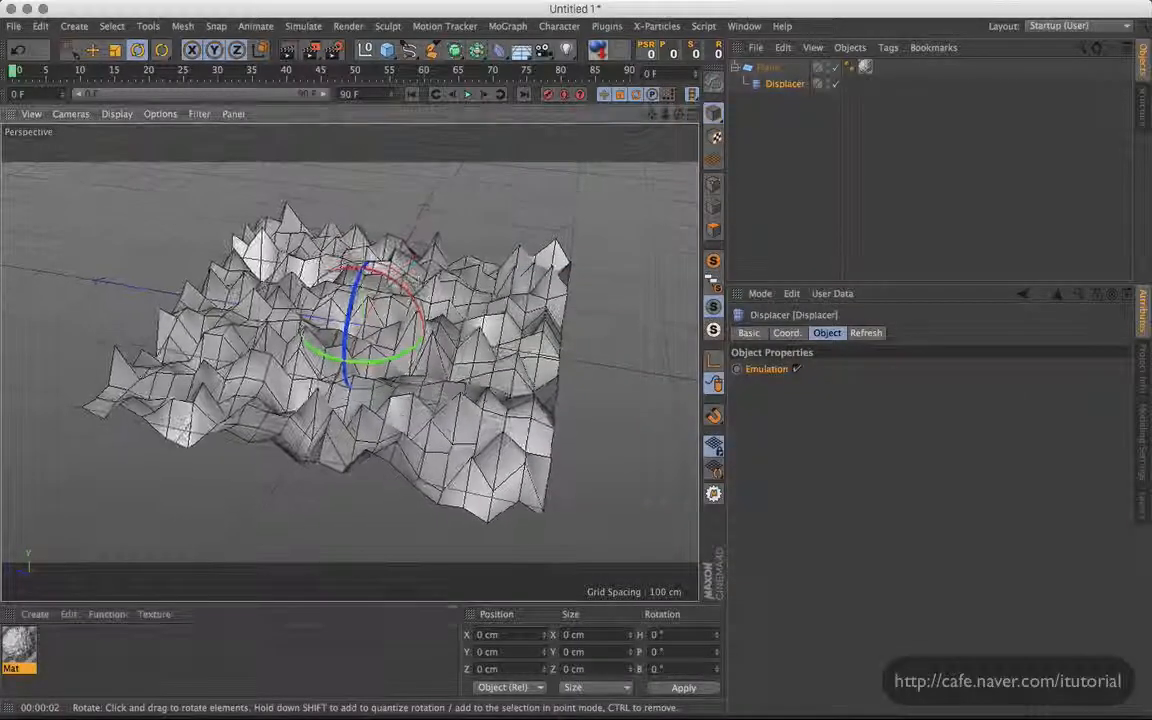
click(289, 50)
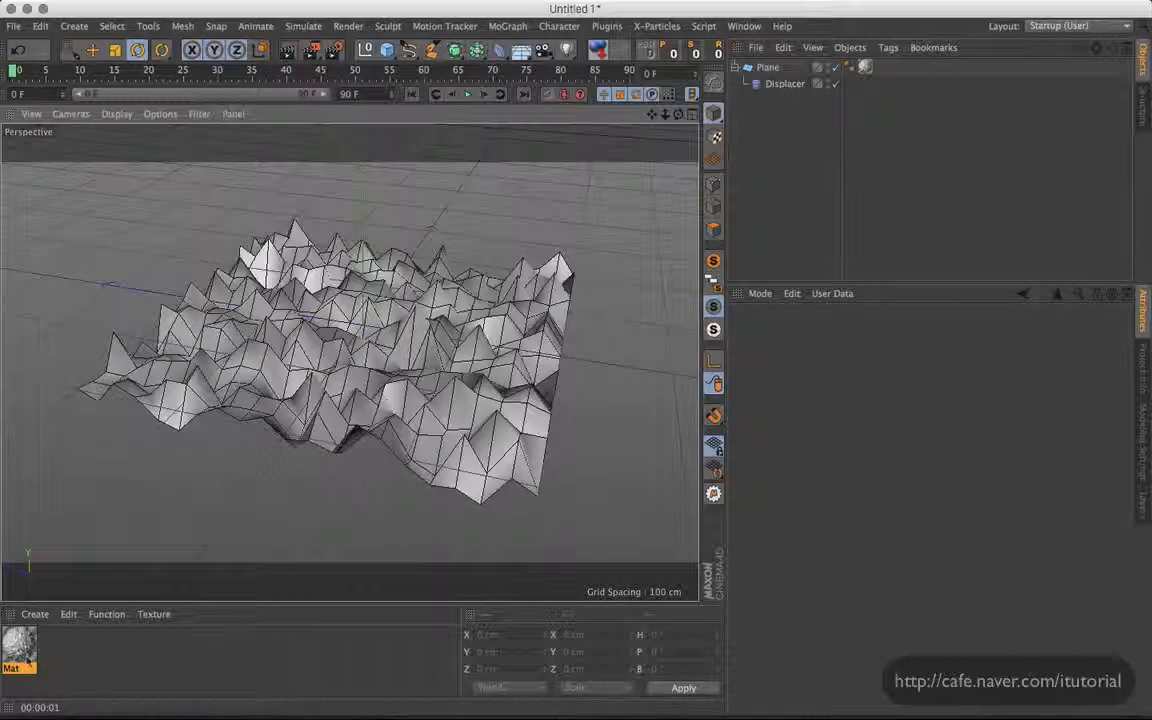
Step: Raise the material's displacement height to 146 cm and close the Material Editor
double_click(18, 645)
drag(368, 93, 691, 151)
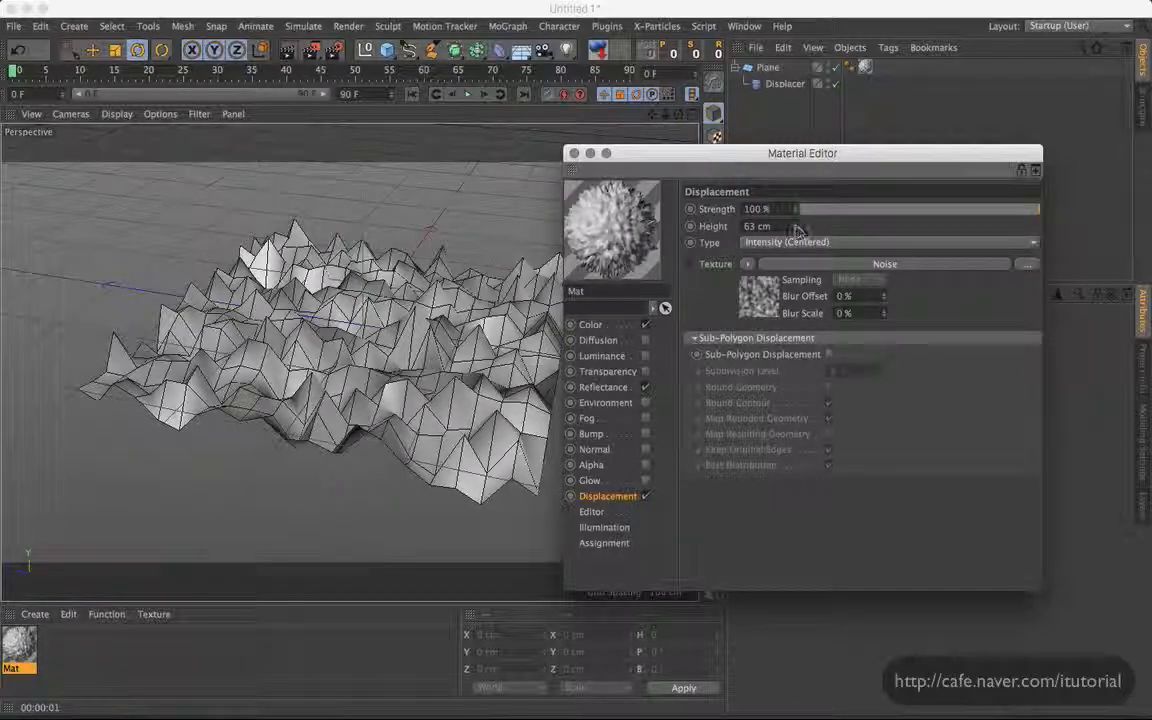
drag(795, 226, 815, 215)
drag(734, 160, 754, 202)
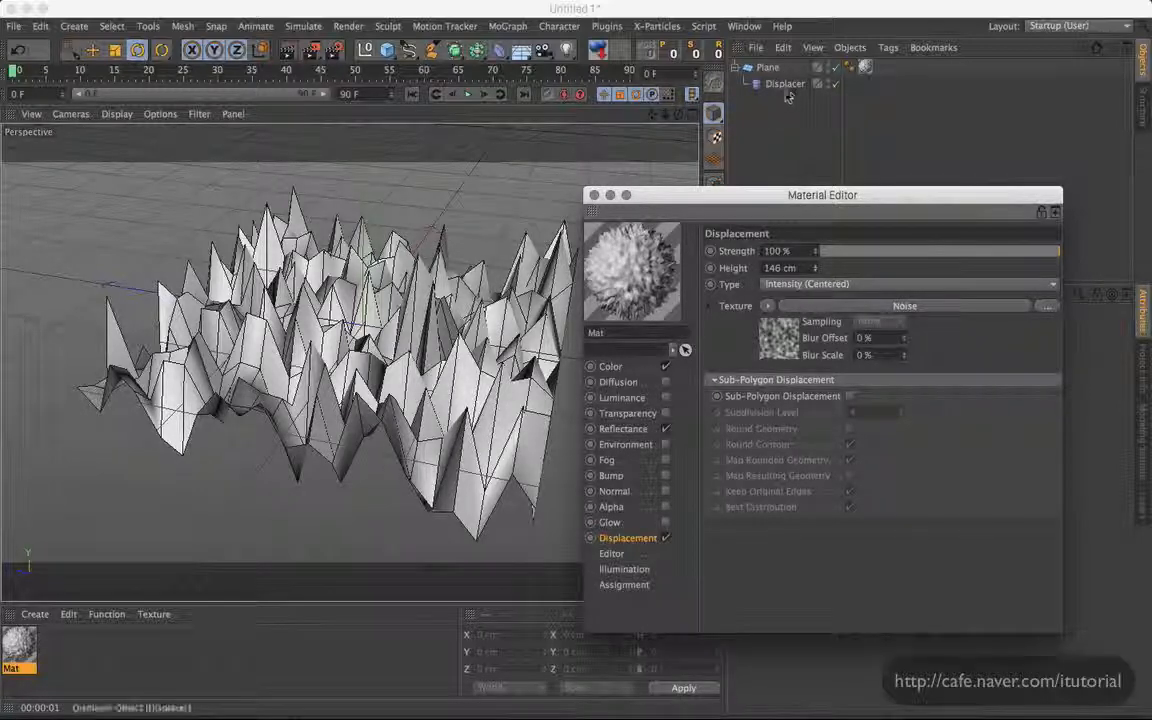
drag(746, 199, 772, 192)
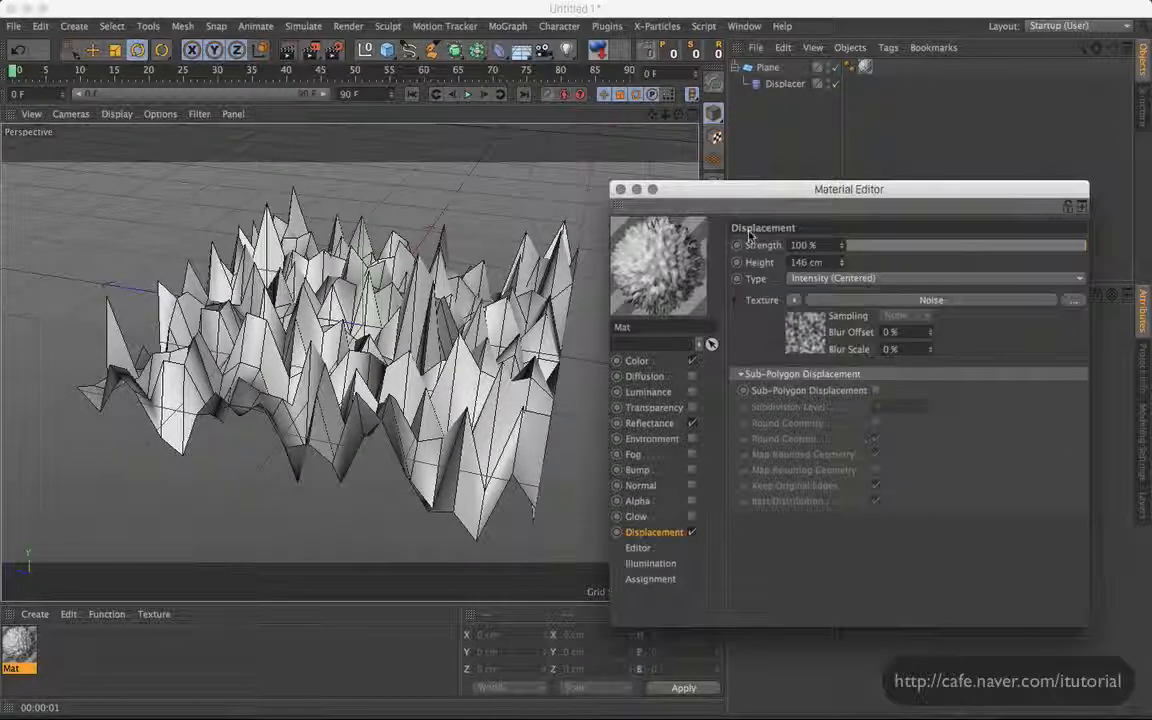
click(618, 188)
Step: Check the Displacer's Emulation option and review the material's Displacement settings, leaving Emulation enabled
click(780, 86)
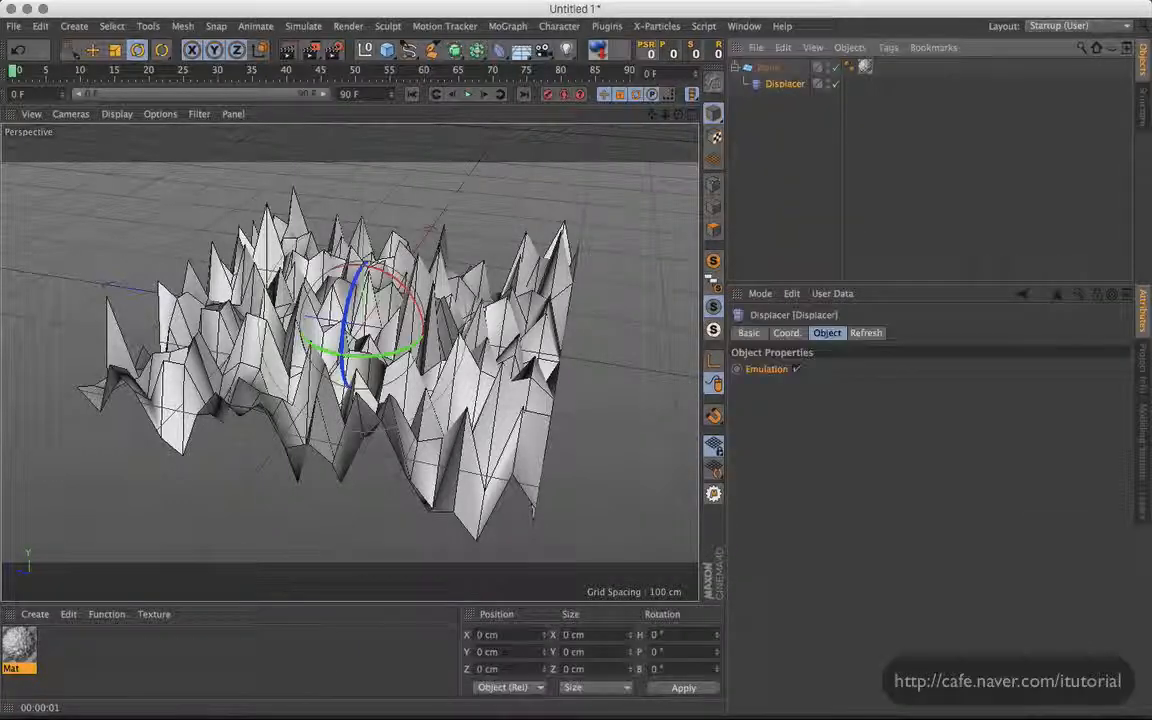
click(797, 370)
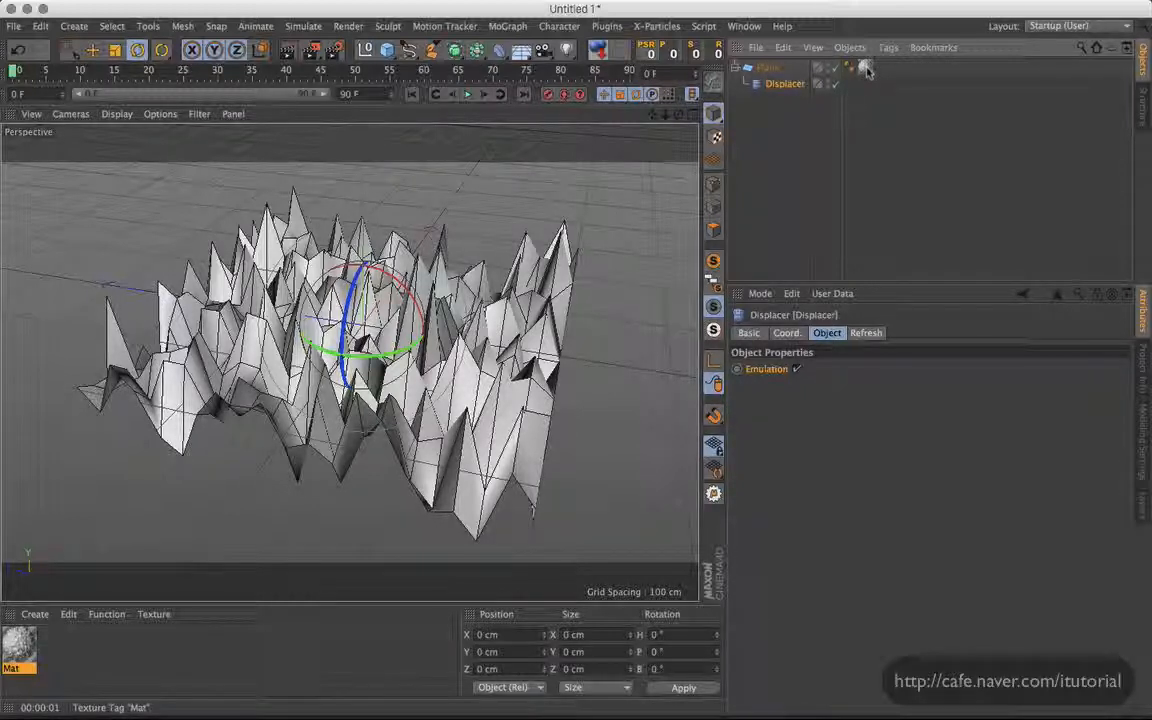
double_click(20, 645)
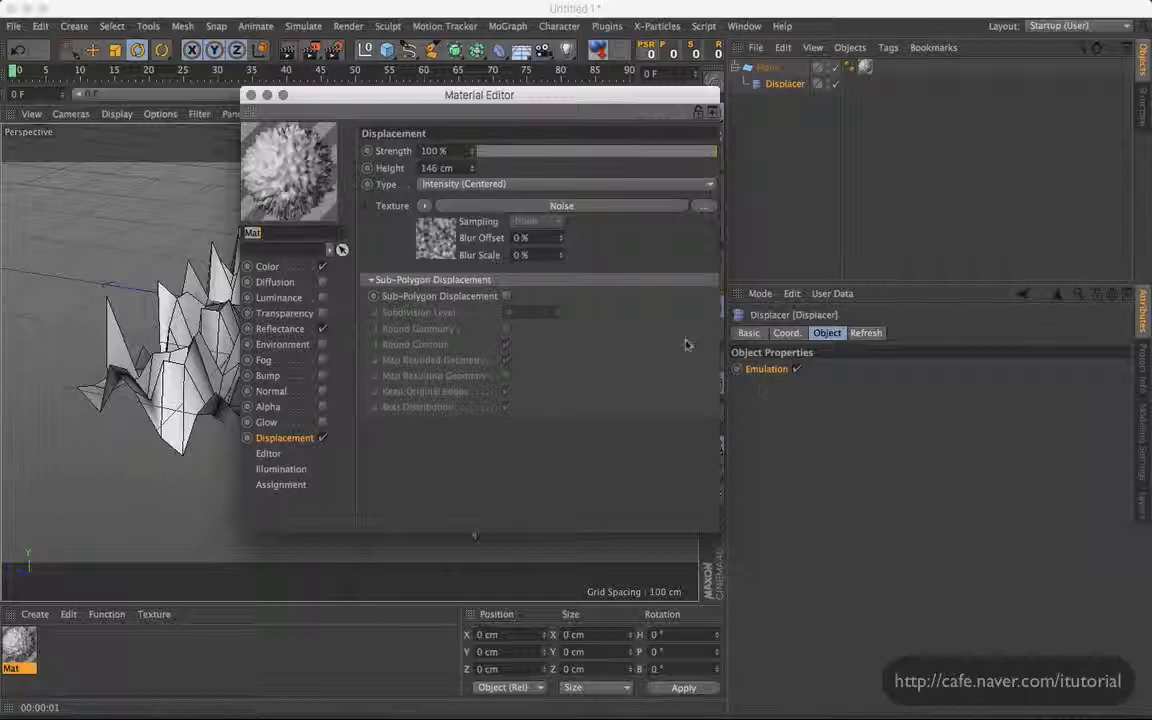
drag(338, 95, 325, 118)
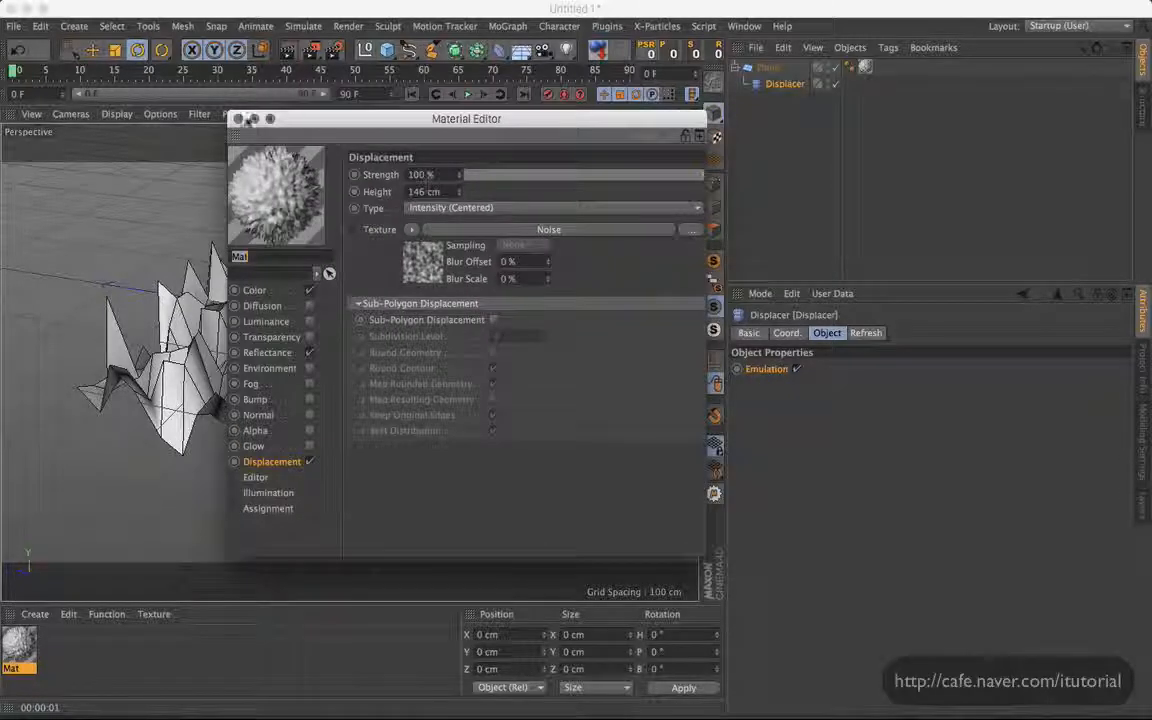
click(238, 118)
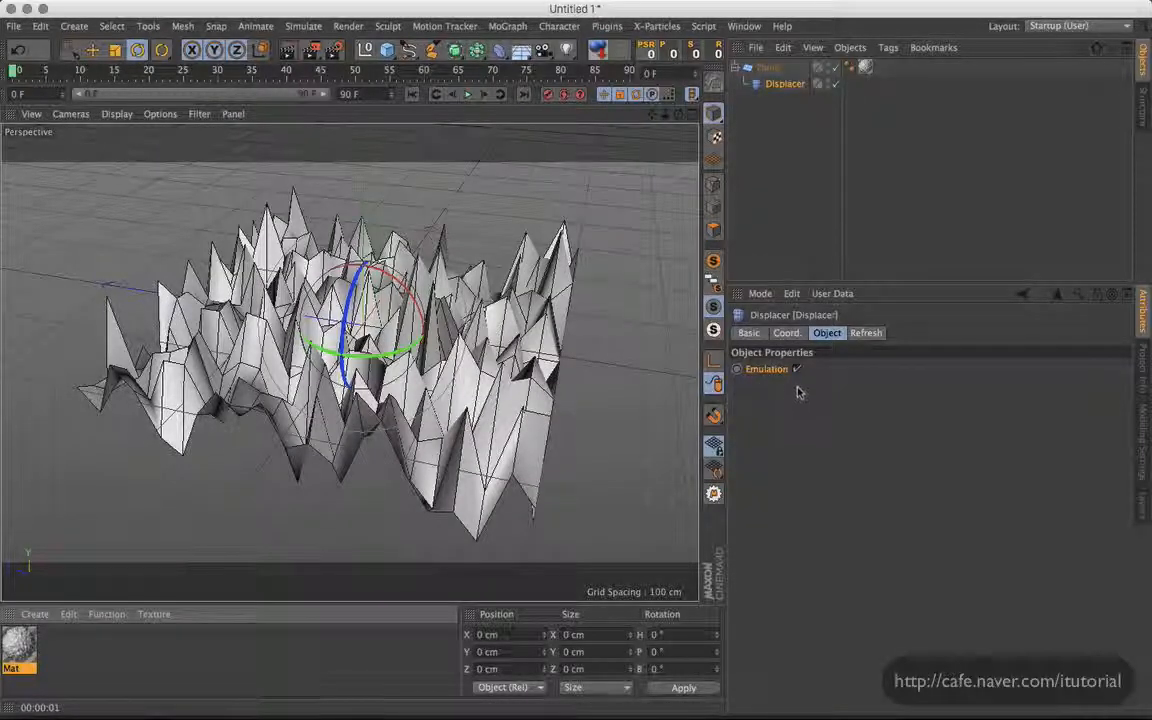